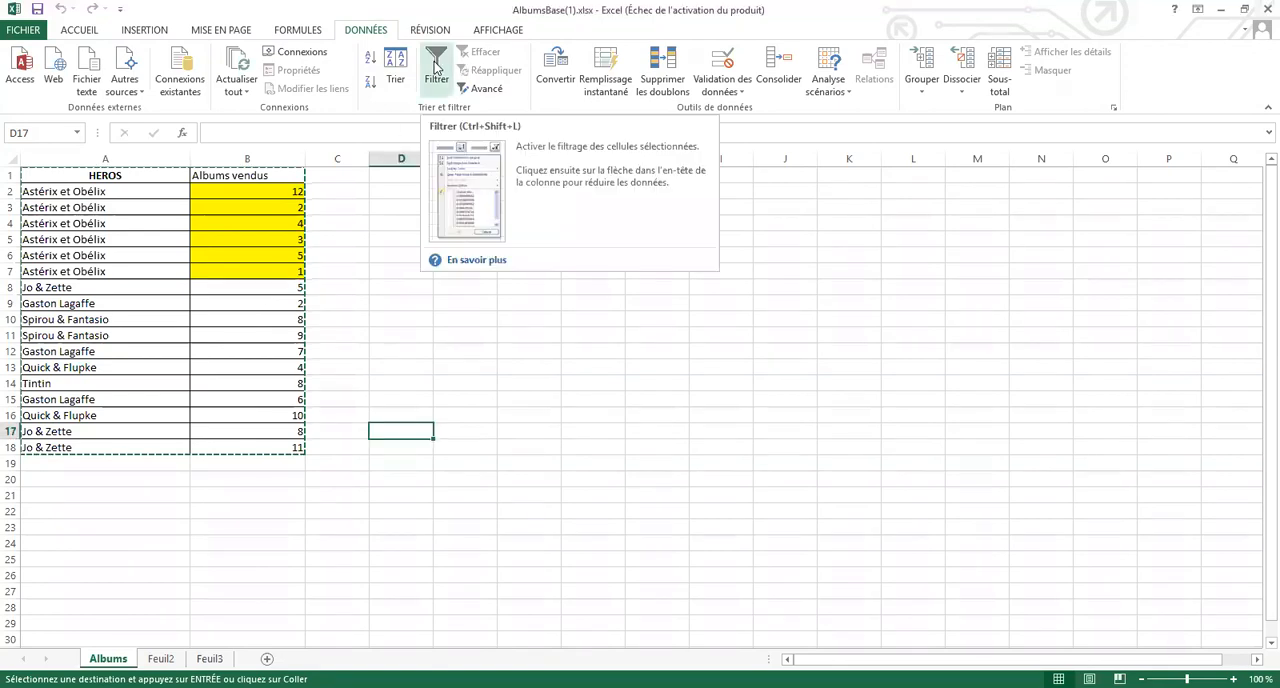
# Turn on filtering for the HEROS and Albums vendus table, using a single cell inside the data range
pyautogui.click(435, 66)
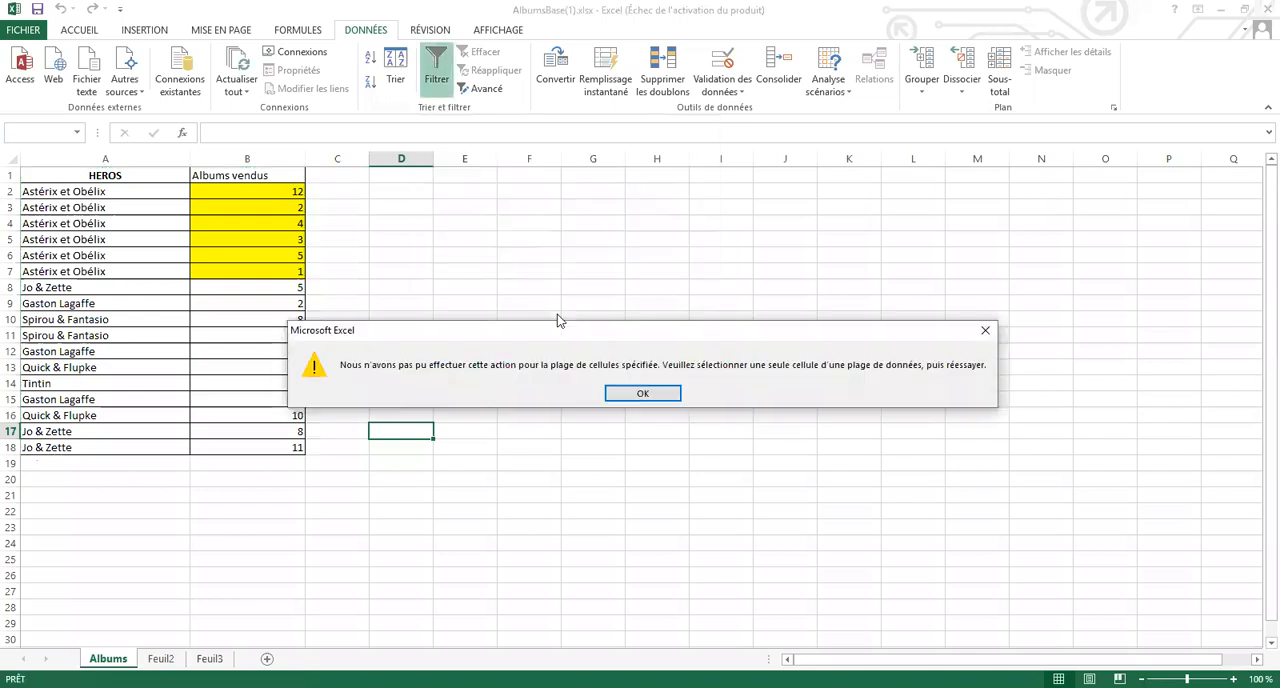
pyautogui.click(641, 394)
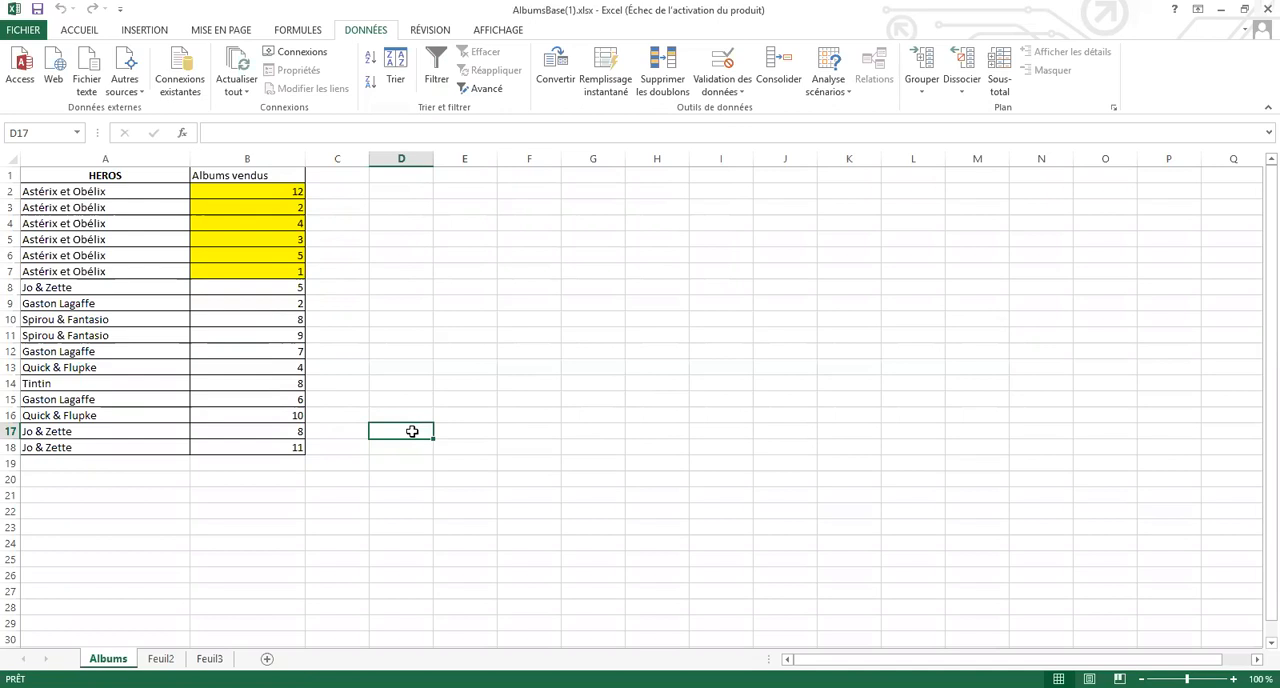
pyautogui.click(244, 255)
pyautogui.click(243, 362)
pyautogui.click(150, 320)
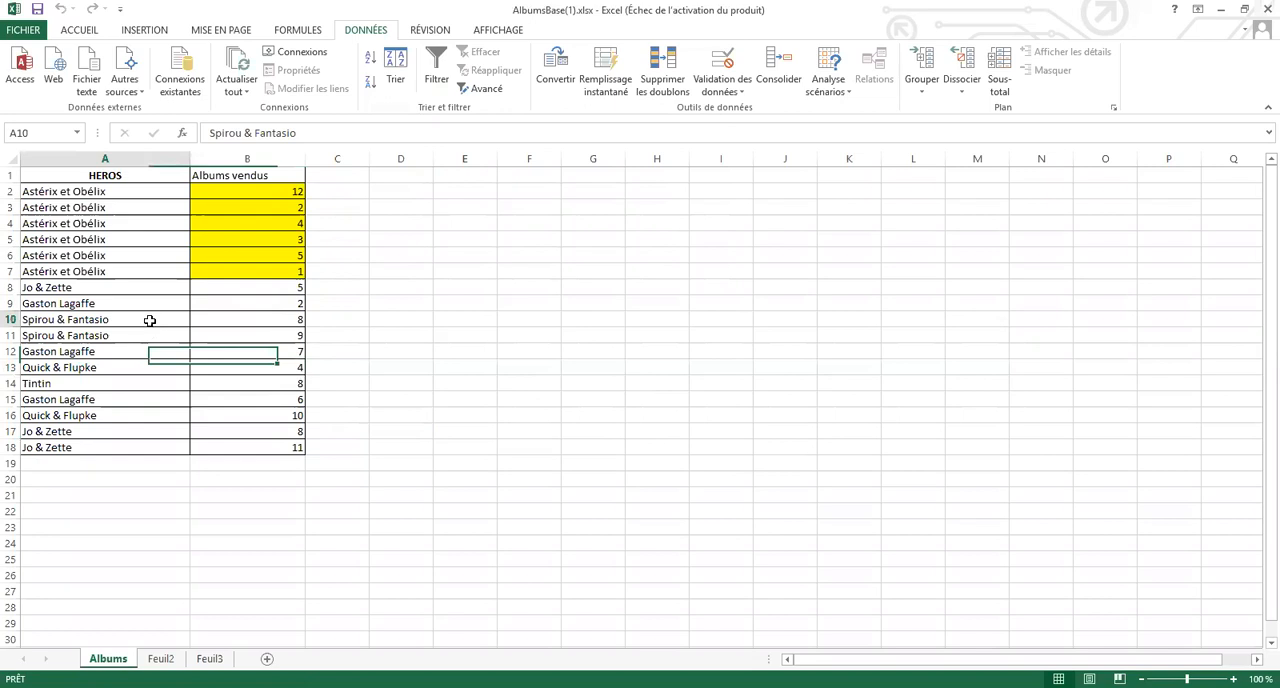
pyautogui.click(445, 62)
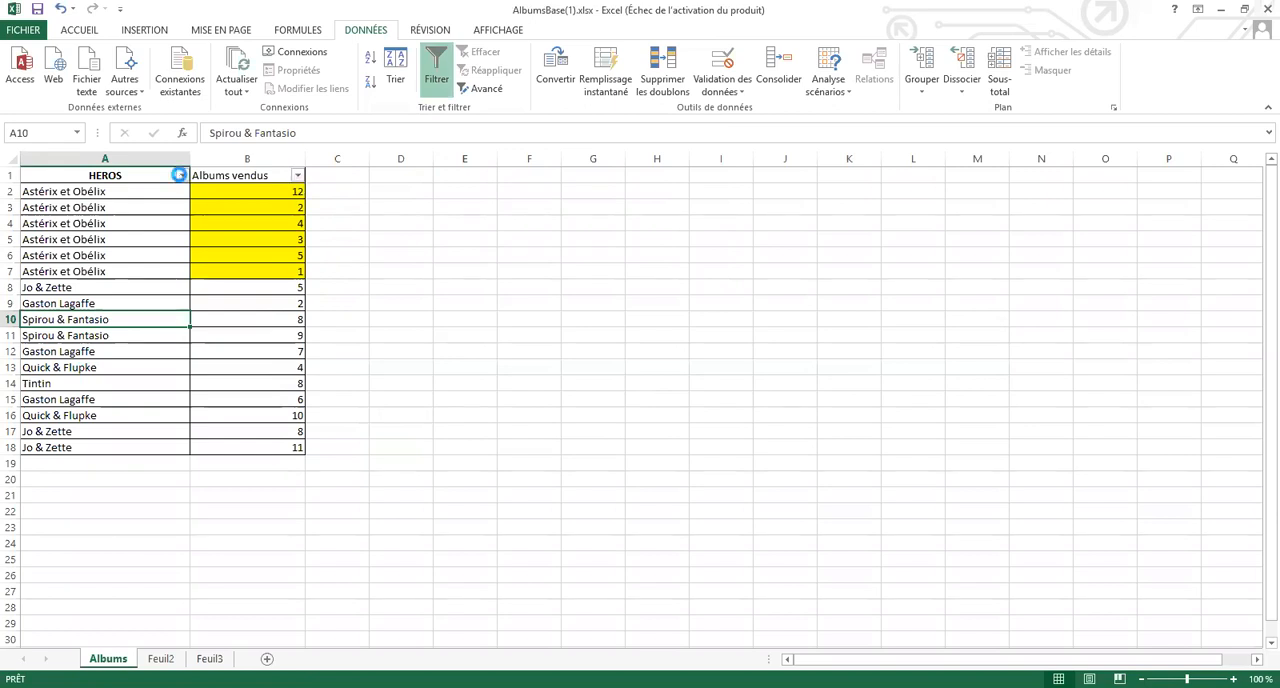
# Look through the HEROS filter choices without applying any, and turn filtering off for the table
pyautogui.click(180, 176)
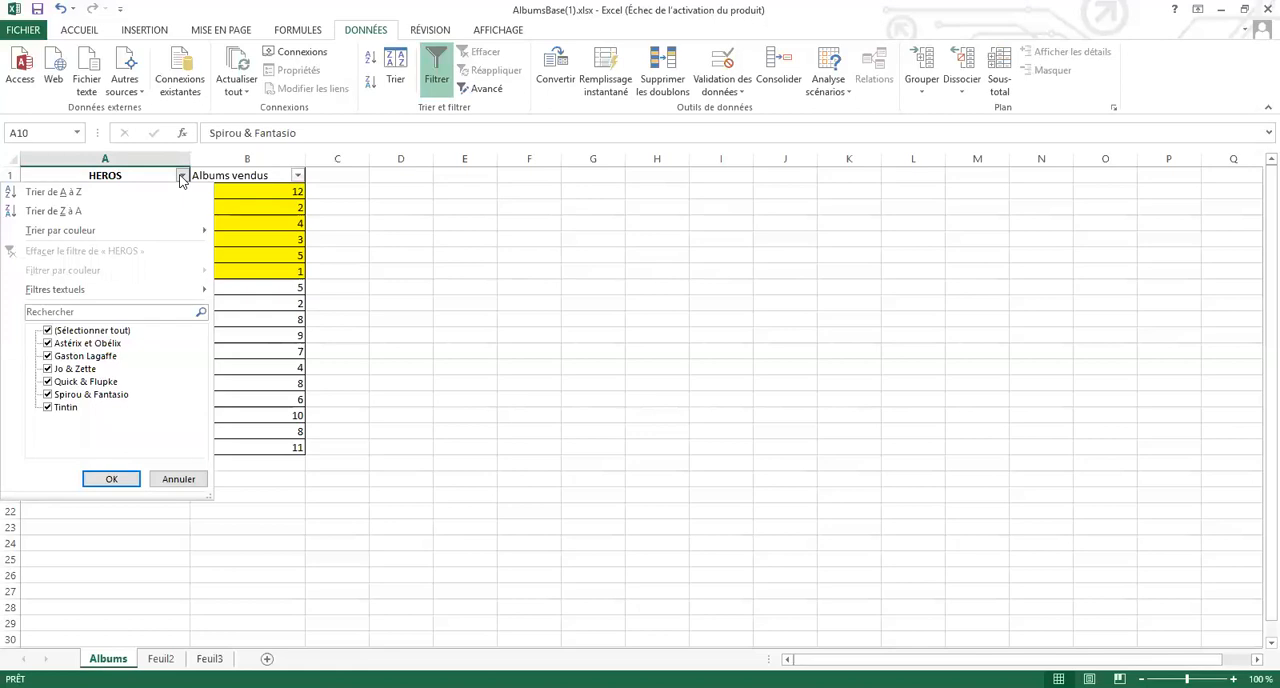
pyautogui.click(230, 285)
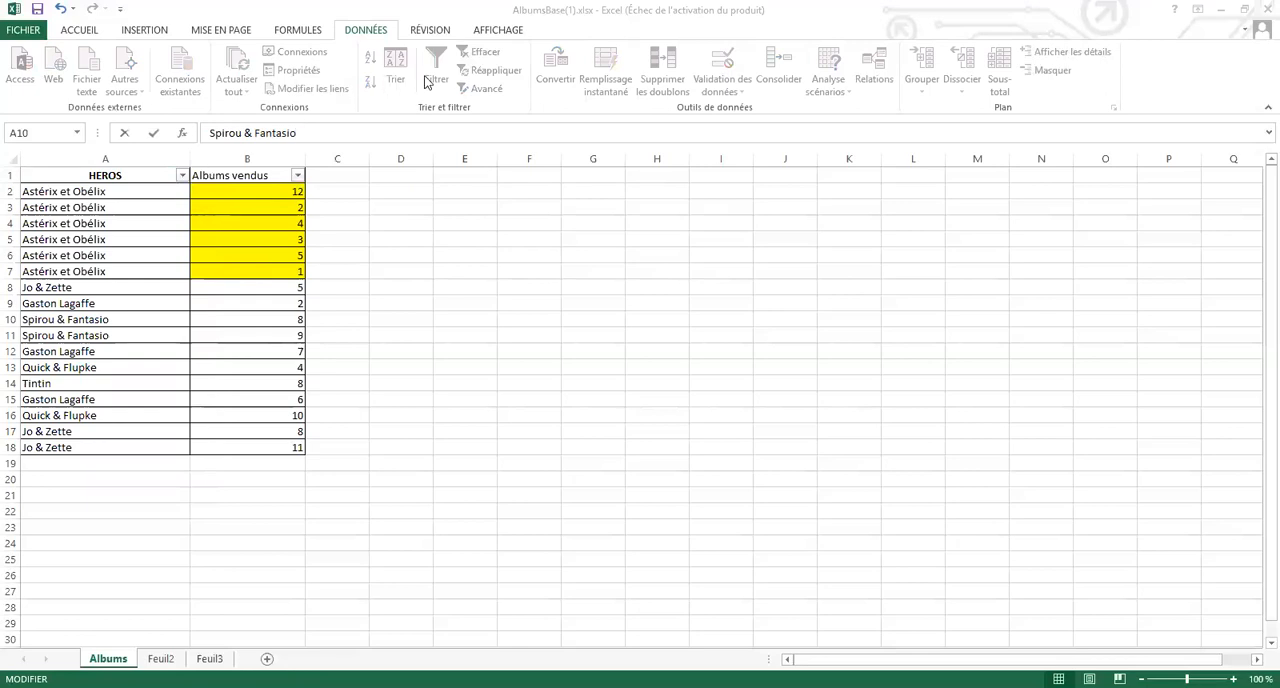
pyautogui.click(268, 203)
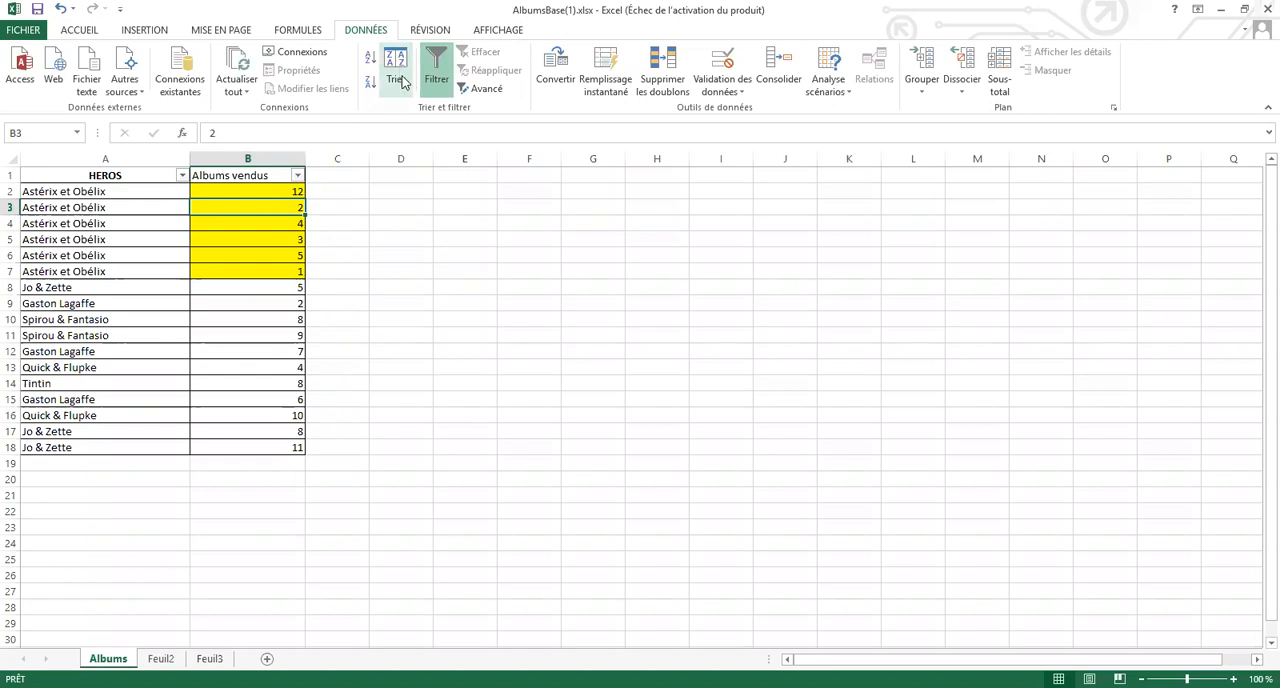
pyautogui.hotkey('ctrl', 'shift', 'l')
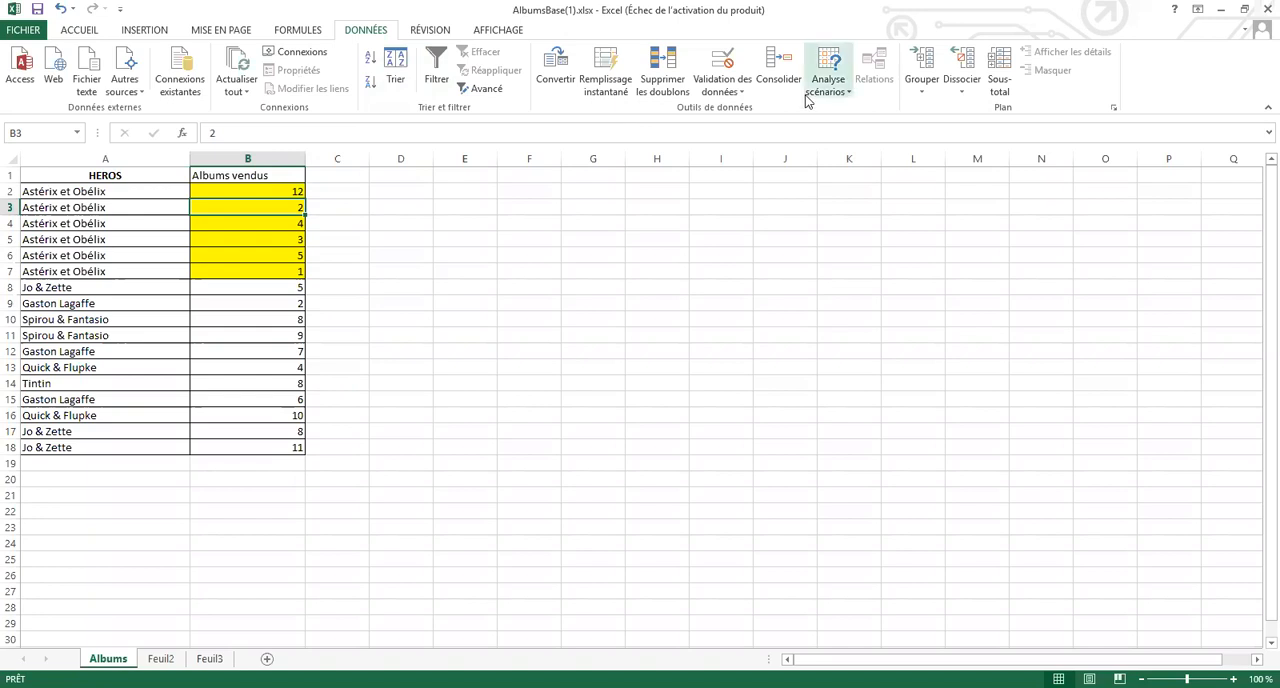
# Try adding Somme subtotals of Albums vendus at each change in HEROS on the unsorted list, and undo them
pyautogui.click(1000, 80)
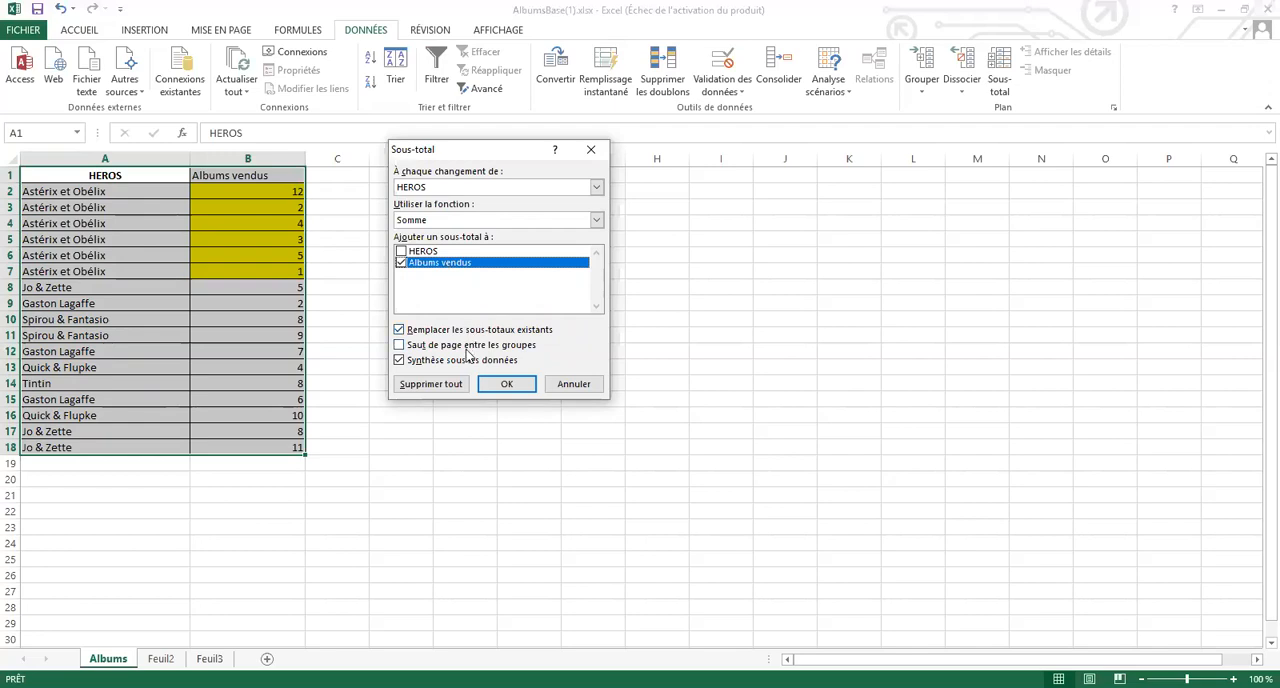
pyautogui.click(507, 387)
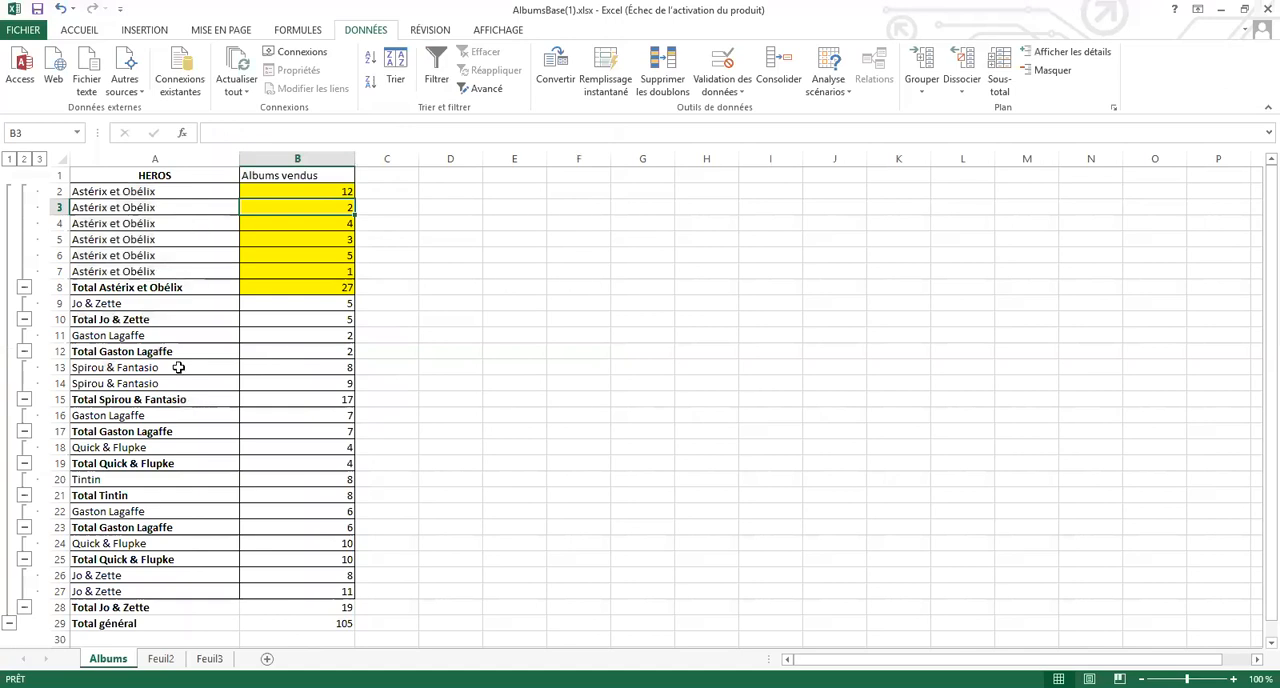
pyautogui.hotkey('ctrl', 'z')
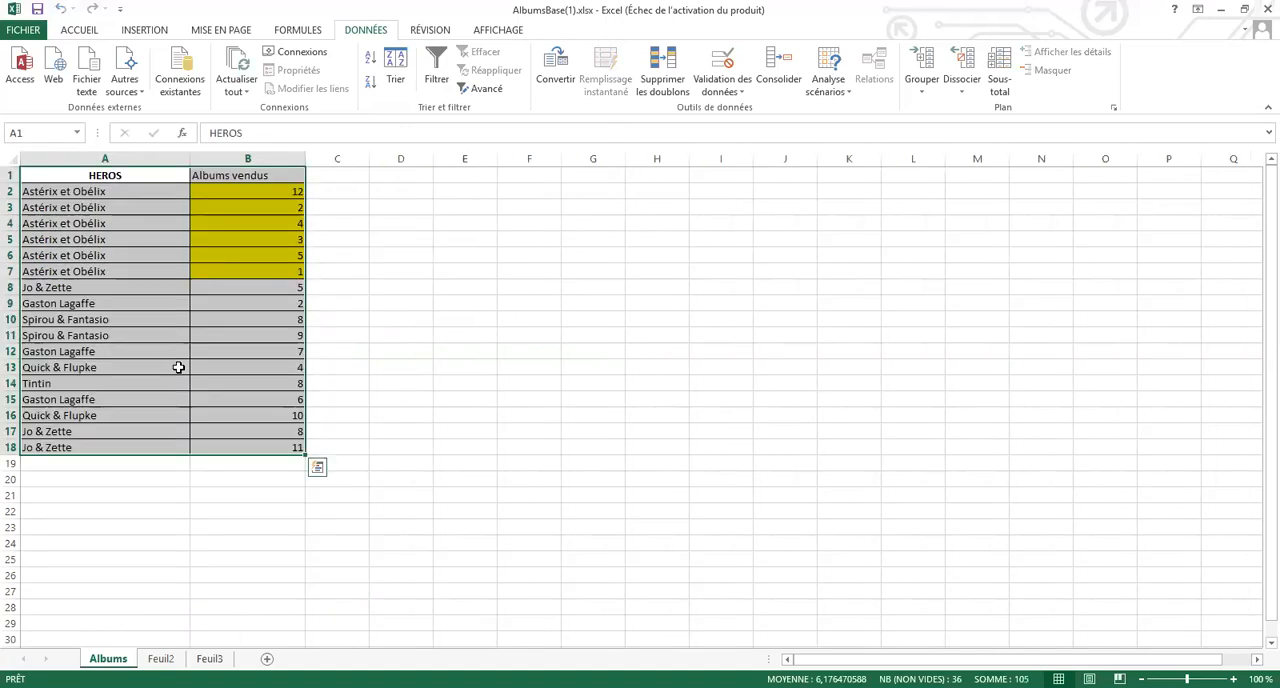
pyautogui.click(165, 215)
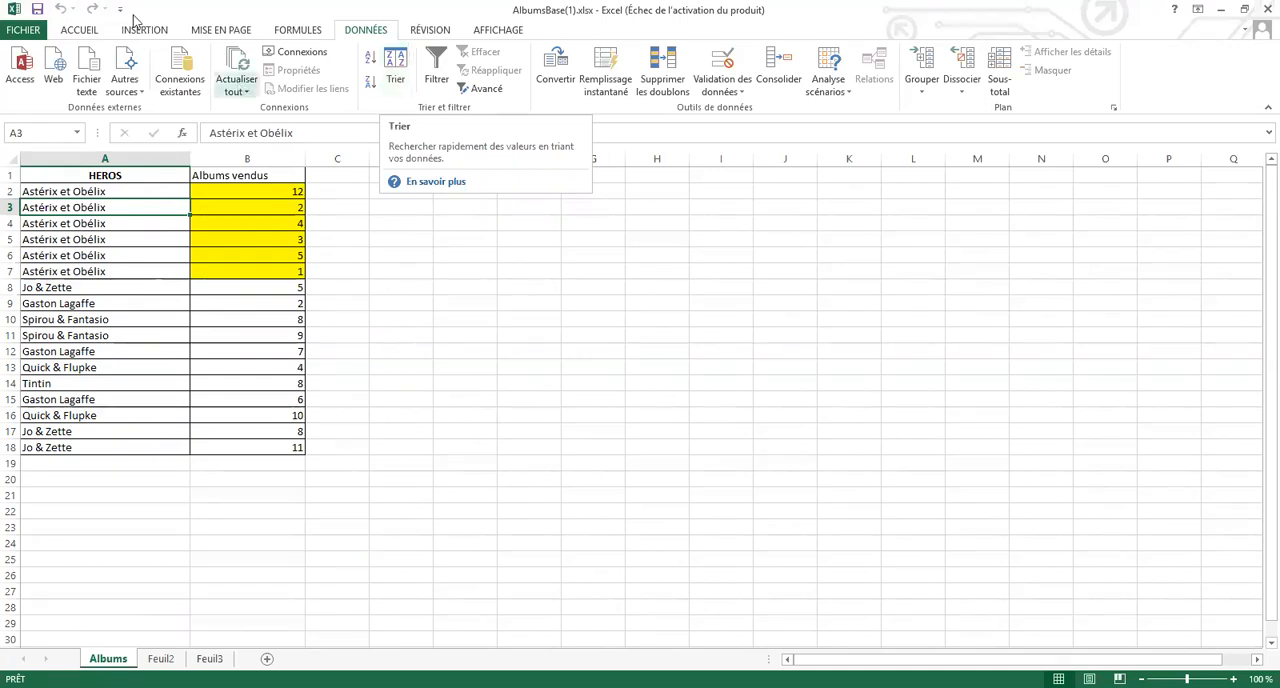
# Try sorting the table by the HEROS column from A to Z, and undo the sort
pyautogui.click(84, 34)
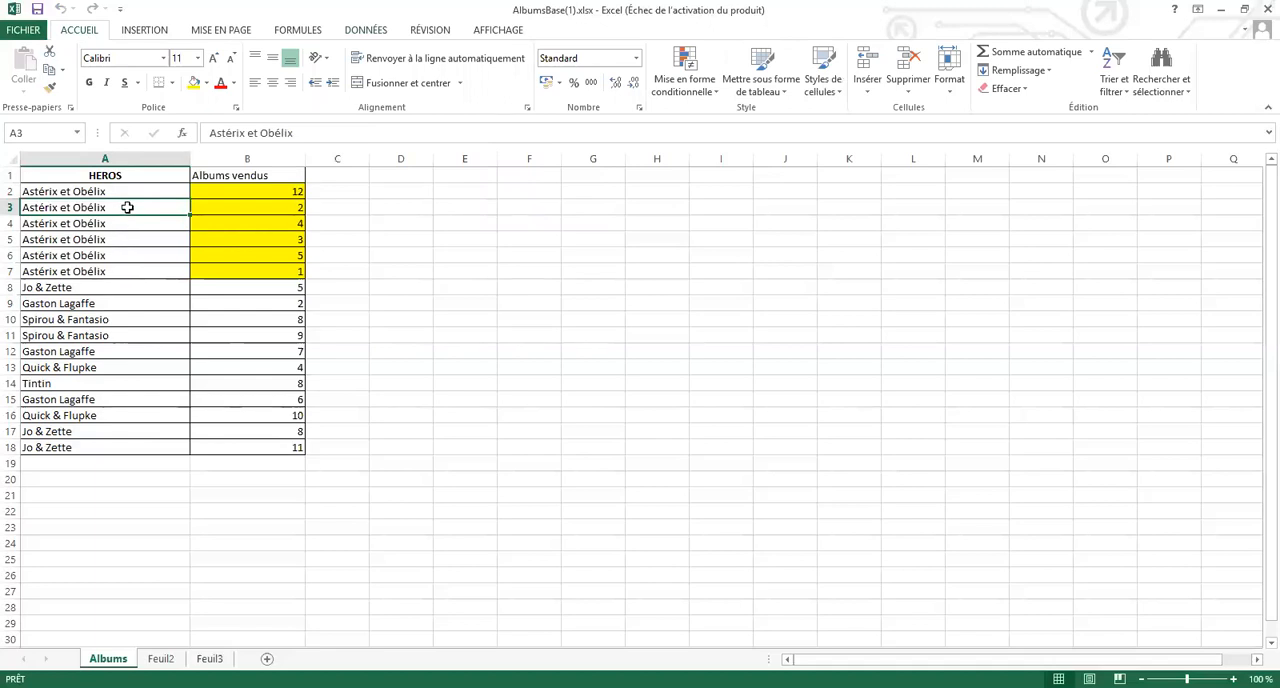
pyautogui.click(125, 306)
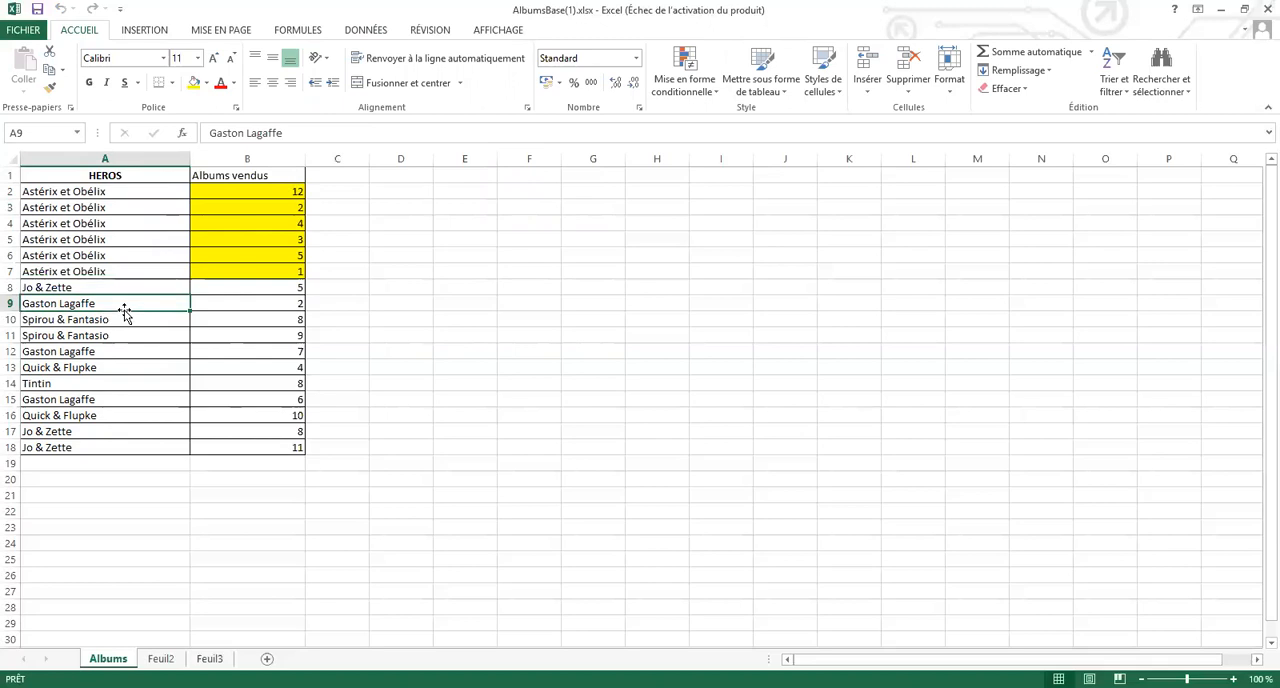
pyautogui.click(1127, 98)
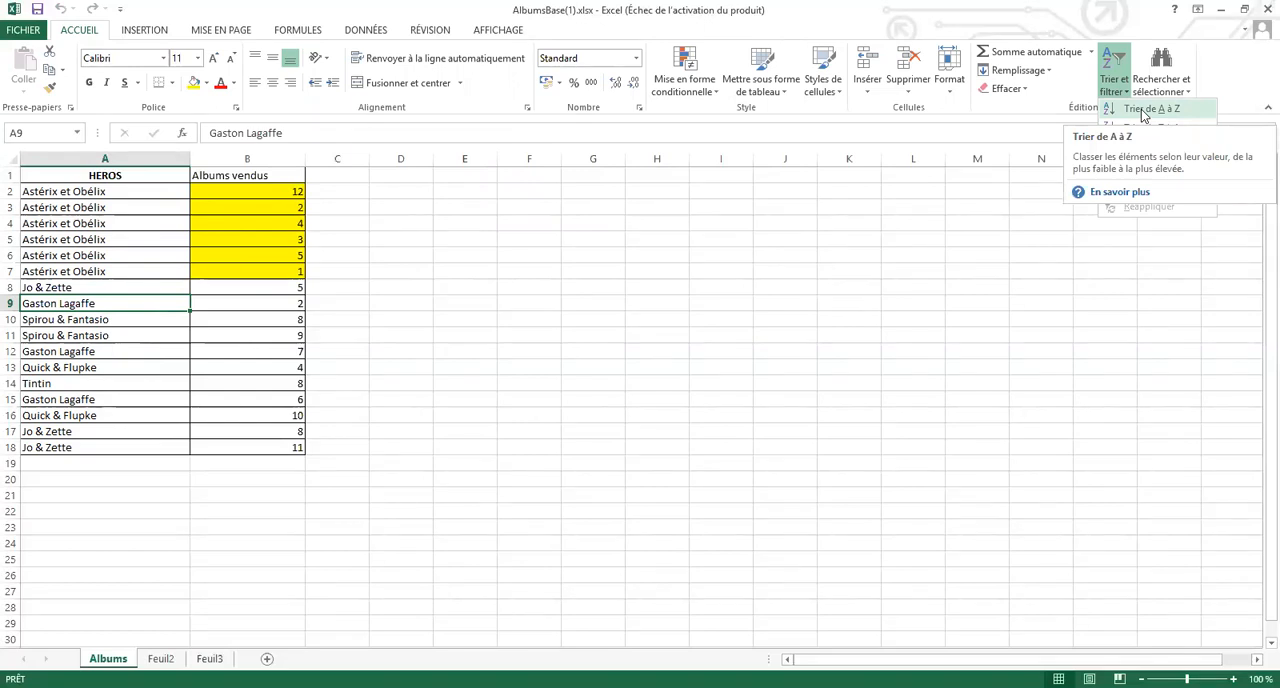
pyautogui.click(1143, 112)
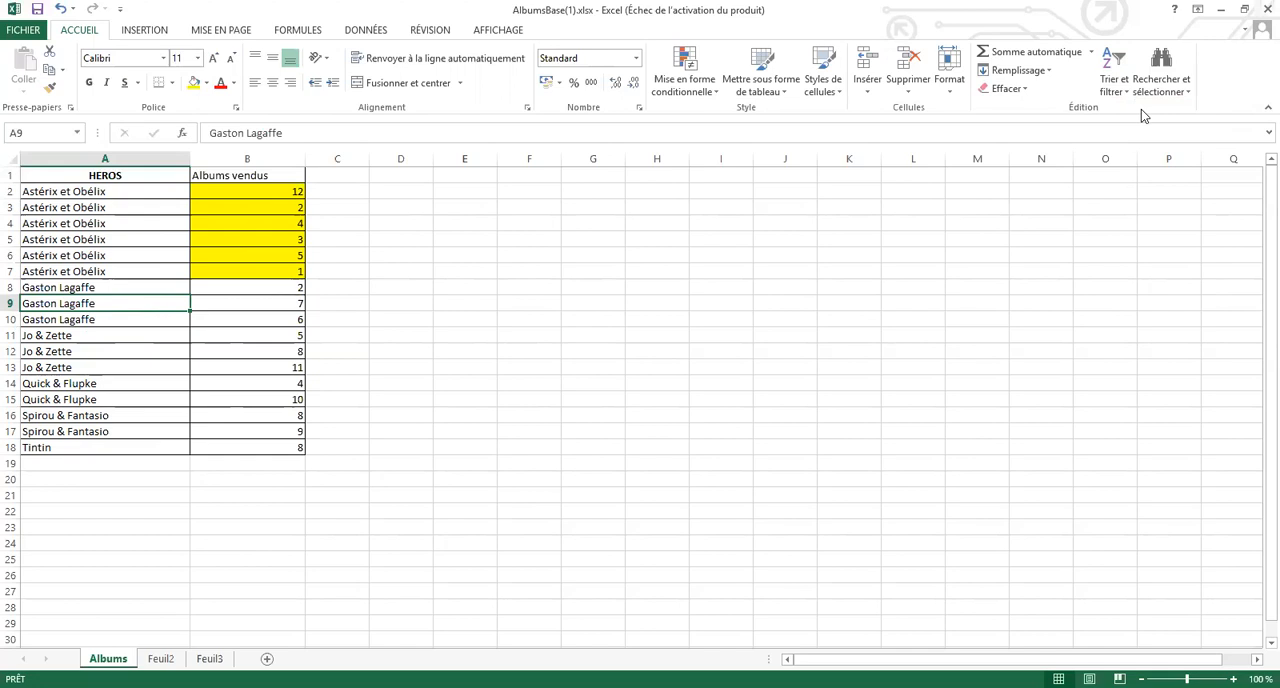
pyautogui.hotkey('ctrl', 'z')
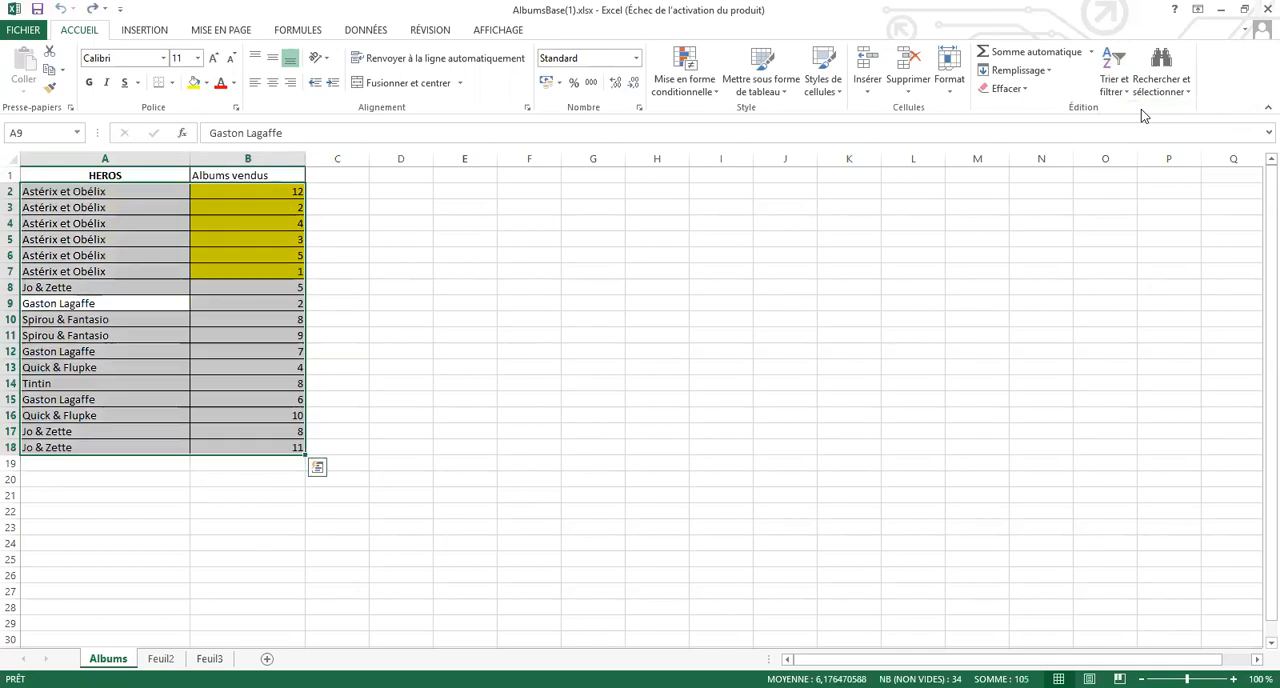
# Sort the table alphabetically by HEROS, from A to Z
pyautogui.click(140, 287)
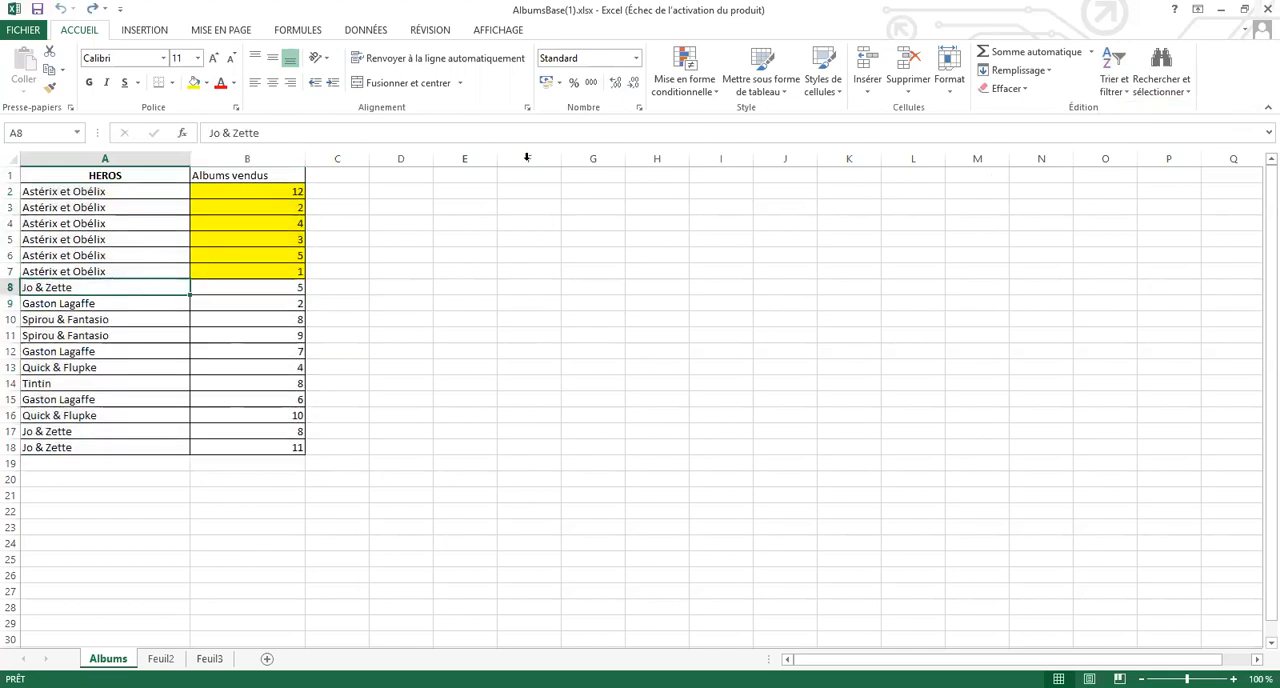
pyautogui.click(1128, 100)
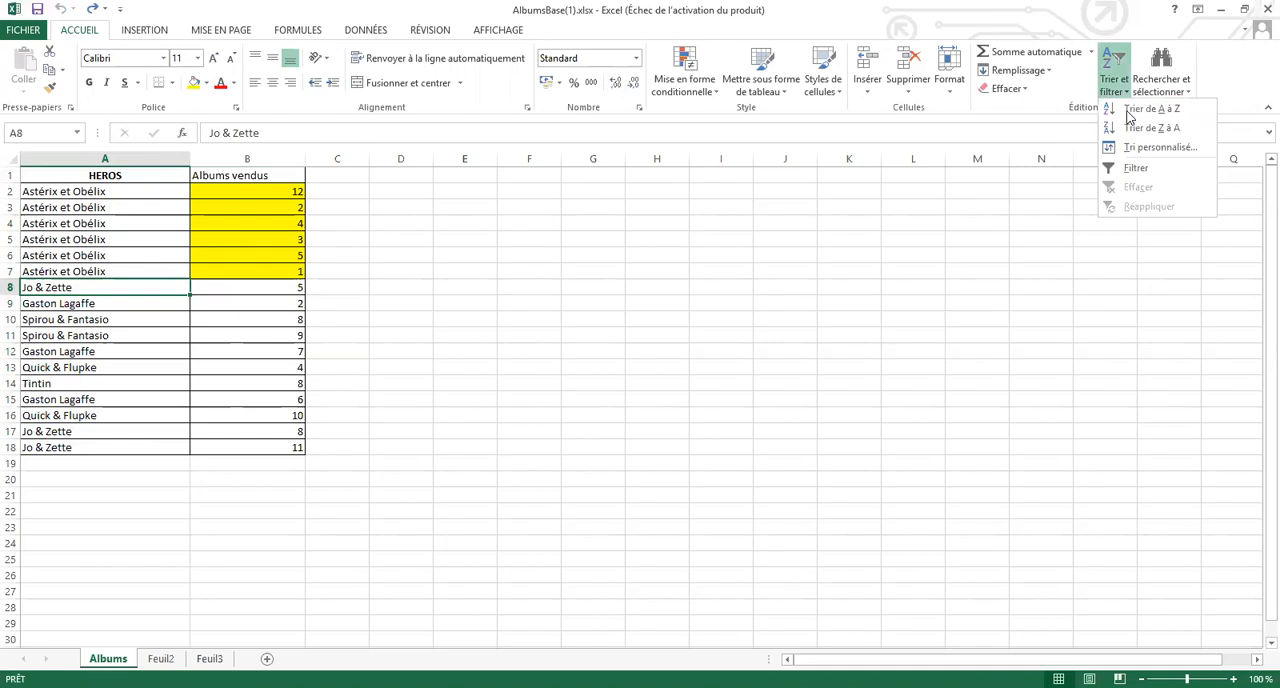
pyautogui.click(1129, 110)
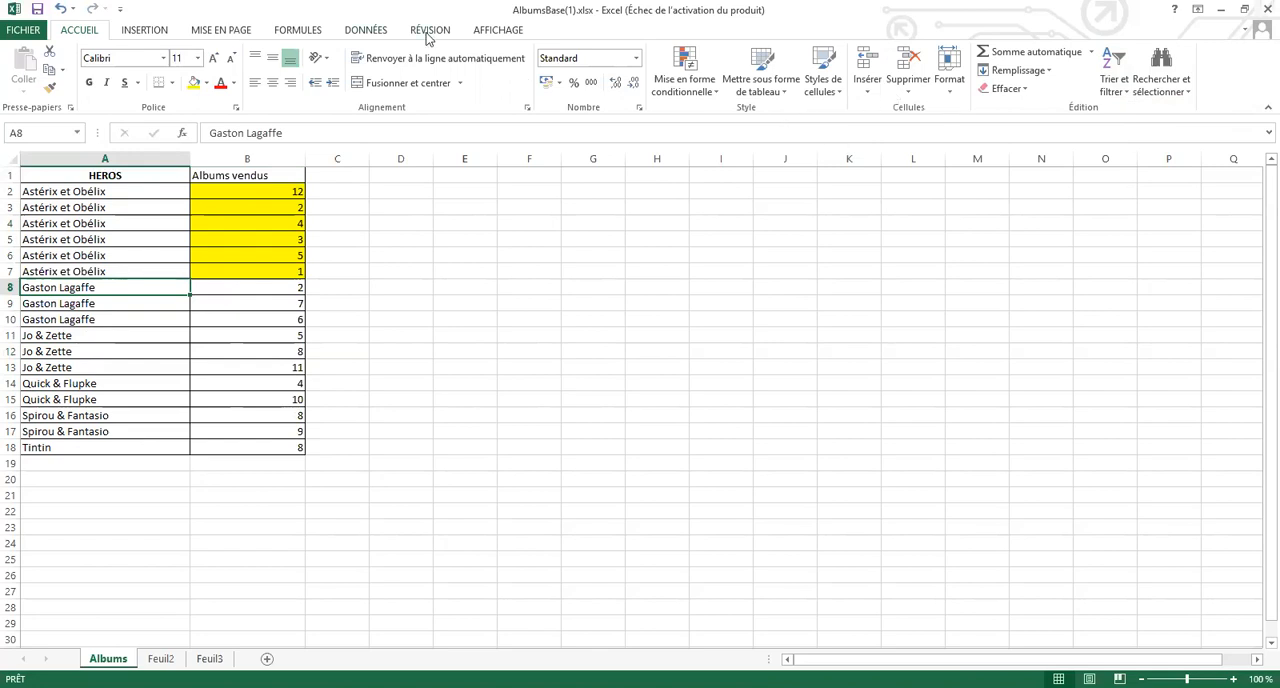
# Add subtotals at each change in HEROS with the Somme function on Albums vendus, replacing existing subtotals and placing the summary below the data
pyautogui.click(366, 30)
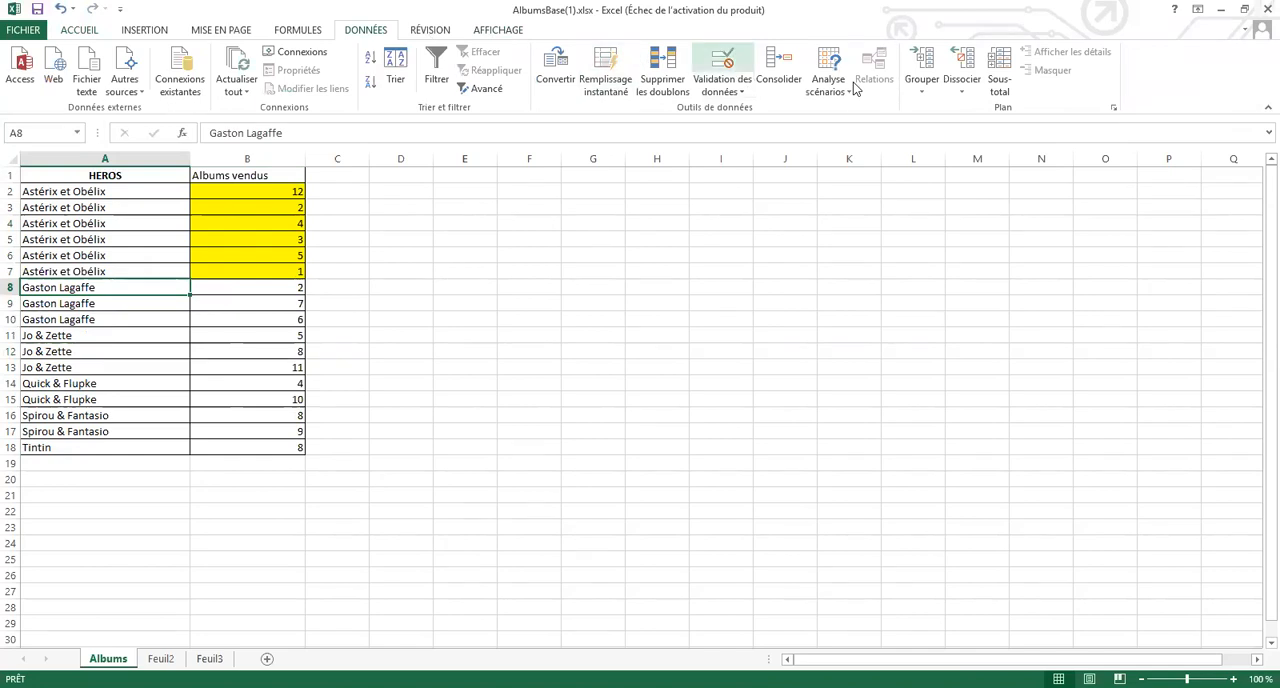
pyautogui.click(1000, 75)
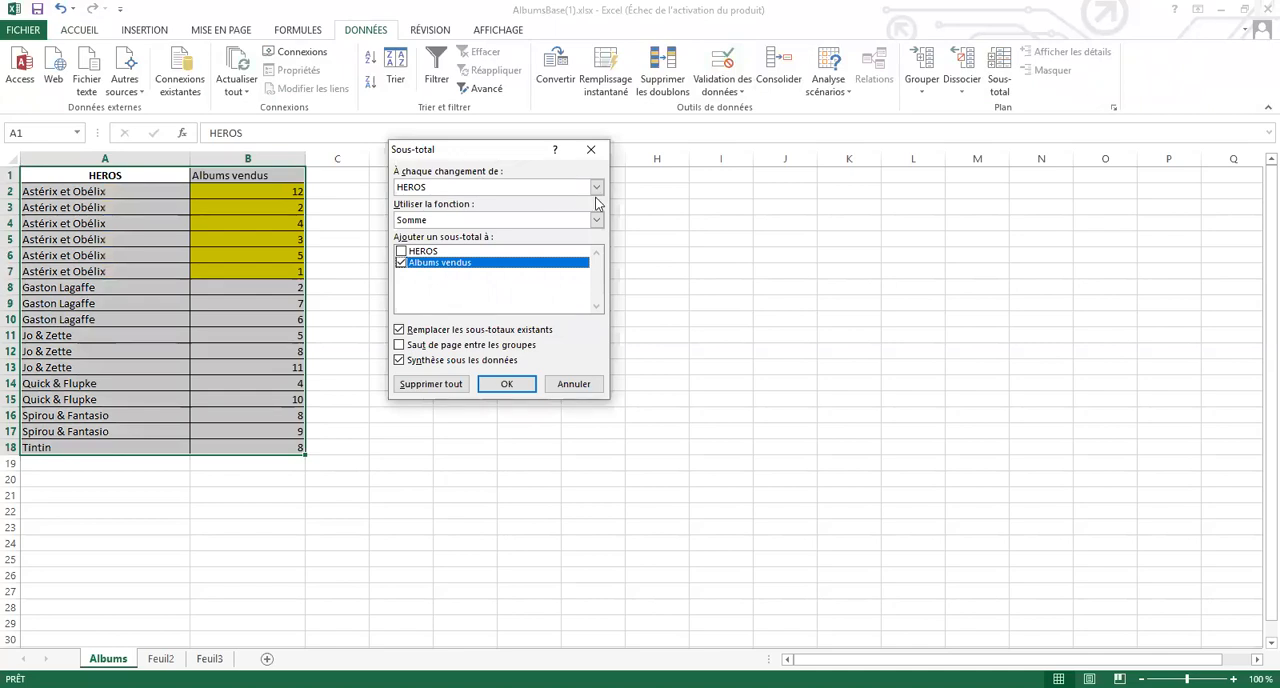
pyautogui.click(597, 188)
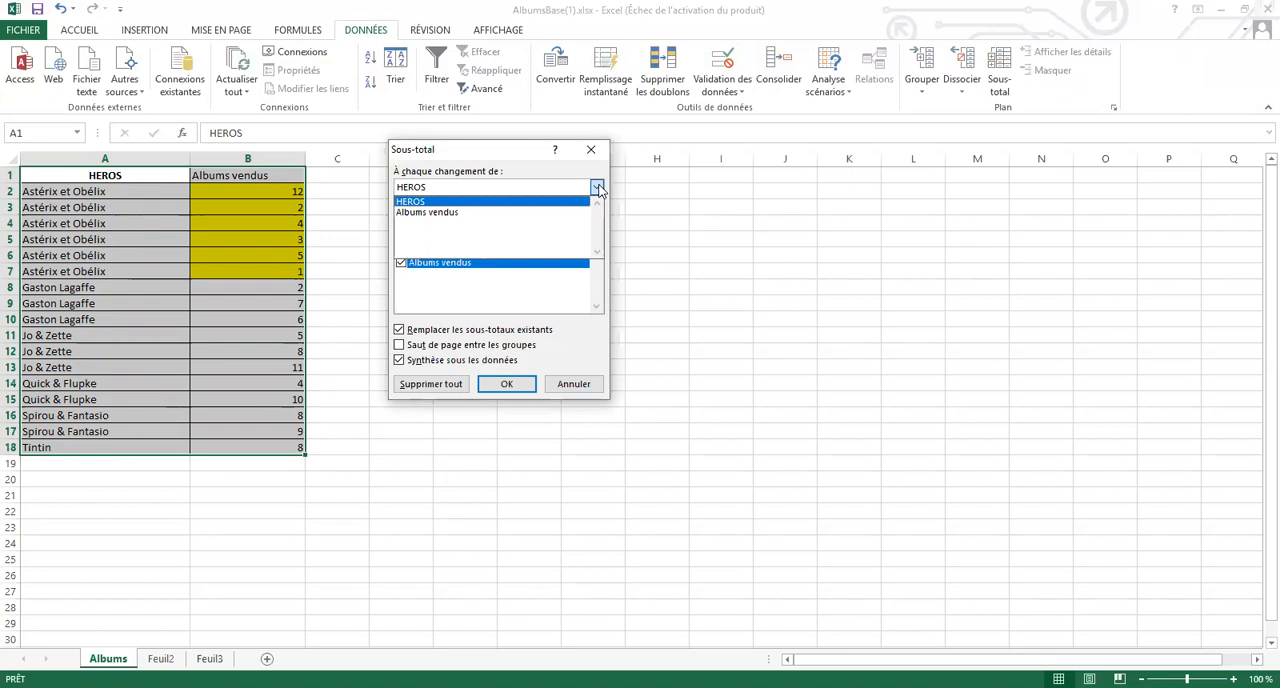
pyautogui.click(597, 188)
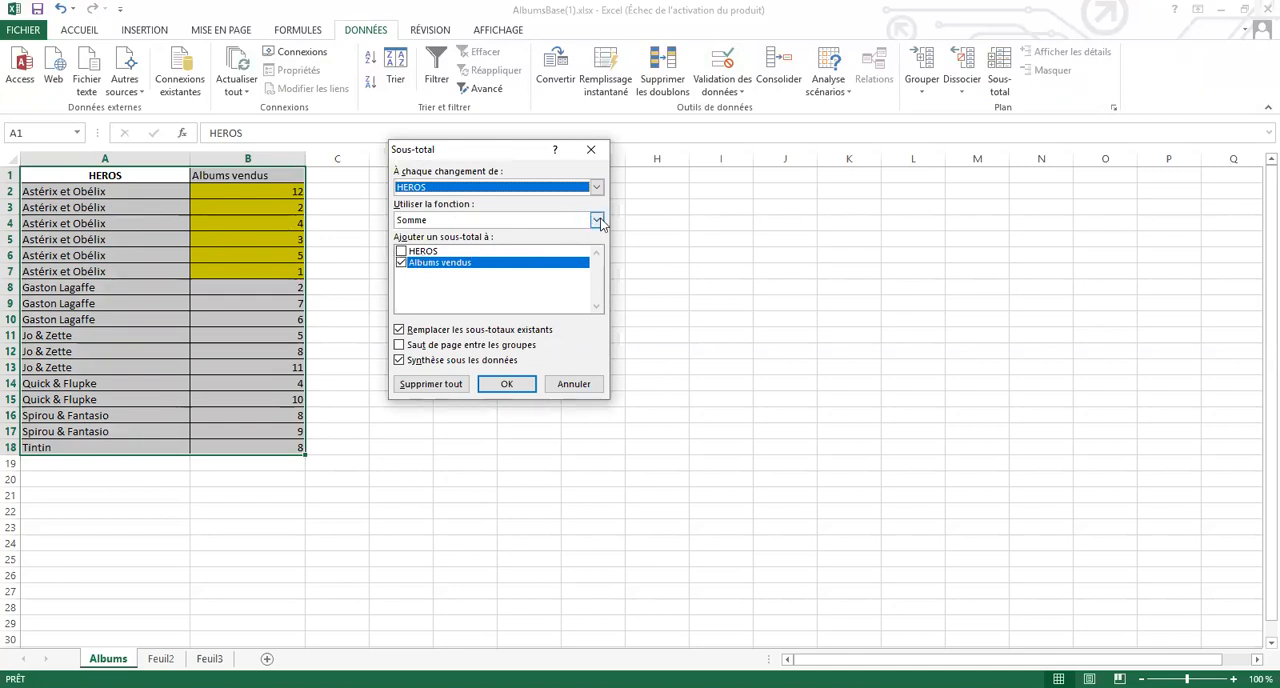
pyautogui.click(598, 220)
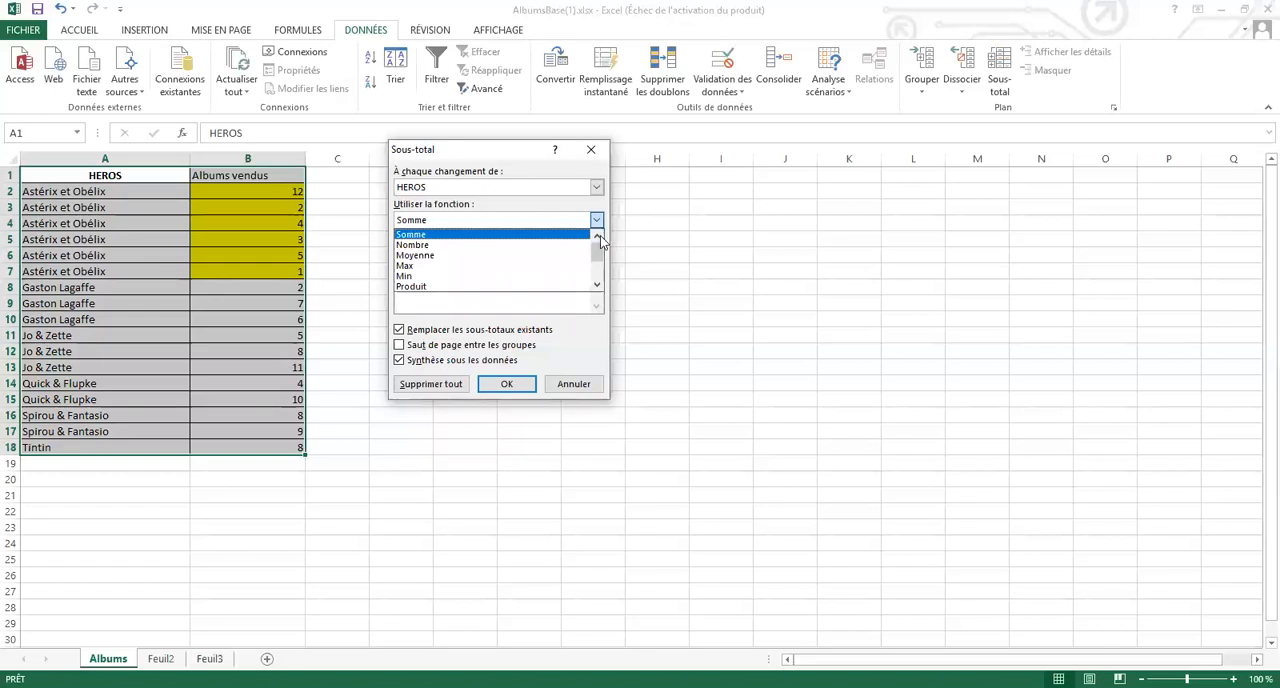
pyautogui.click(599, 288)
pyautogui.click(599, 288)
pyautogui.click(599, 288)
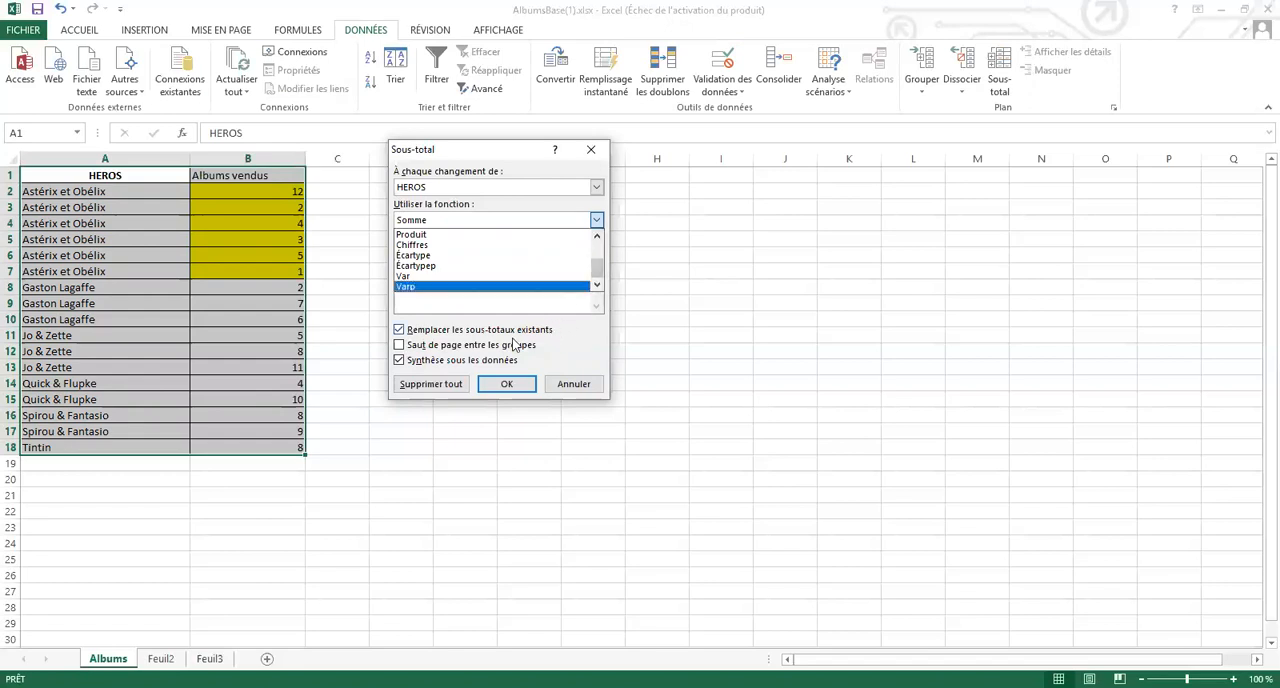
pyautogui.click(509, 383)
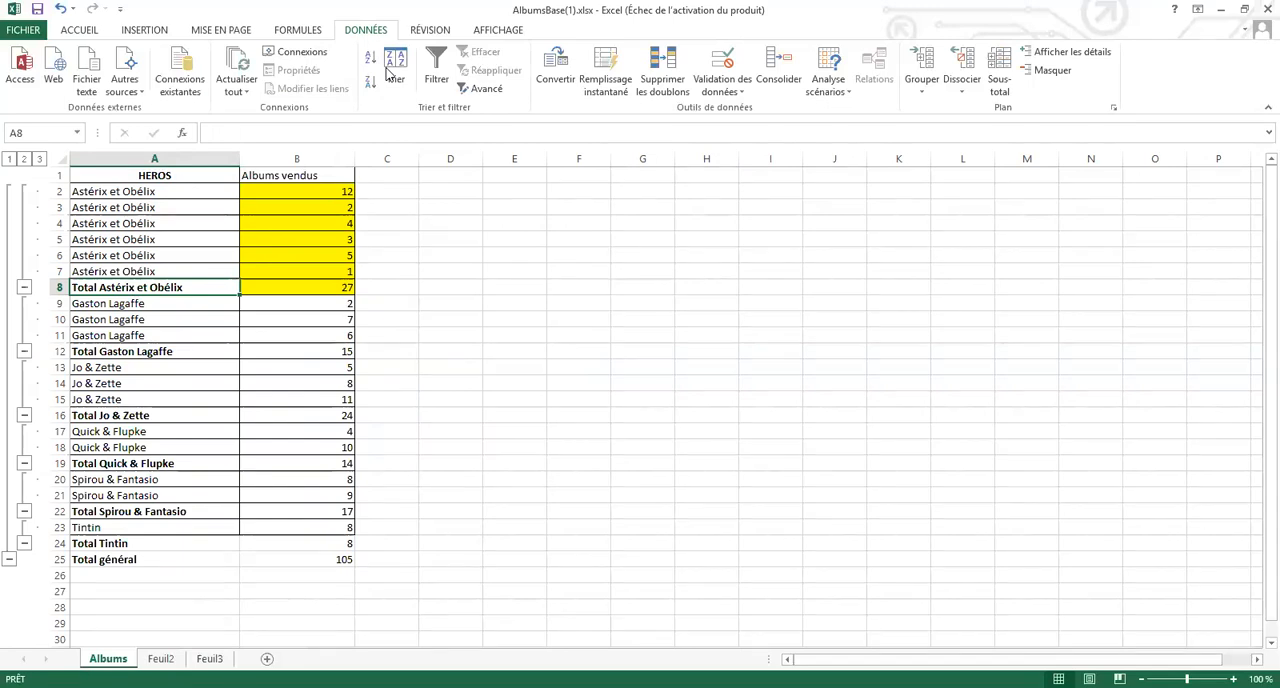
pyautogui.press('Print')
pyautogui.moveTo(4, 143)
pyautogui.mouseDown()
pyautogui.moveTo(14, 435)
pyautogui.moveTo(66, 592)
pyautogui.mouseUp()
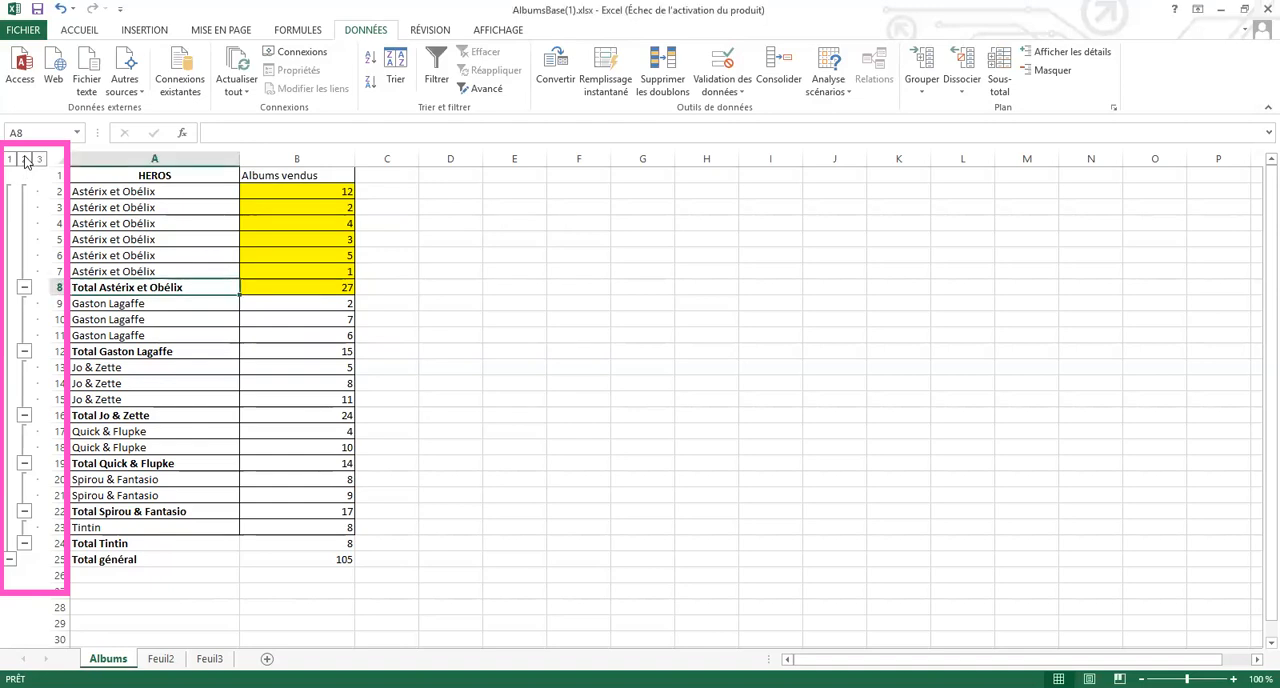
# View the subtotals at outline levels 2 and 1, and expand the list back through level 2 to level 3
pyautogui.click(26, 160)
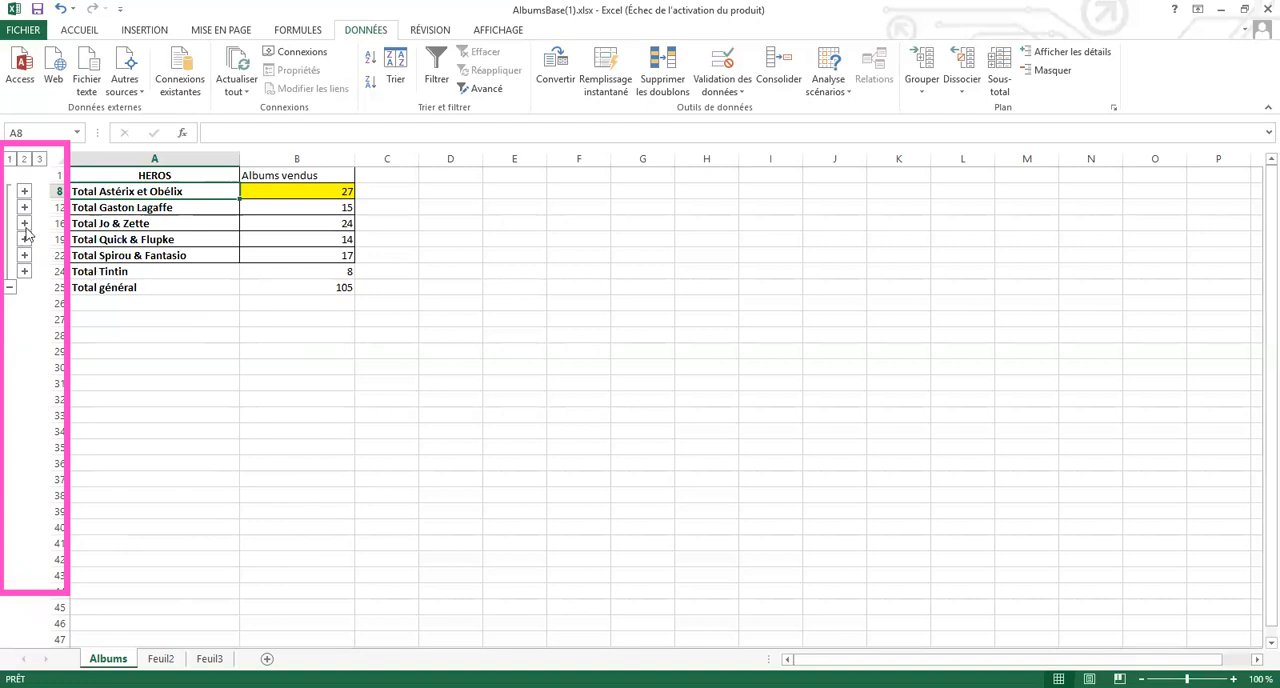
pyautogui.click(9, 160)
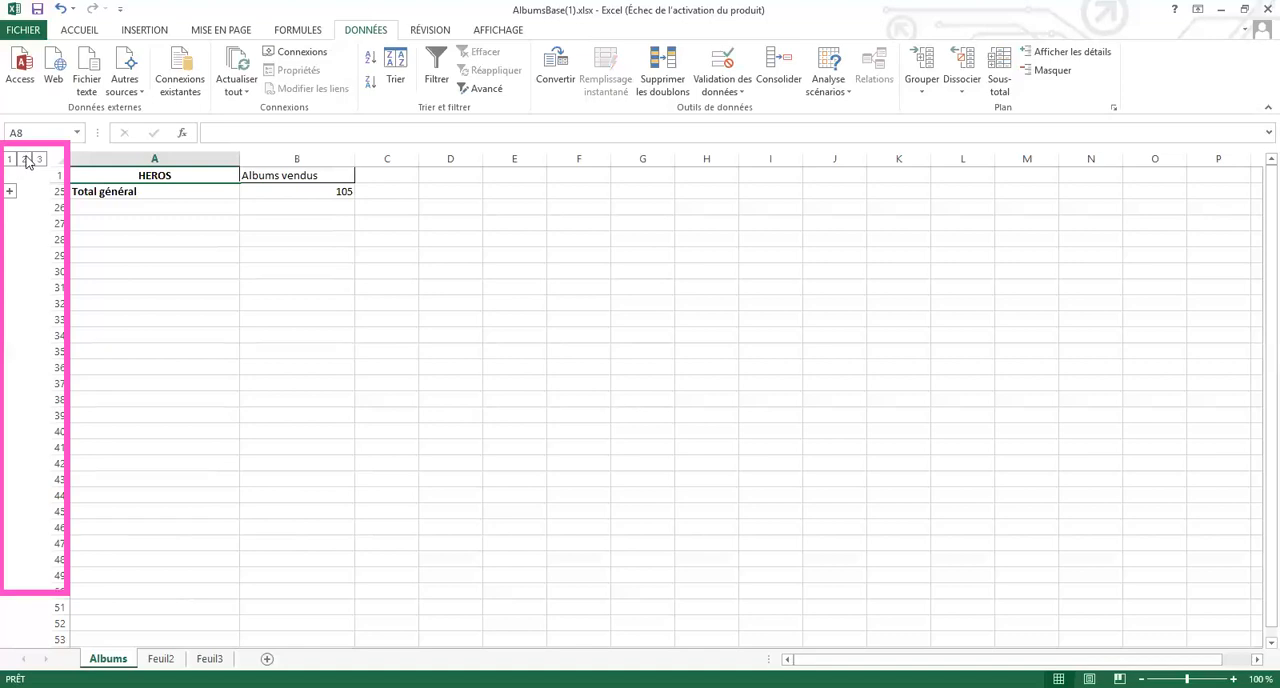
pyautogui.click(25, 159)
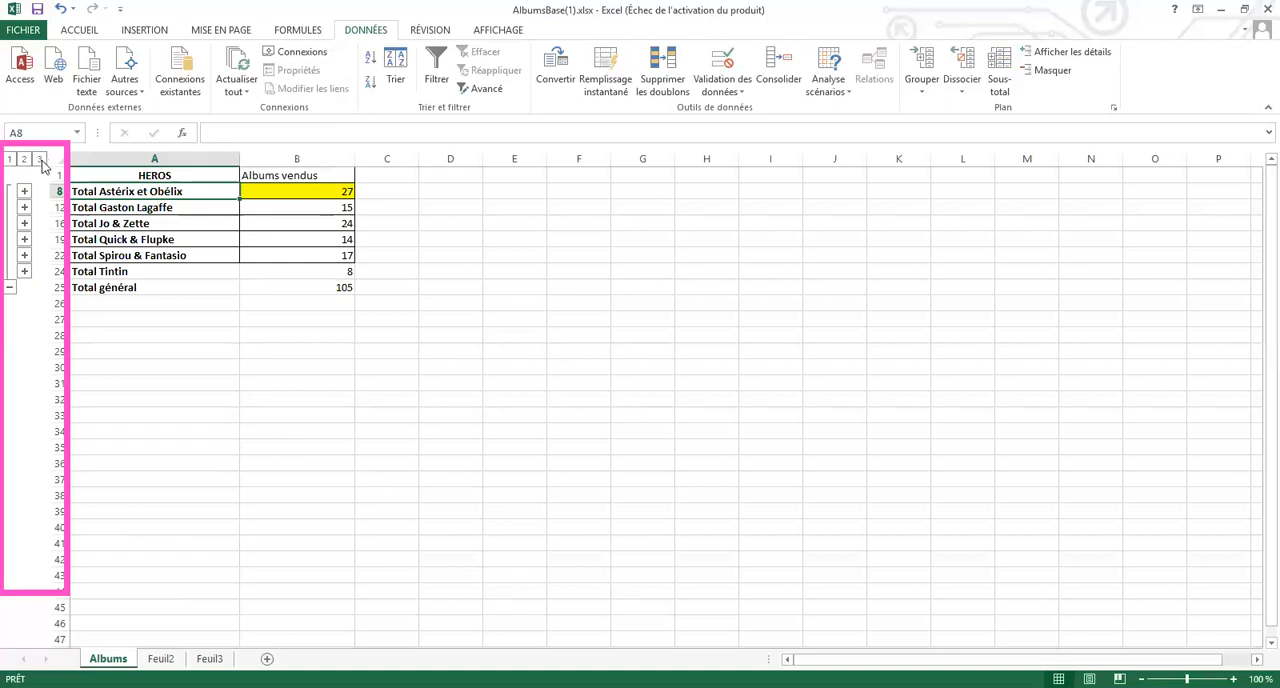
pyautogui.click(40, 160)
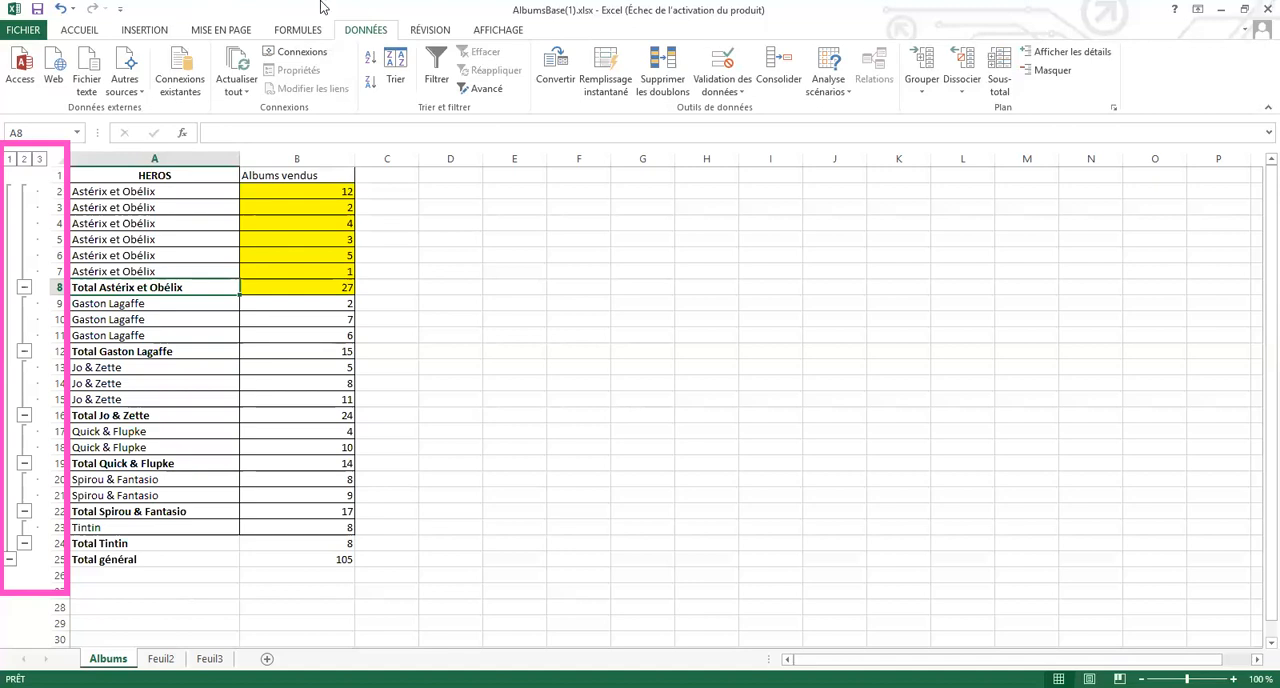
# Remove all subtotals from the albums list
pyautogui.click(1000, 78)
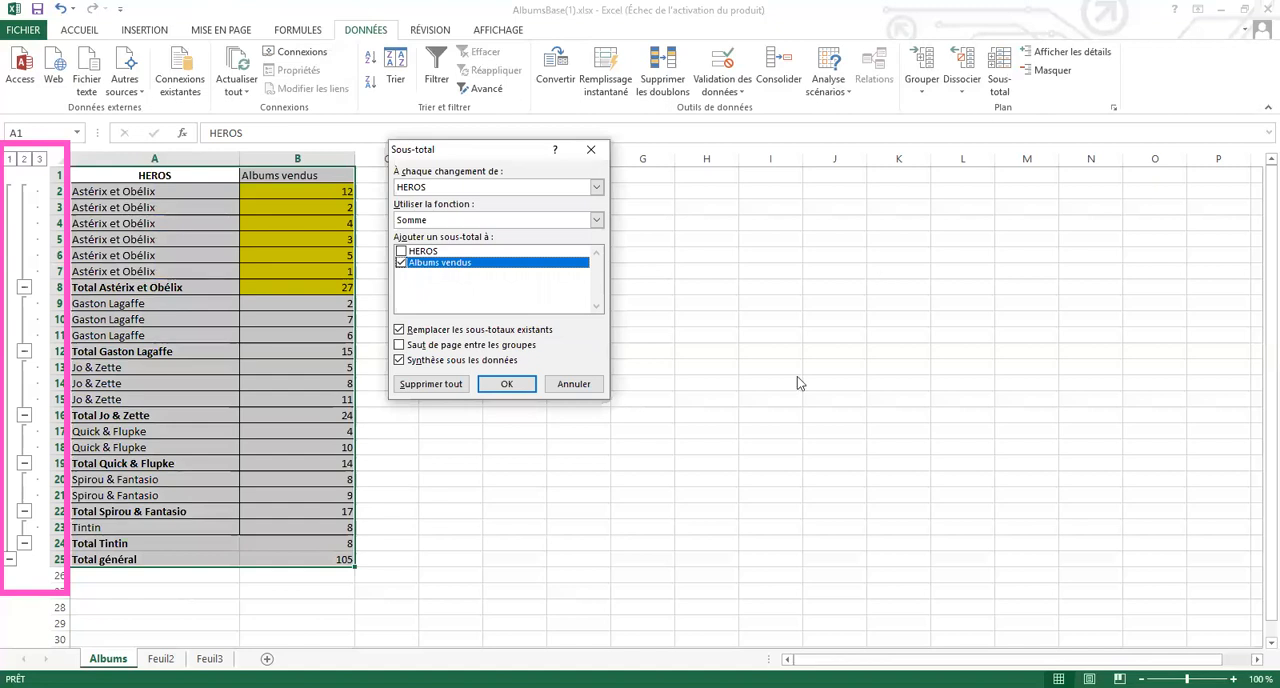
pyautogui.click(427, 390)
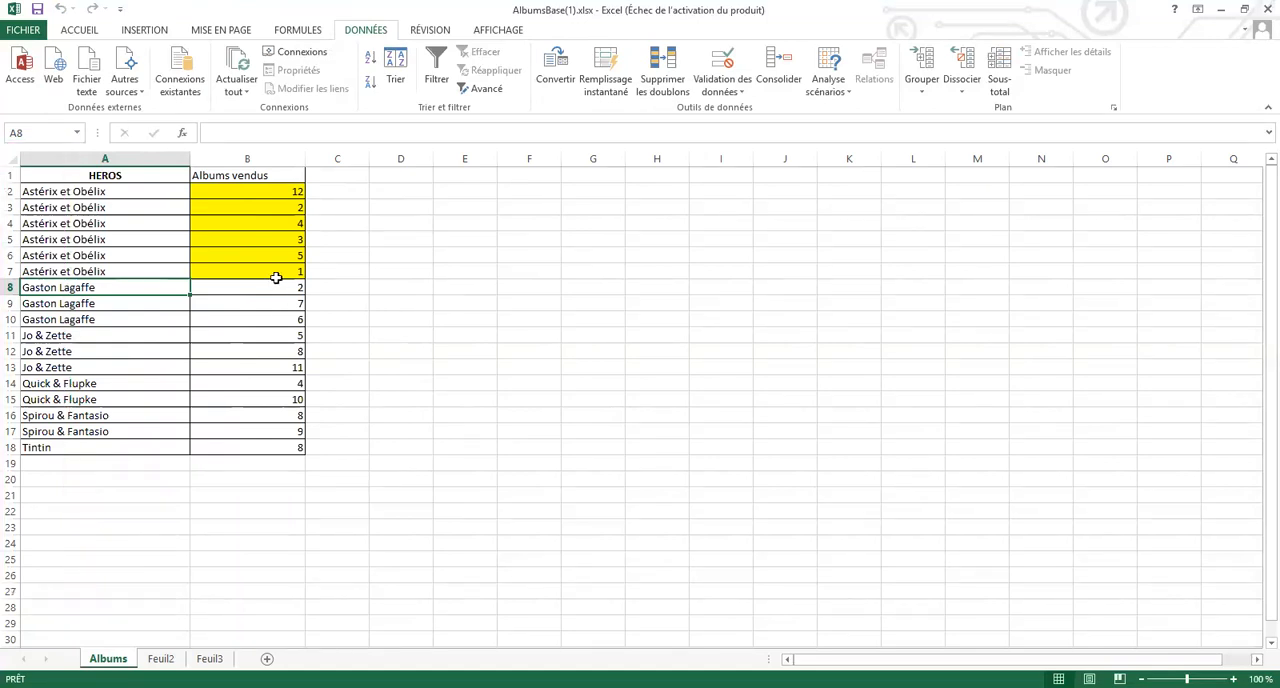
# Add Somme subtotals on Albums vendus at each change in HEROS, and collapse the outline to level 2
pyautogui.click(277, 279)
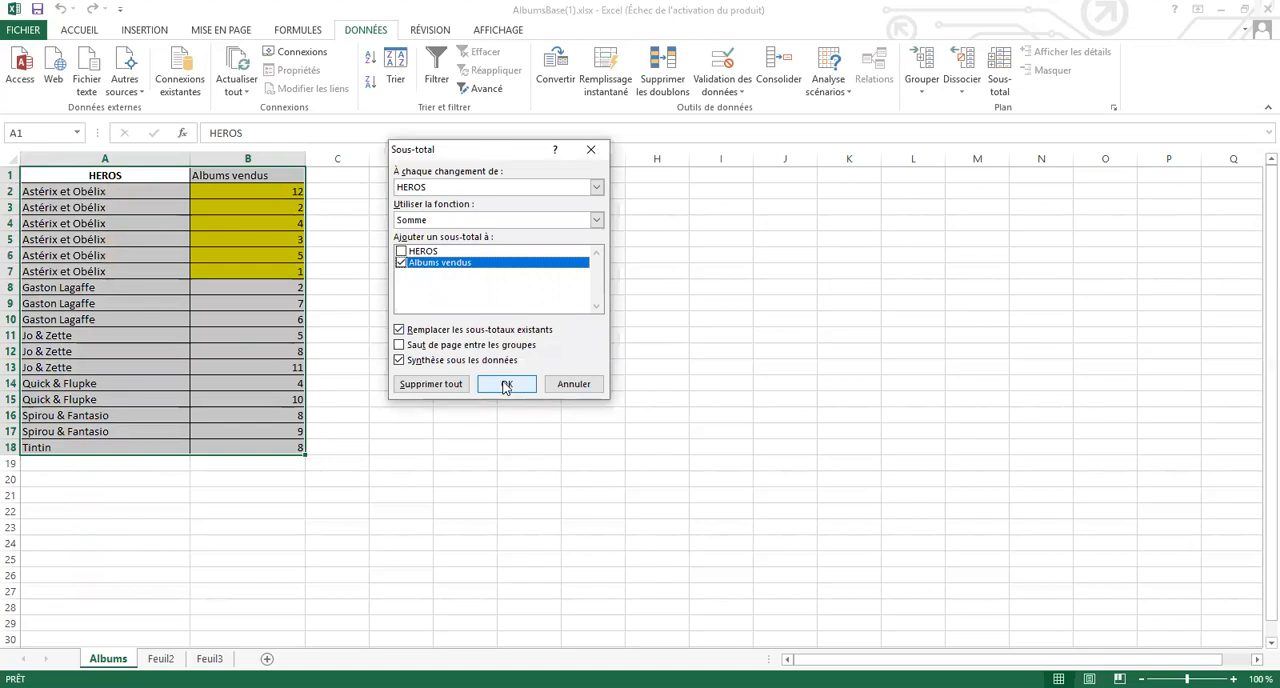
pyautogui.click(506, 387)
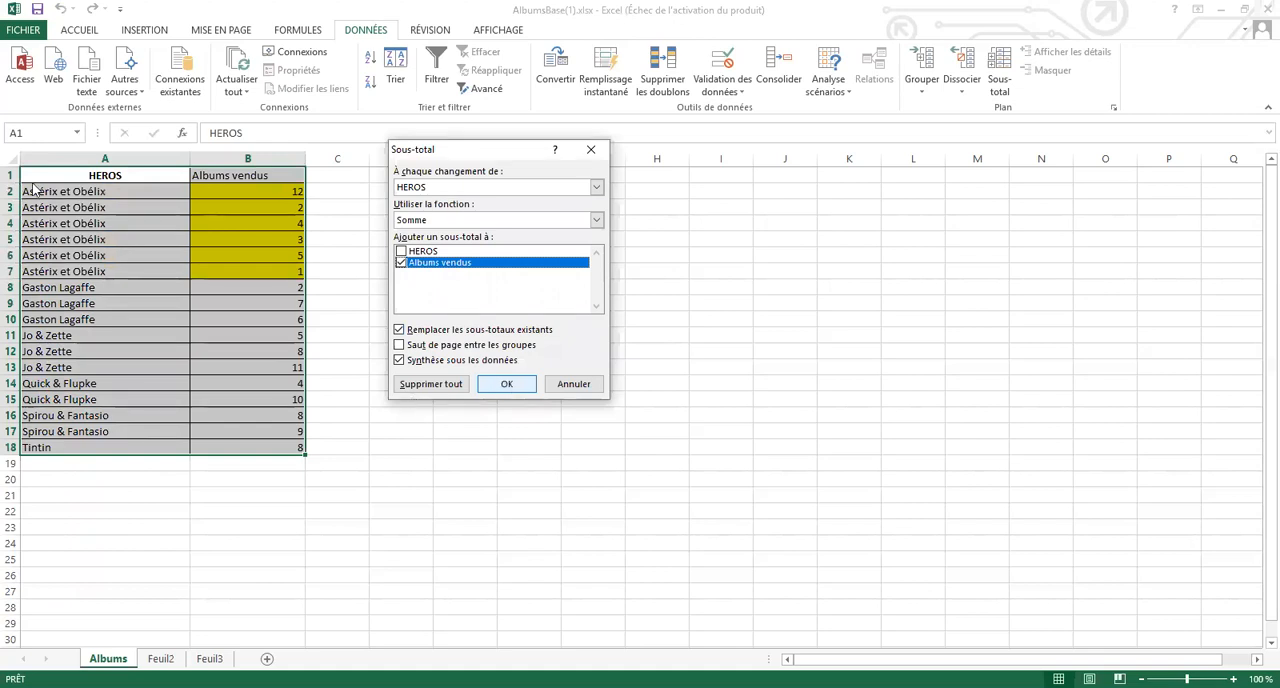
pyautogui.click(25, 159)
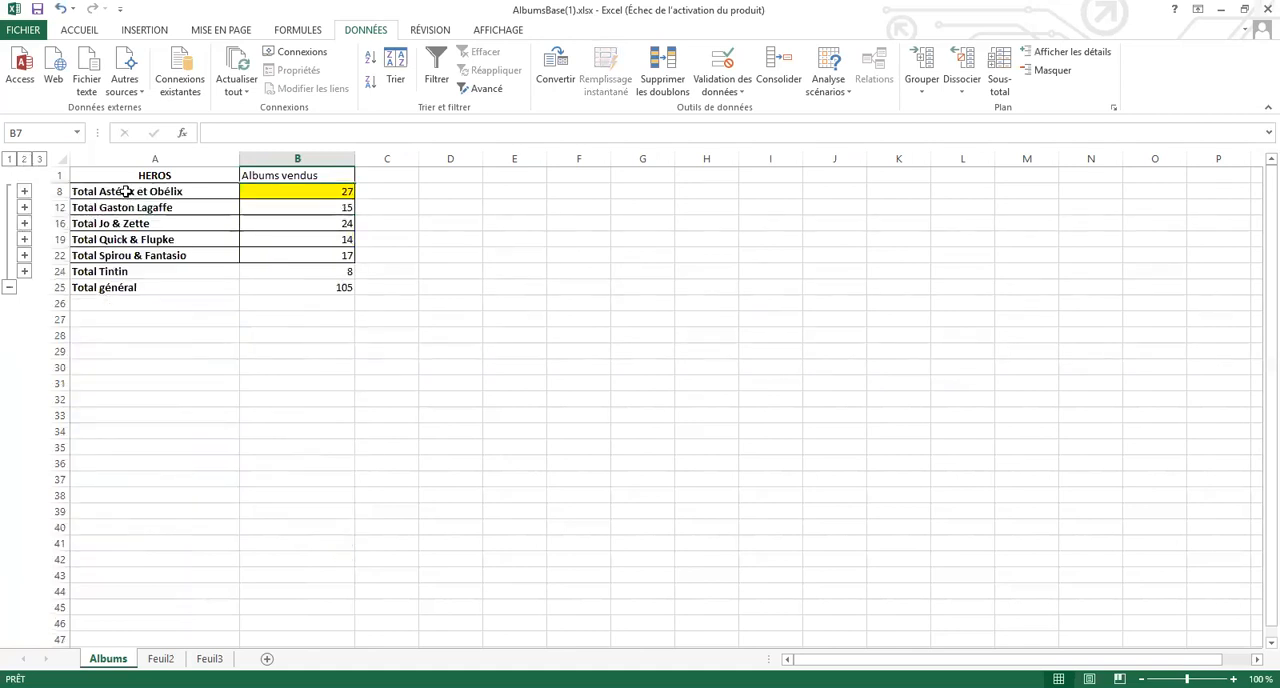
pyautogui.moveTo(127, 191); pyautogui.dragTo(288, 281)
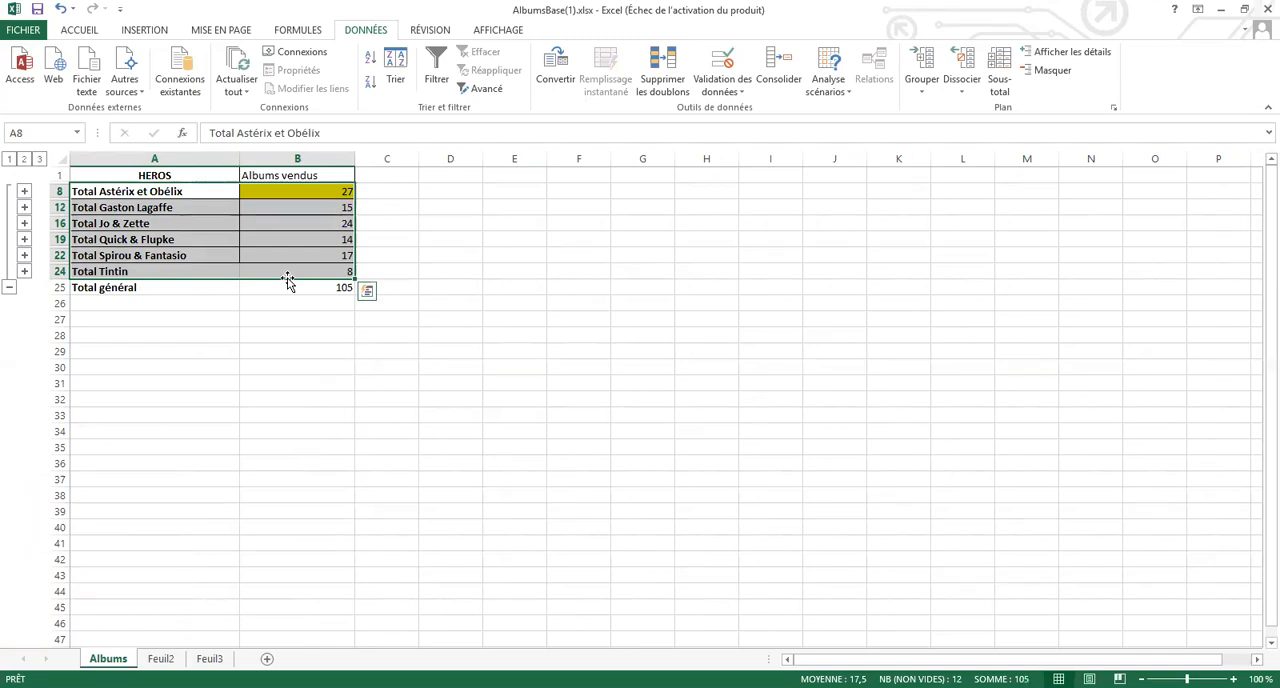
pyautogui.click(156, 34)
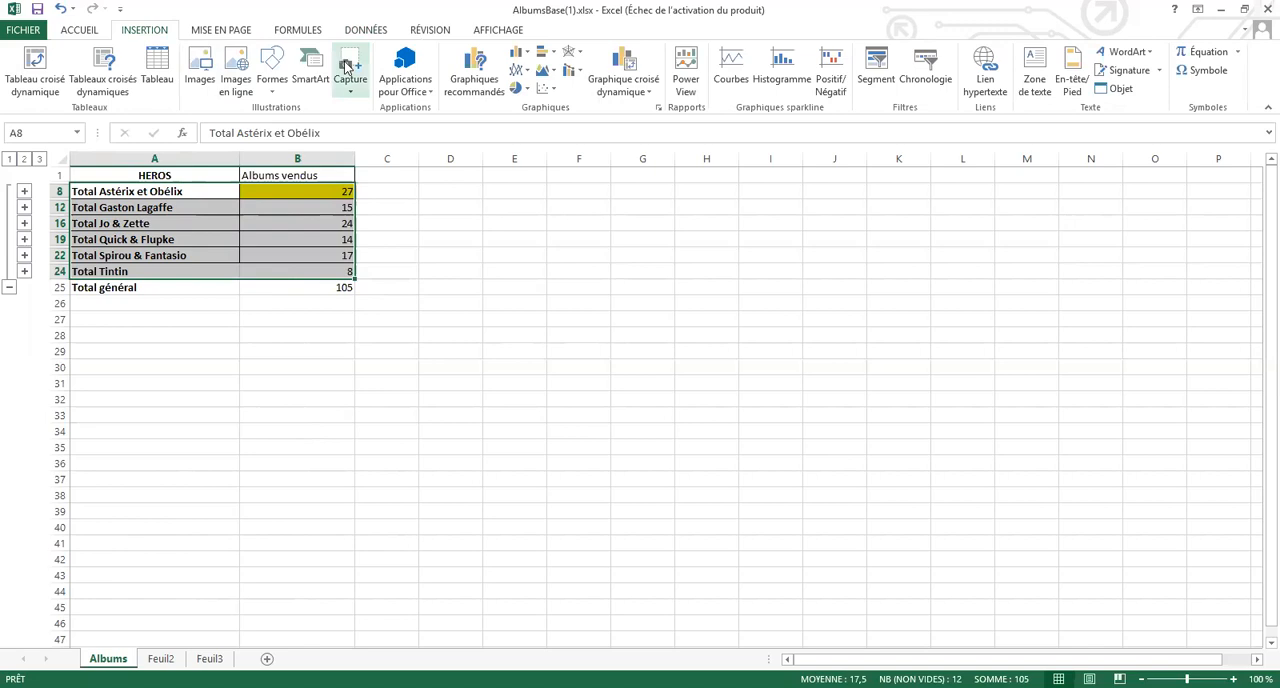
pyautogui.click(213, 197)
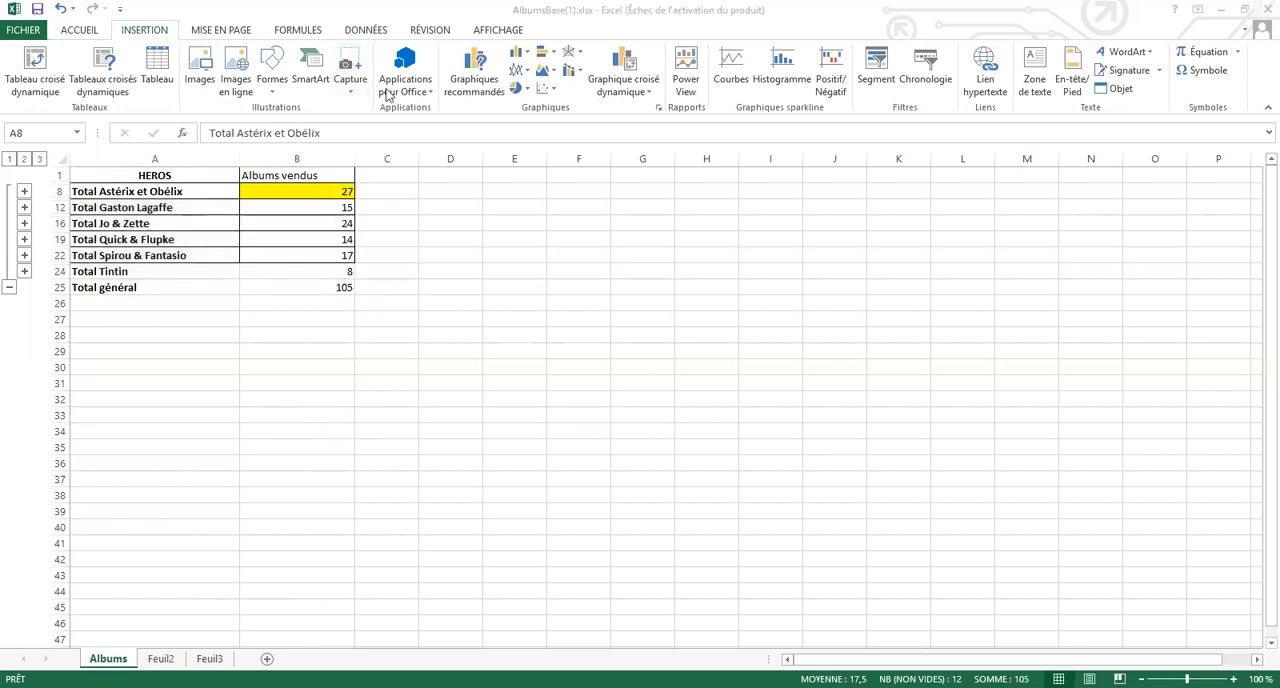
pyautogui.click(453, 88)
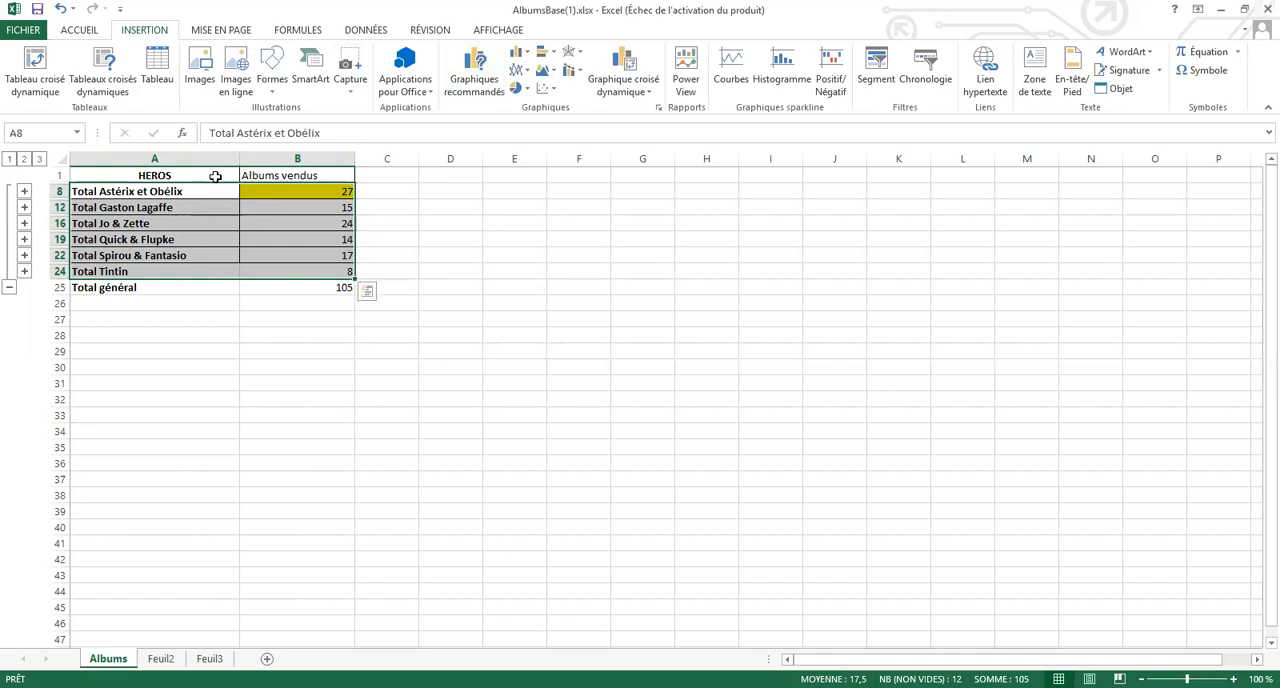
# Insert a 2D pie chart from the headers and the hero subtotals, leaving out the Total général row
pyautogui.moveTo(213, 176); pyautogui.dragTo(258, 267)
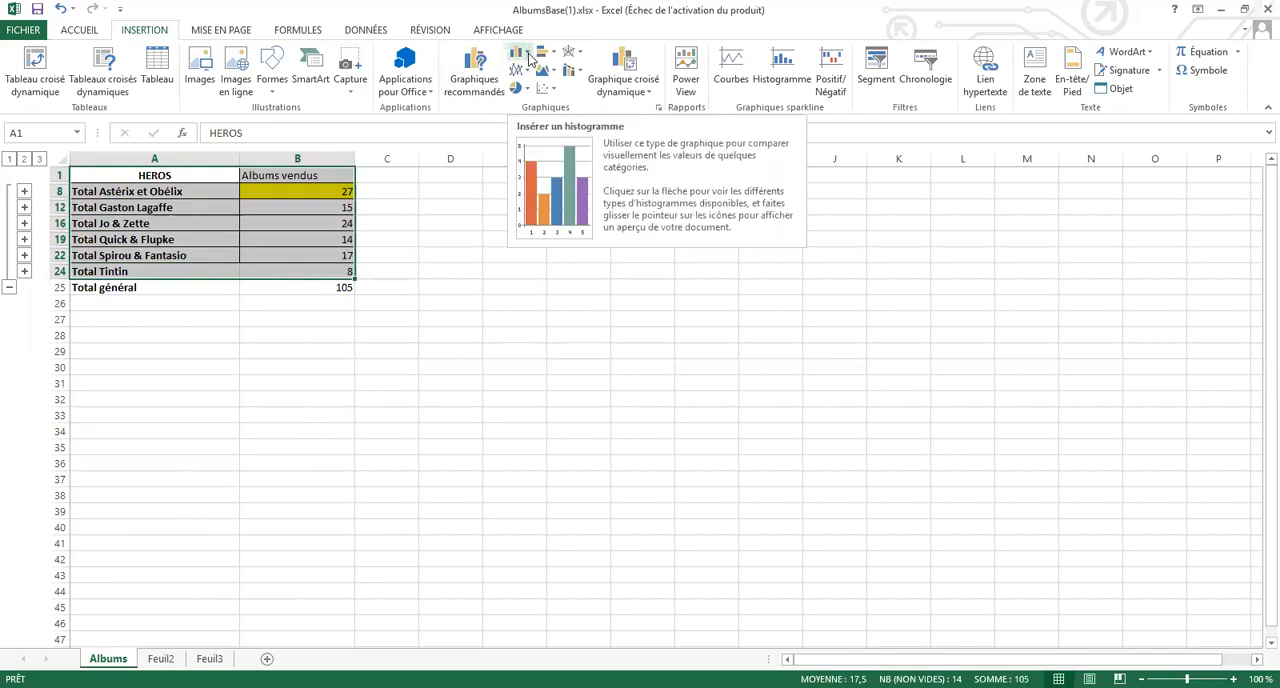
pyautogui.click(529, 58)
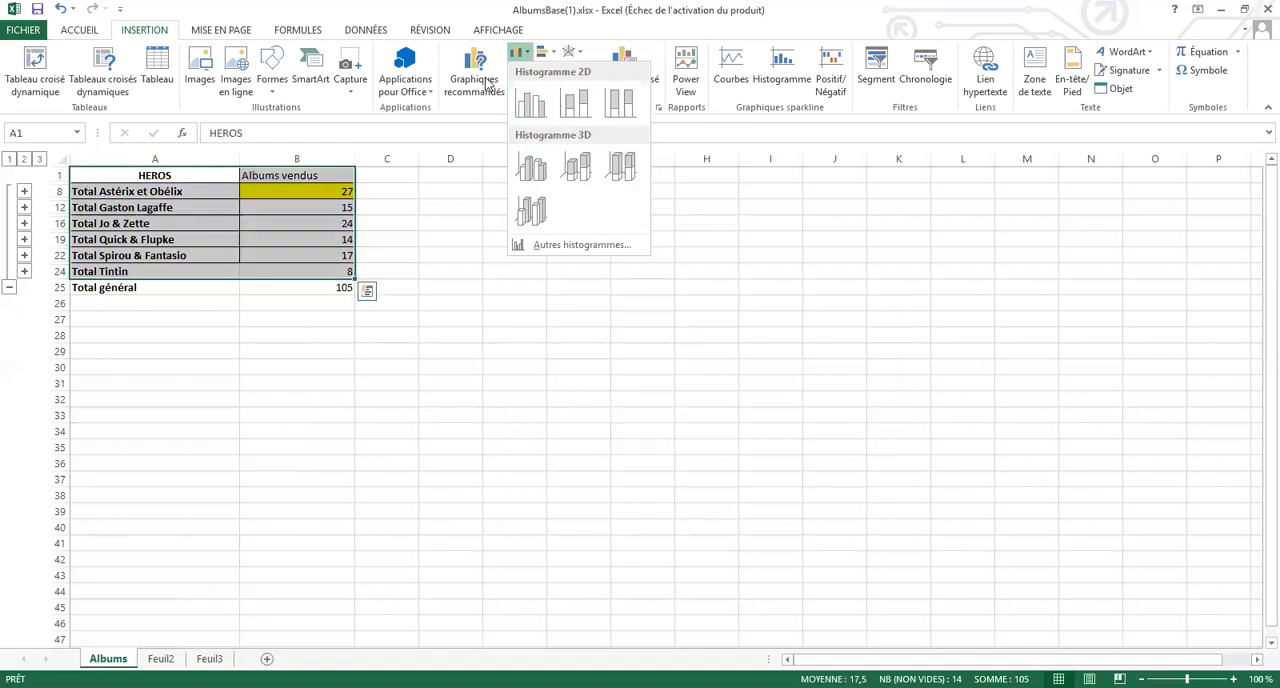
pyautogui.click(488, 85)
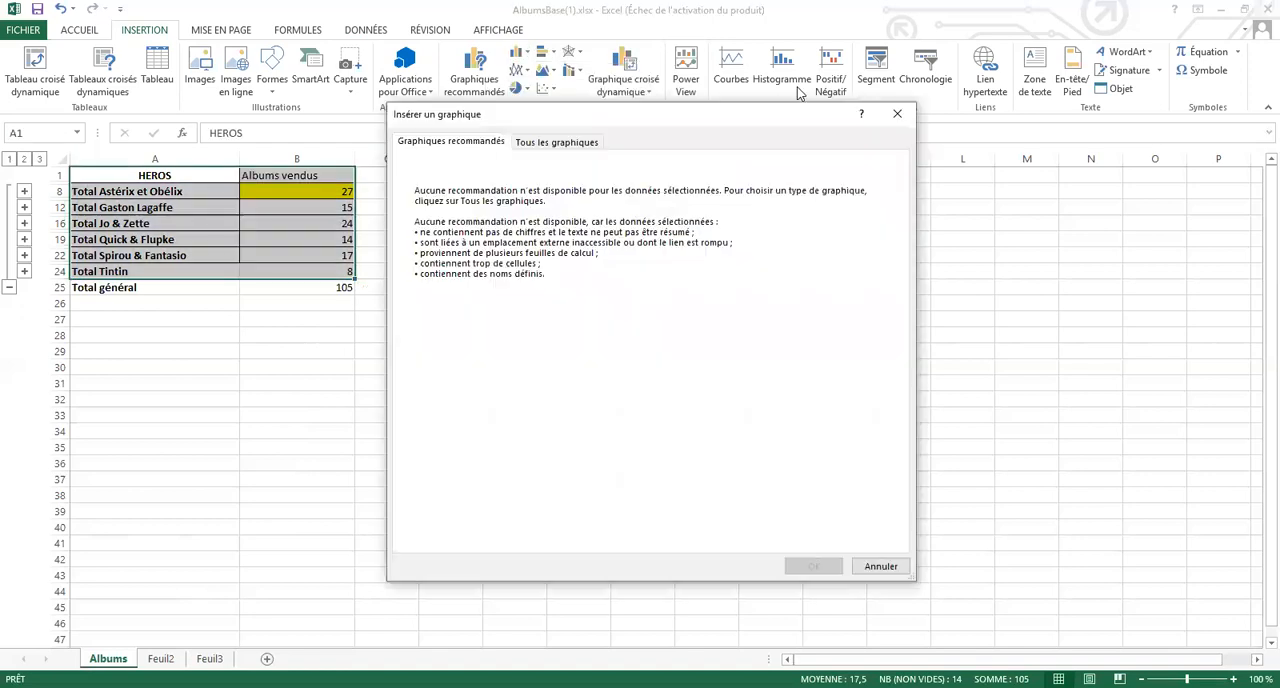
pyautogui.click(897, 117)
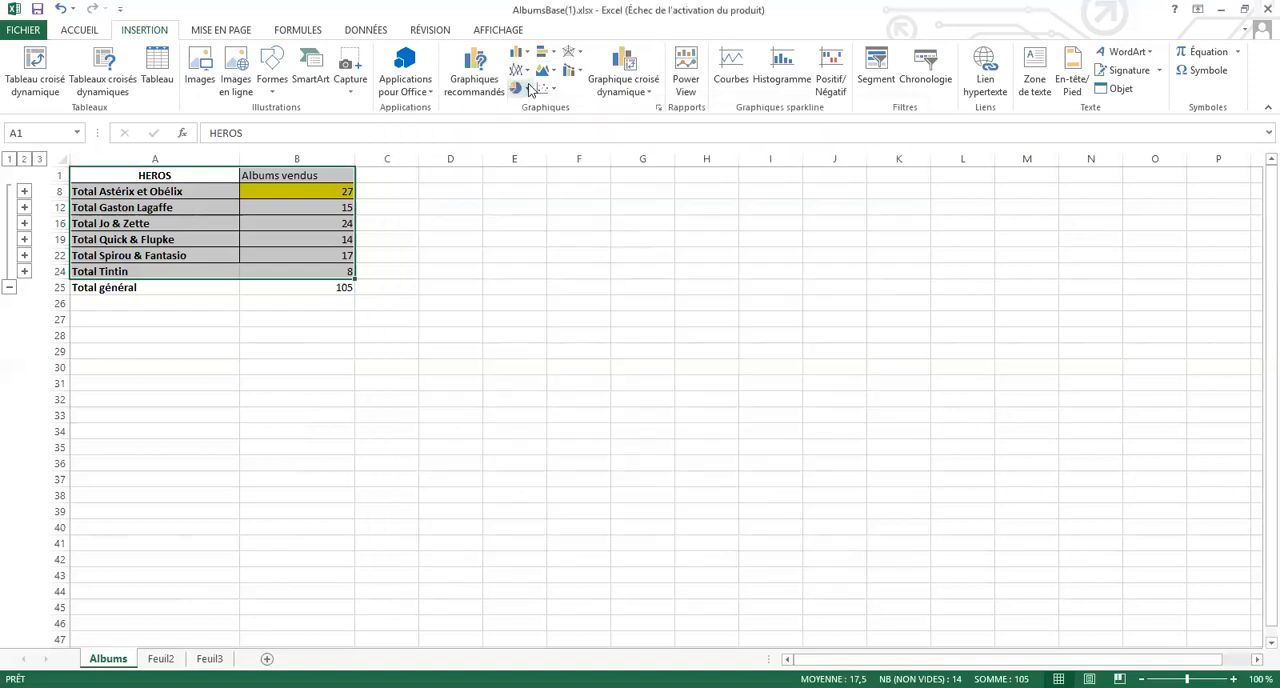
pyautogui.click(531, 90)
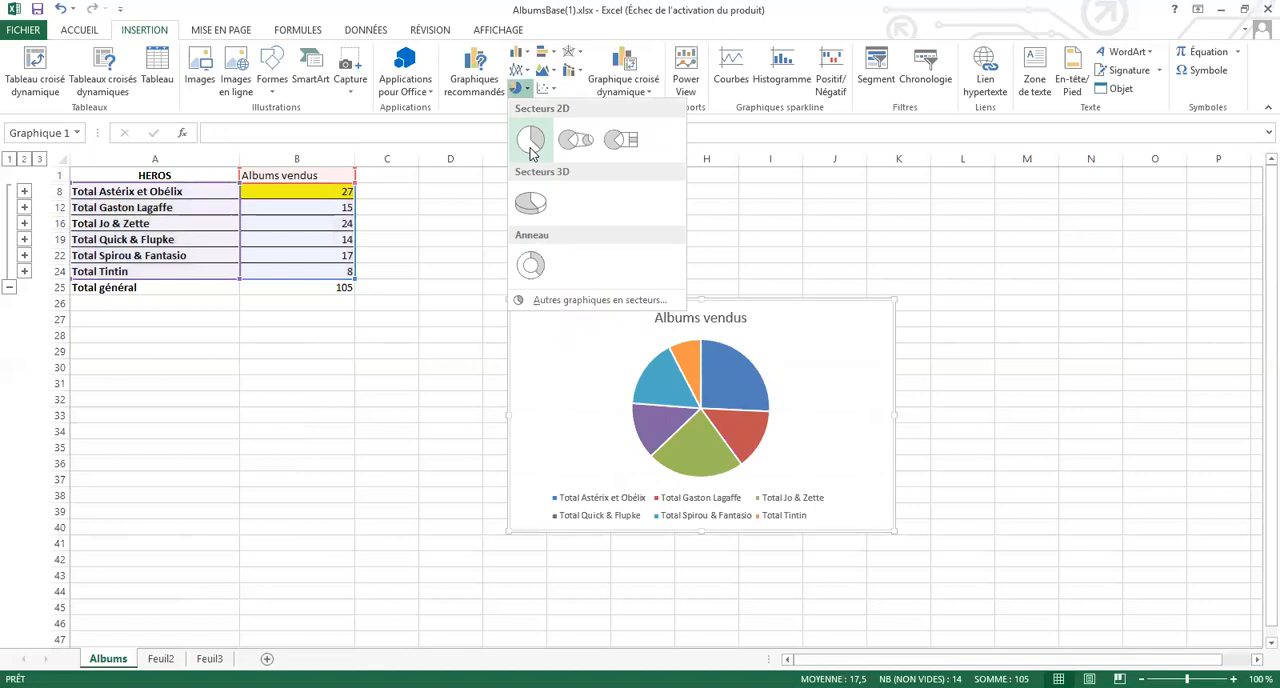
pyautogui.click(531, 147)
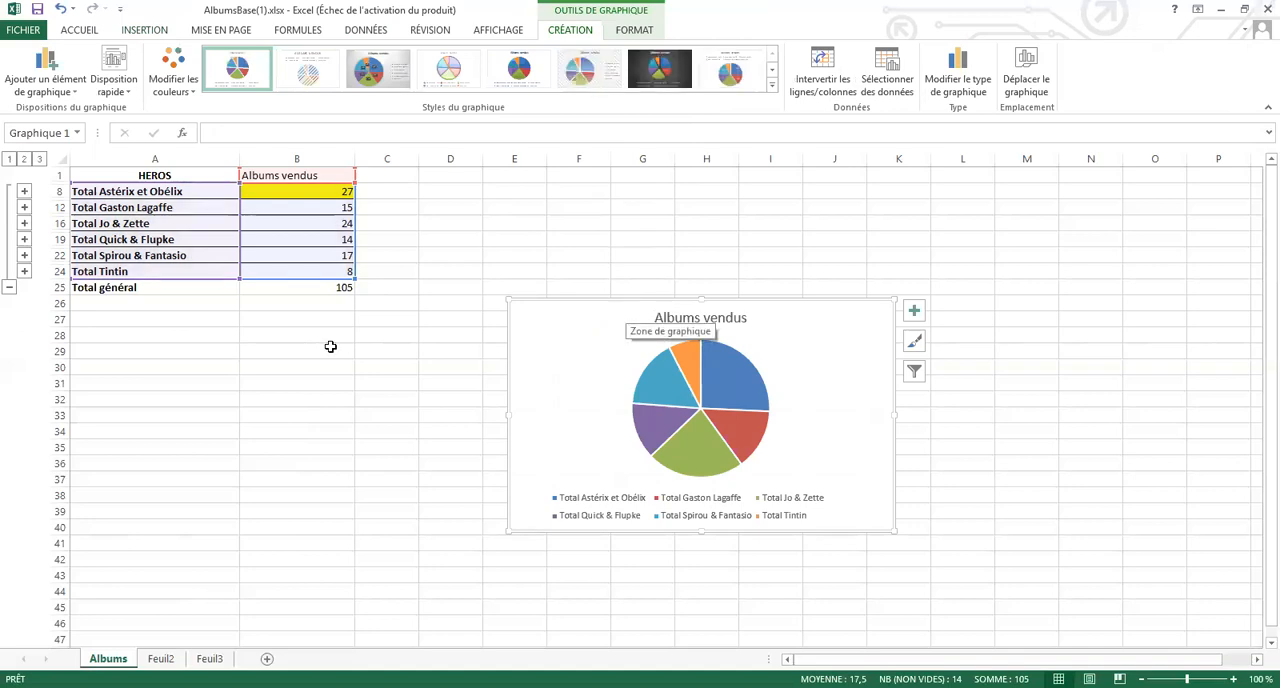
# Move the pie chart just below the subtotals table and apply chart Style 3
pyautogui.moveTo(560, 302); pyautogui.dragTo(306, 352)
pyautogui.moveTo(196, 310); pyautogui.dragTo(200, 309)
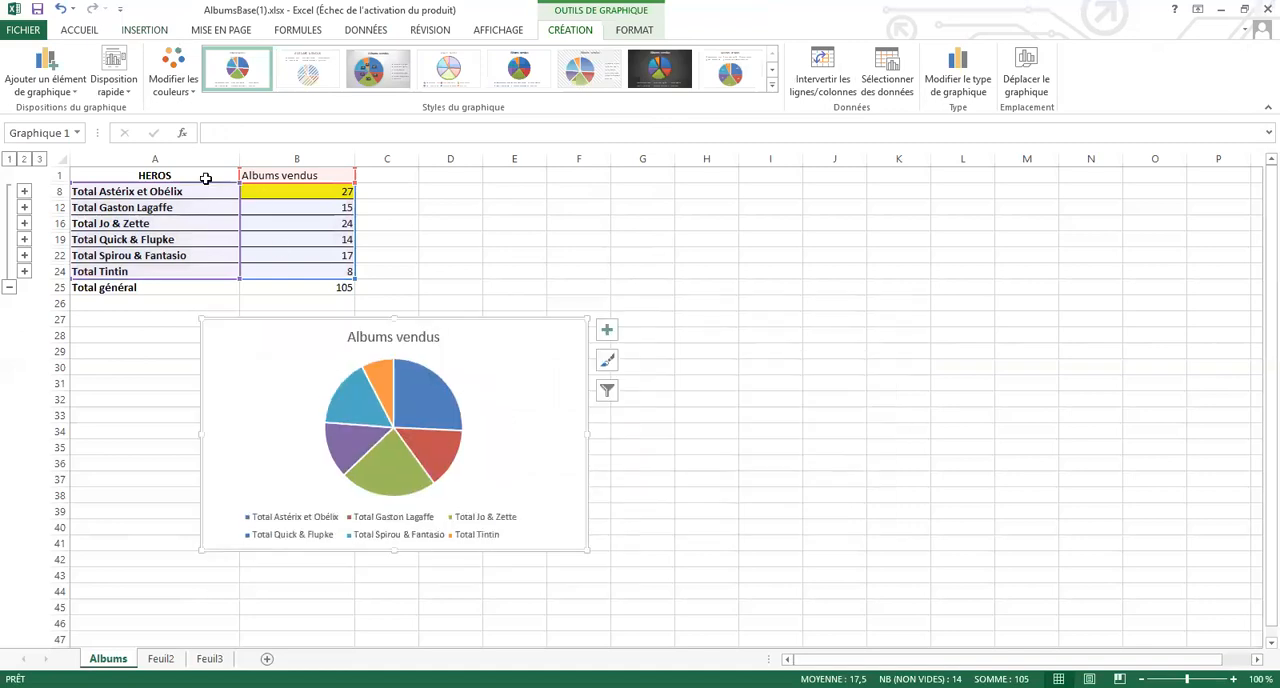
pyautogui.click(368, 78)
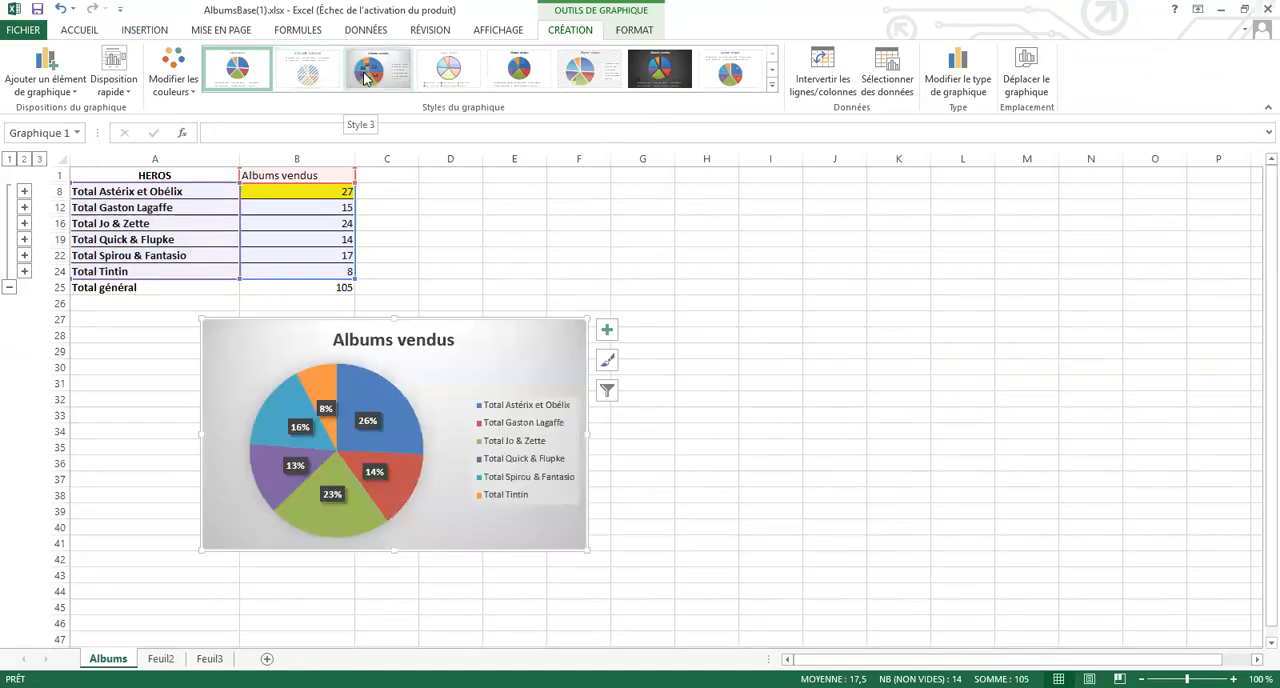
# Insert a 2D horizontal bar chart from the headers and the same hero subtotals, without the Total général row
pyautogui.moveTo(191, 175); pyautogui.dragTo(284, 269)
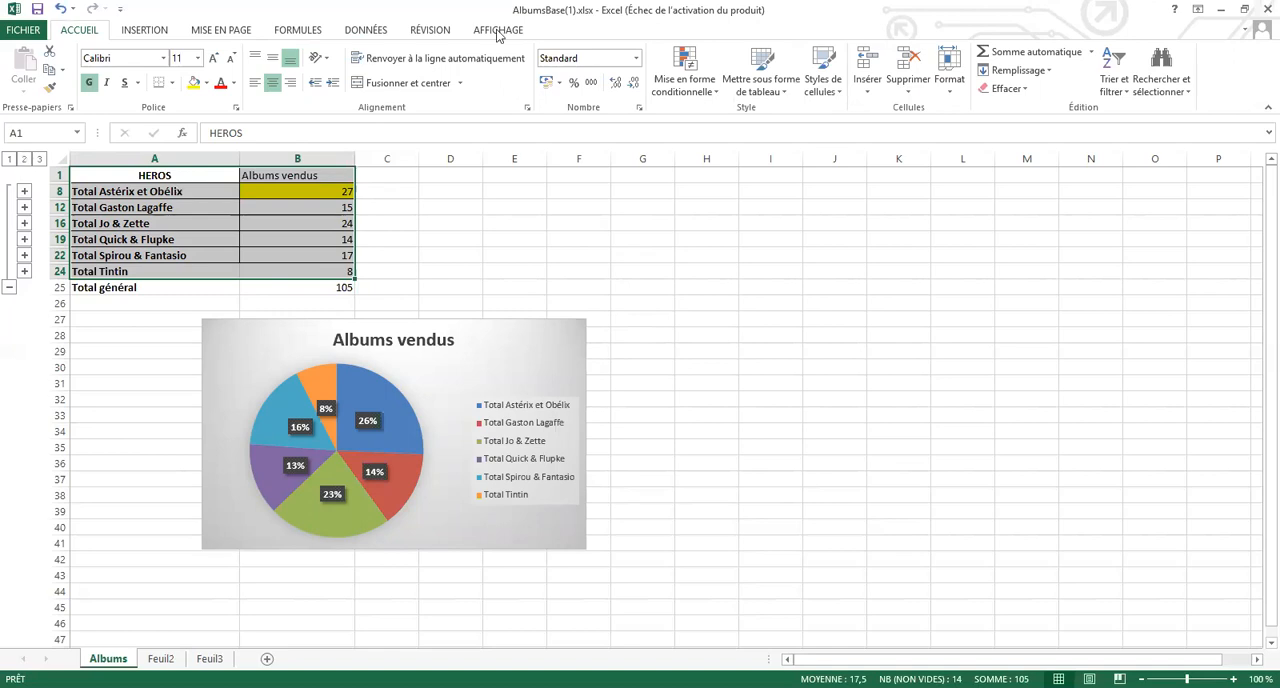
pyautogui.click(143, 34)
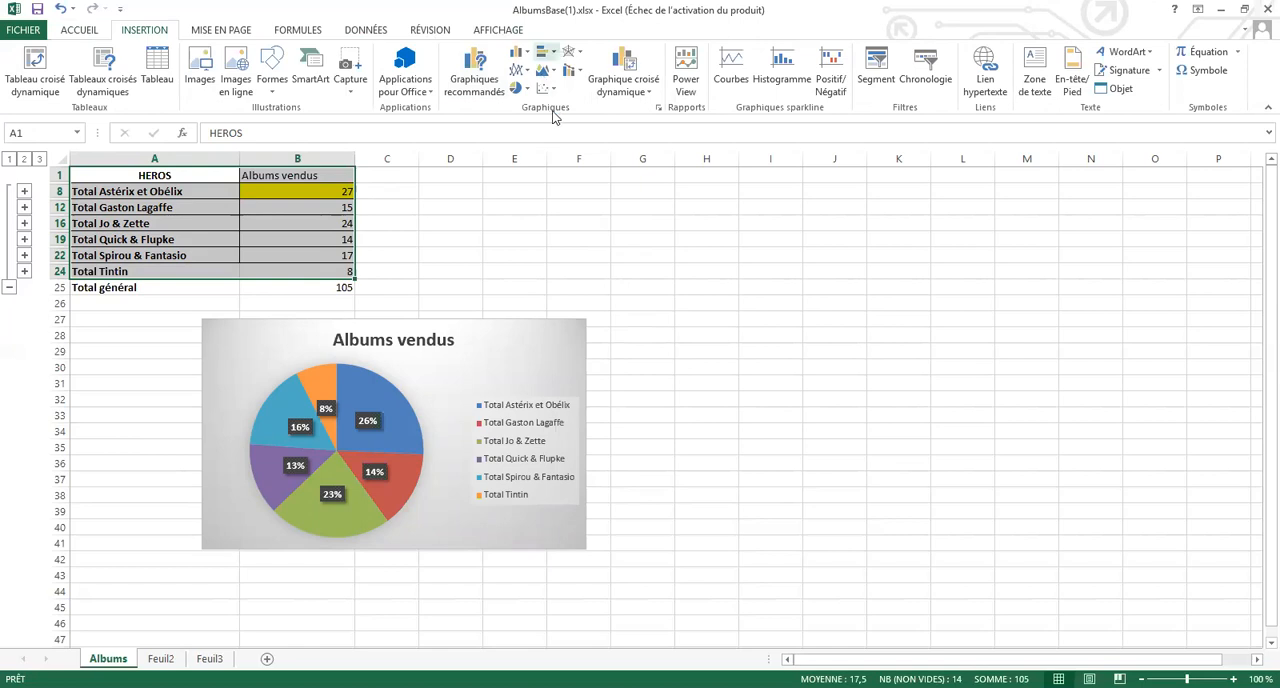
pyautogui.hotkey('alt', 'F1')
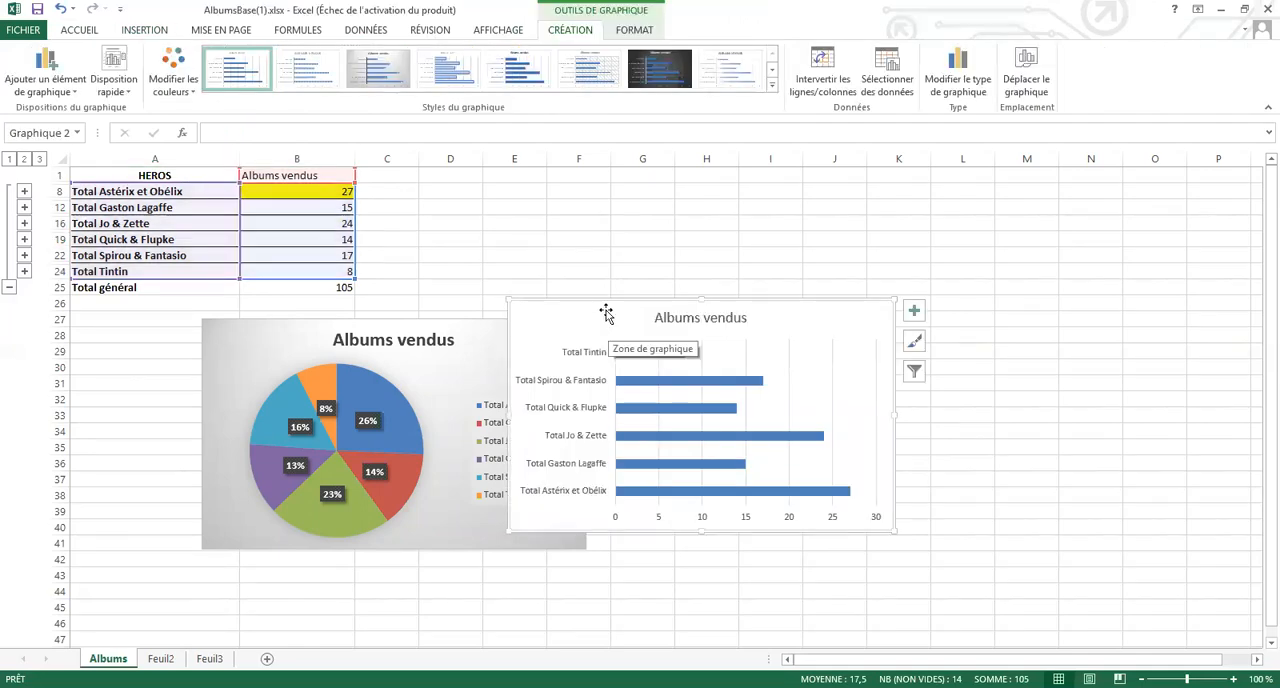
# Separate the two charts, placing the bar chart below the table and the pie chart to its right
pyautogui.moveTo(606, 310); pyautogui.dragTo(379, 425)
pyautogui.click(223, 337)
pyautogui.moveTo(212, 330); pyautogui.dragTo(612, 315)
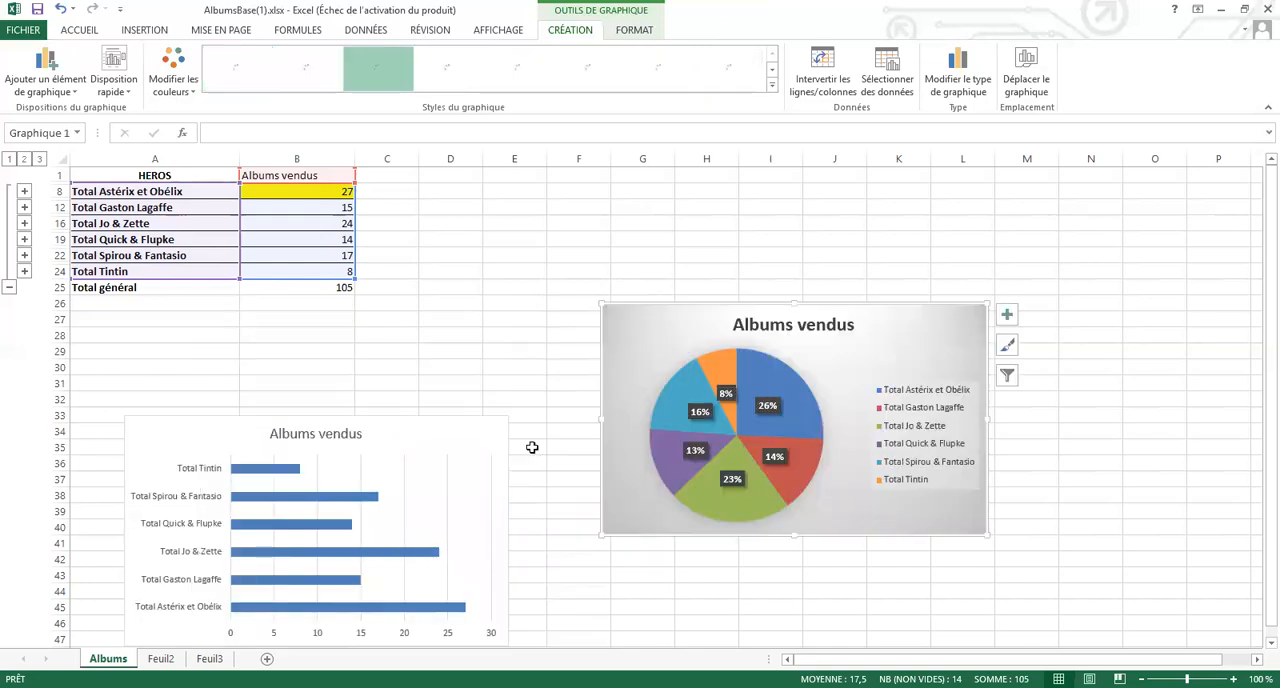
pyautogui.click(532, 447)
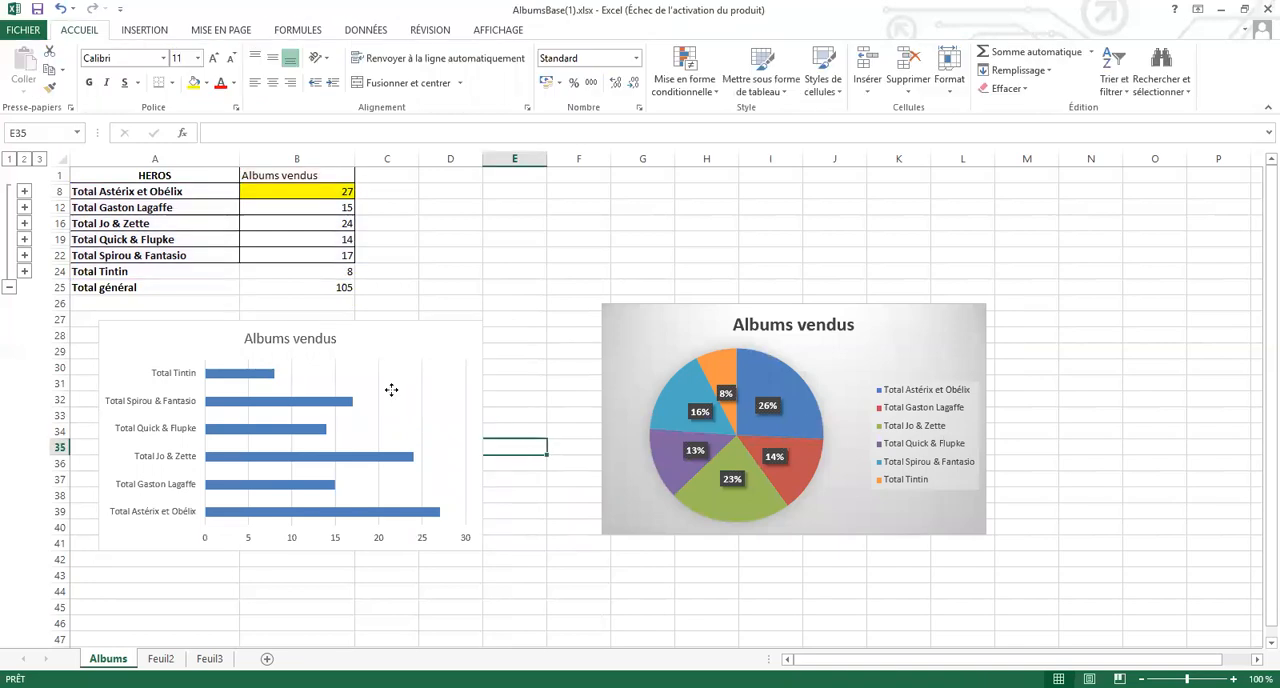
# Shift the plot area slightly up and to the left inside the bar chart
pyautogui.click(361, 381)
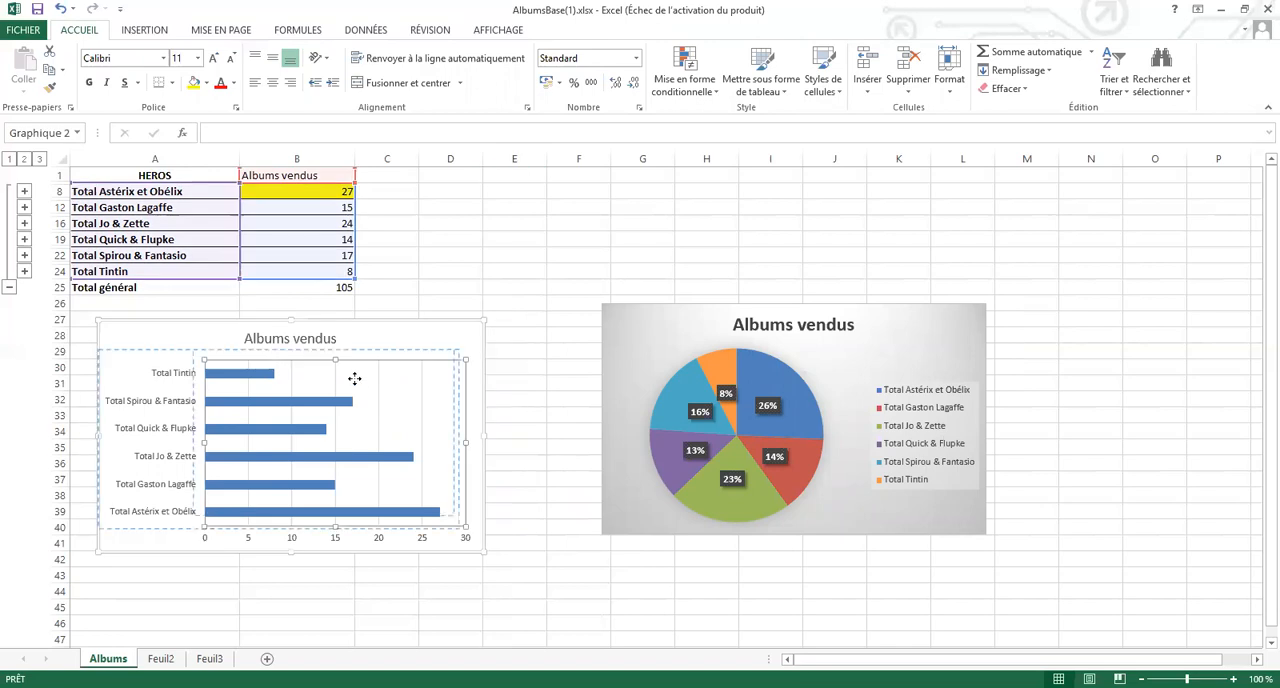
pyautogui.moveTo(396, 380); pyautogui.dragTo(387, 375)
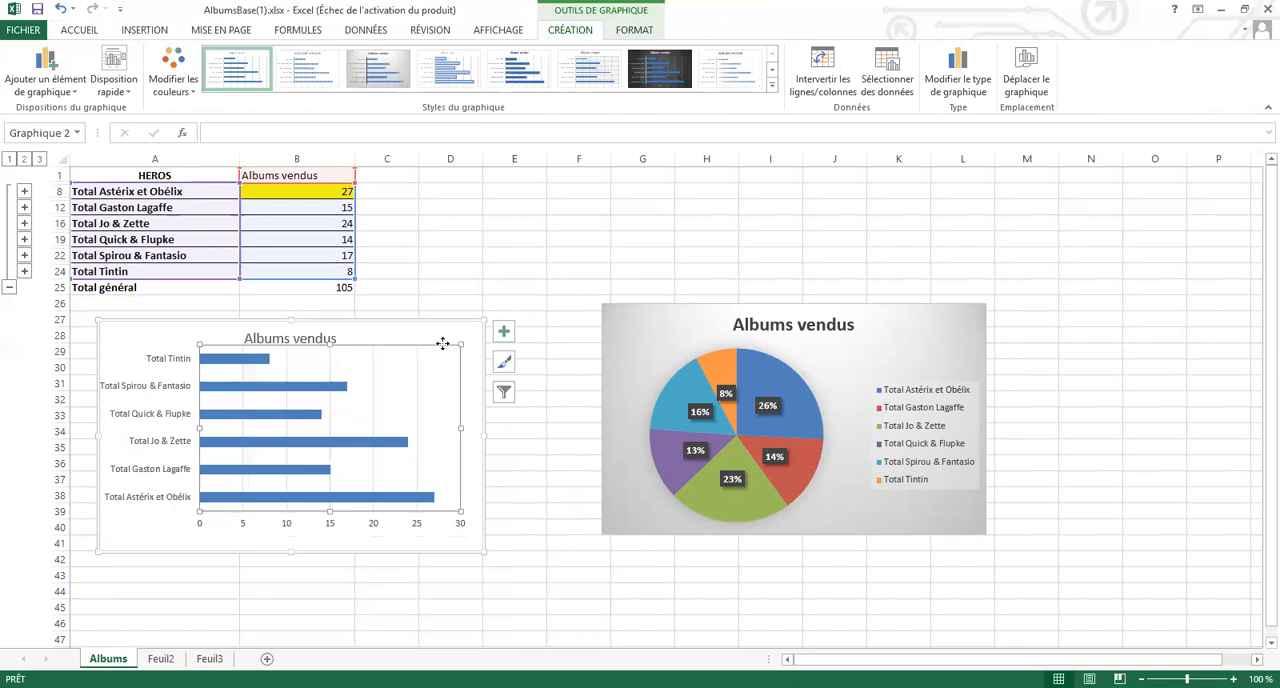
pyautogui.click(450, 332)
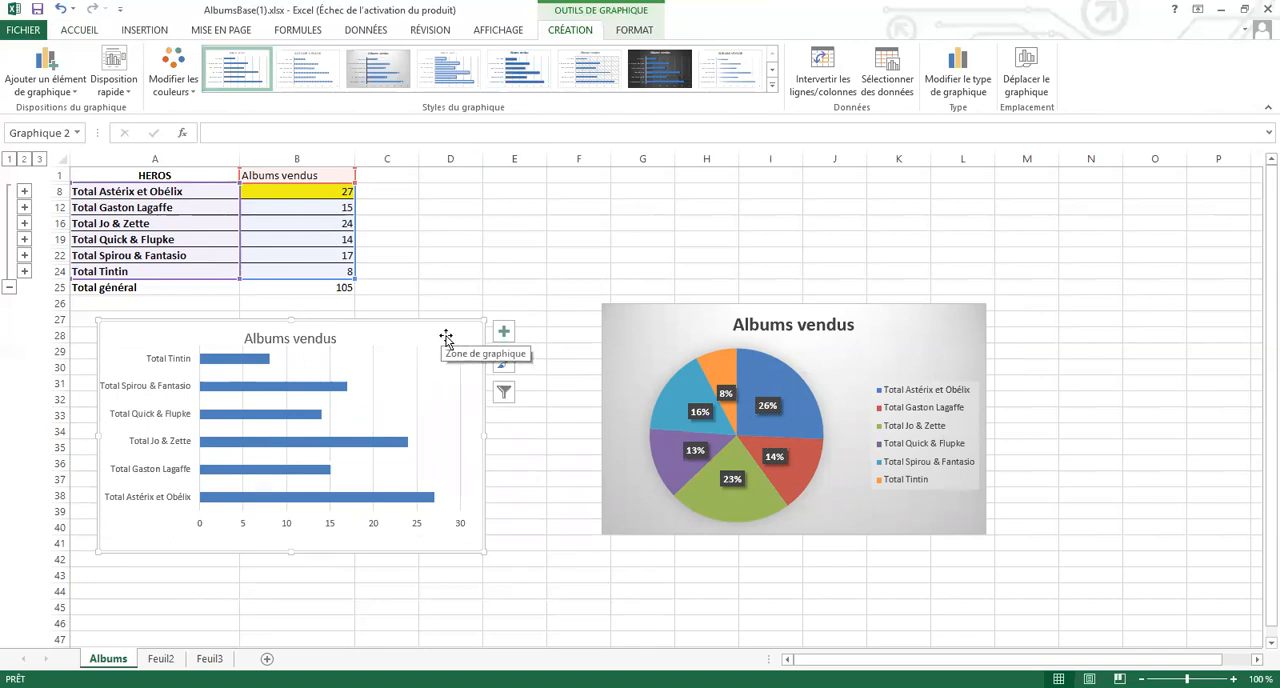
# Swap the charts, placing the pie chart below the table and the bar chart to its right
pyautogui.moveTo(451, 336); pyautogui.dragTo(470, 352)
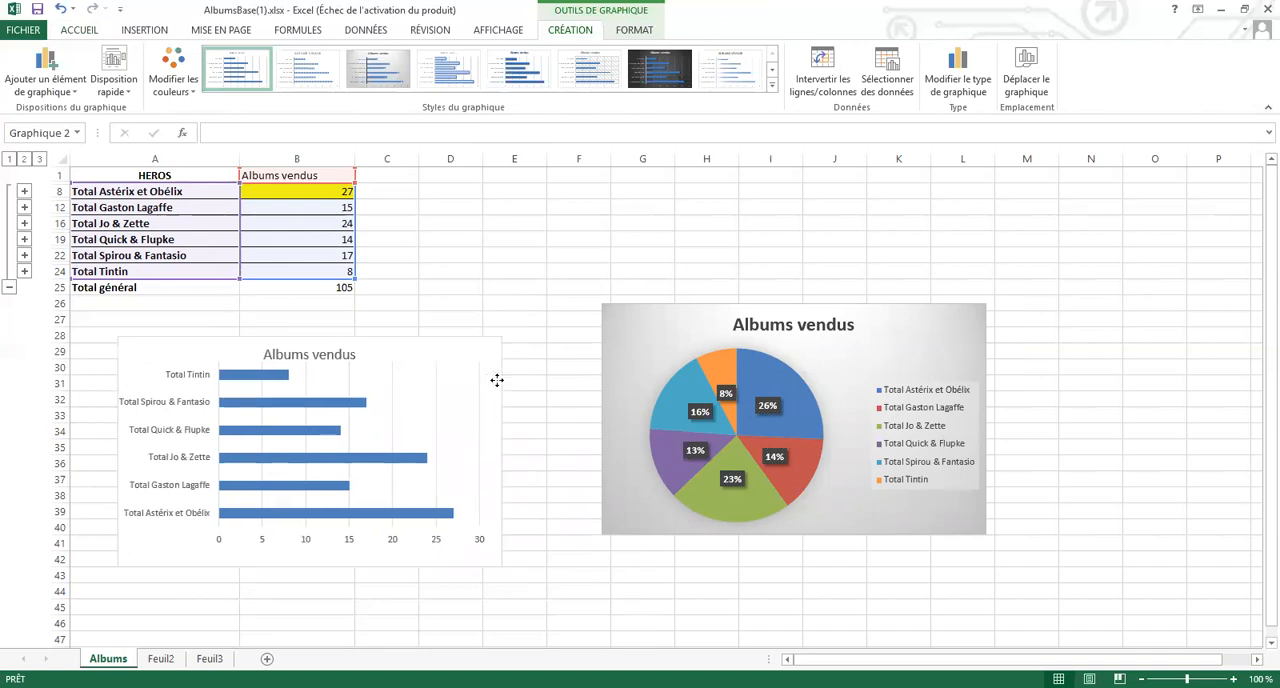
pyautogui.moveTo(1145, 396); pyautogui.dragTo(1143, 396)
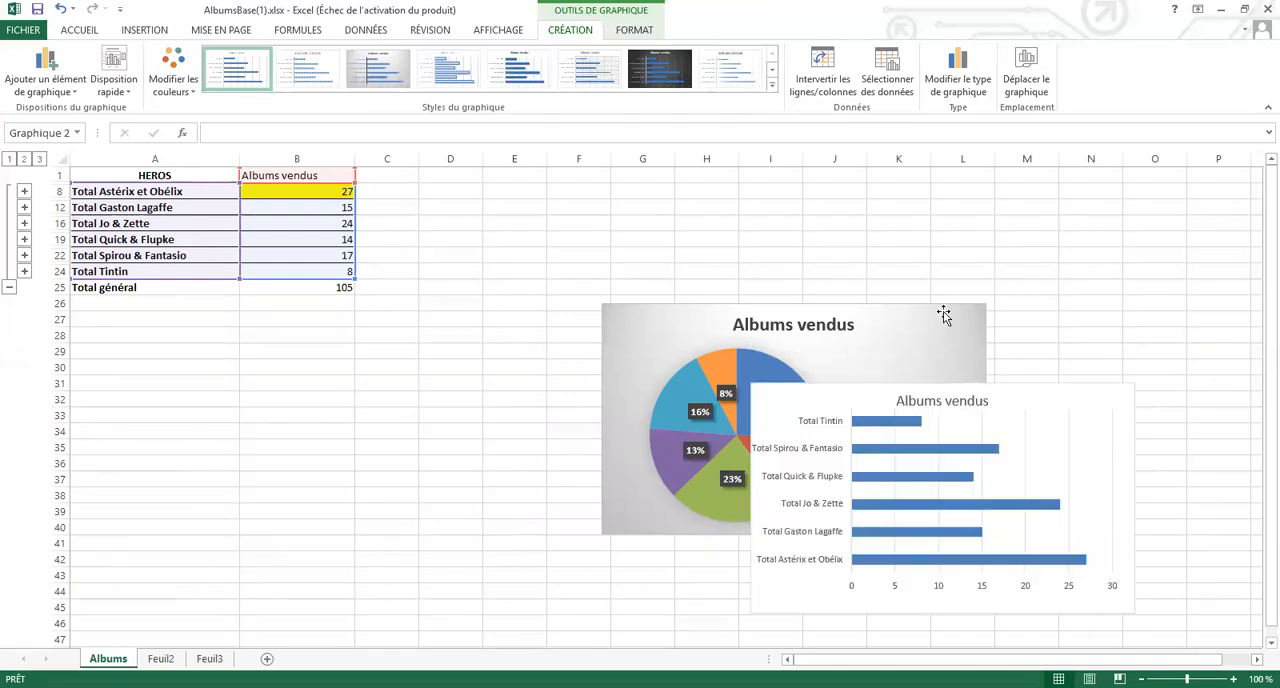
pyautogui.moveTo(771, 329); pyautogui.dragTo(664, 346)
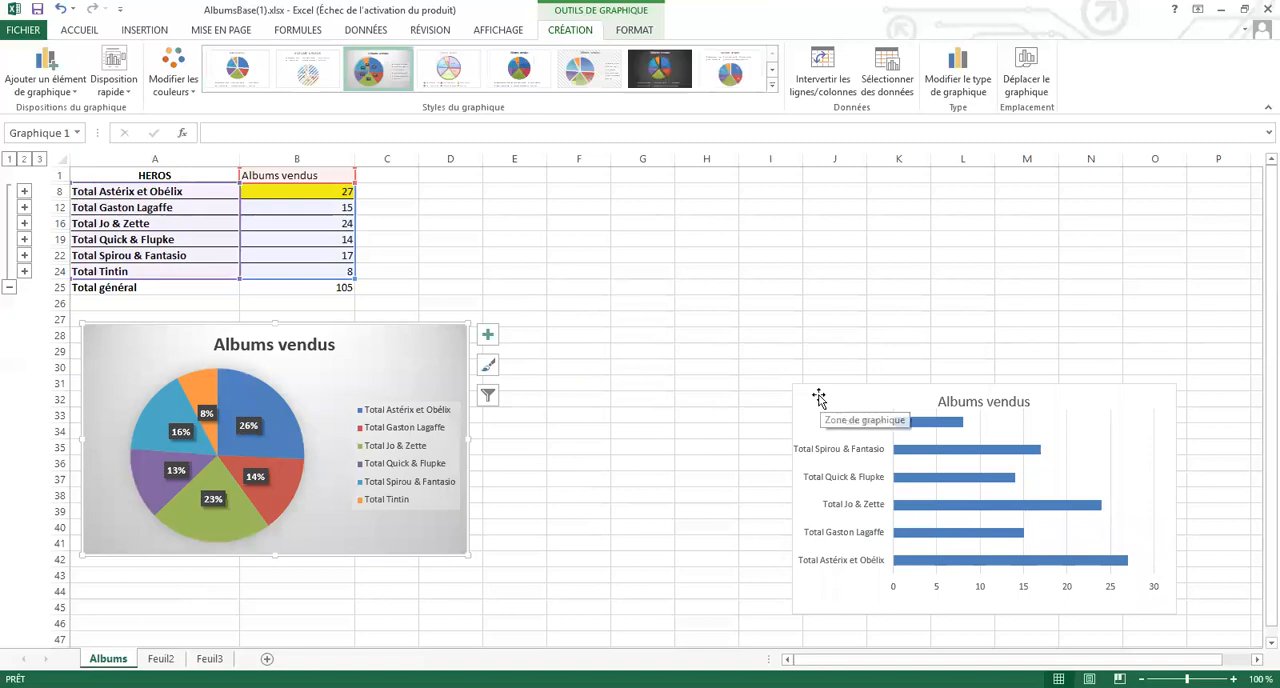
pyautogui.moveTo(817, 395); pyautogui.dragTo(604, 277)
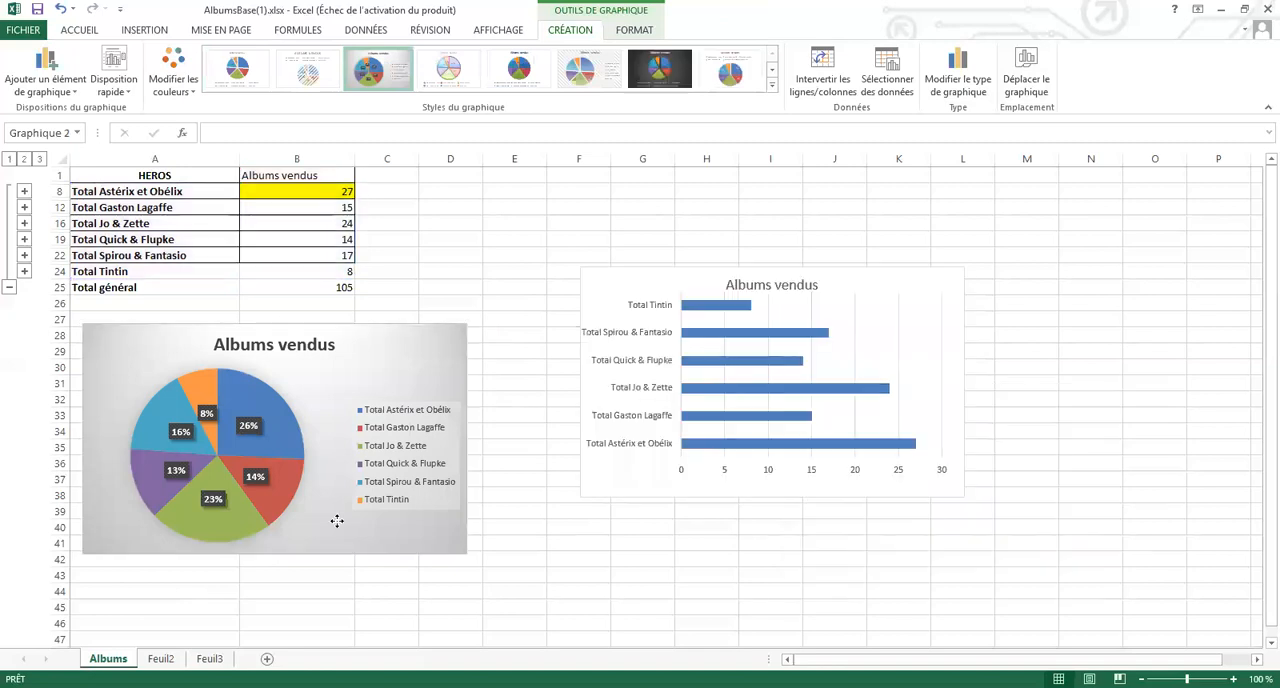
# Stack the charts under the table, with the bar chart directly below it and the pie chart beneath the bar chart
pyautogui.moveTo(167, 522); pyautogui.dragTo(167, 522)
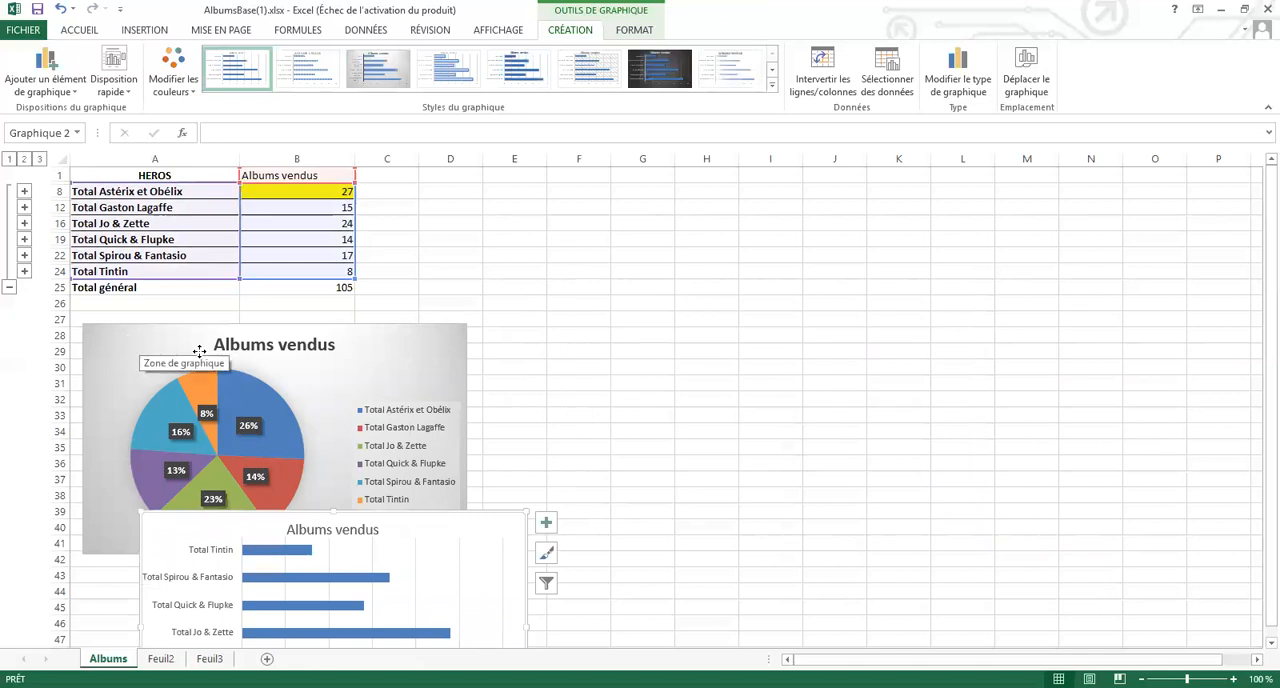
pyautogui.moveTo(148, 406); pyautogui.dragTo(672, 432)
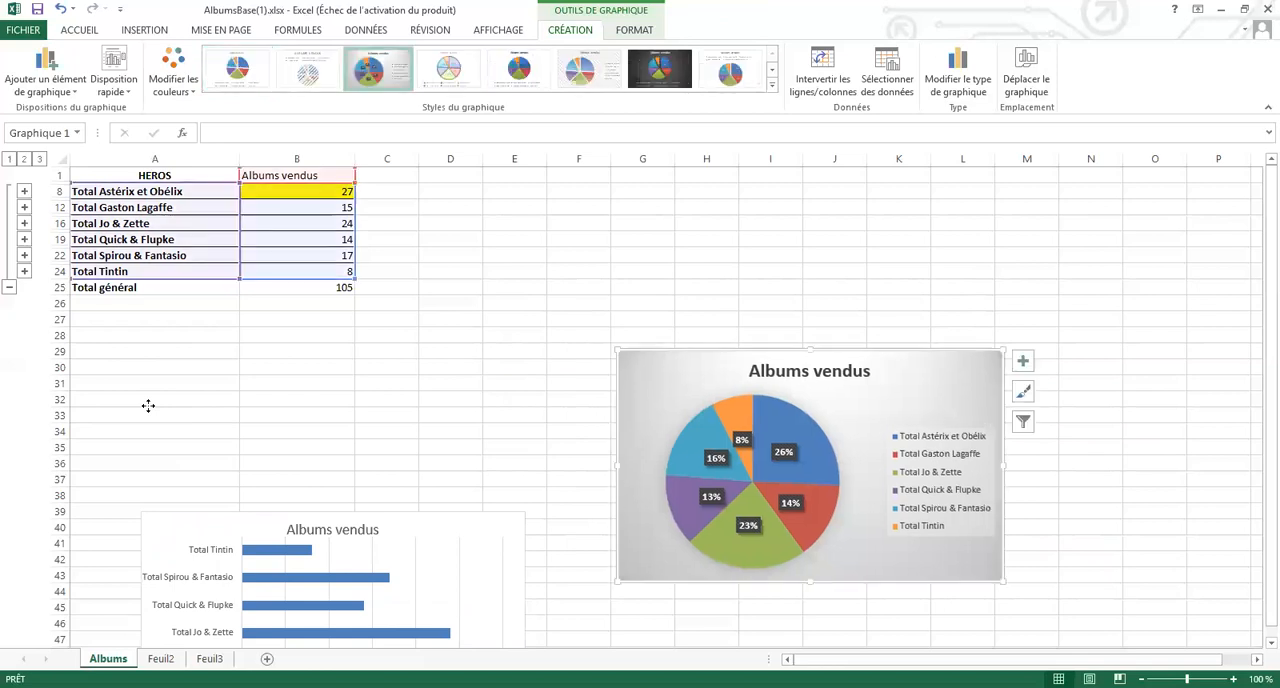
pyautogui.click(296, 540)
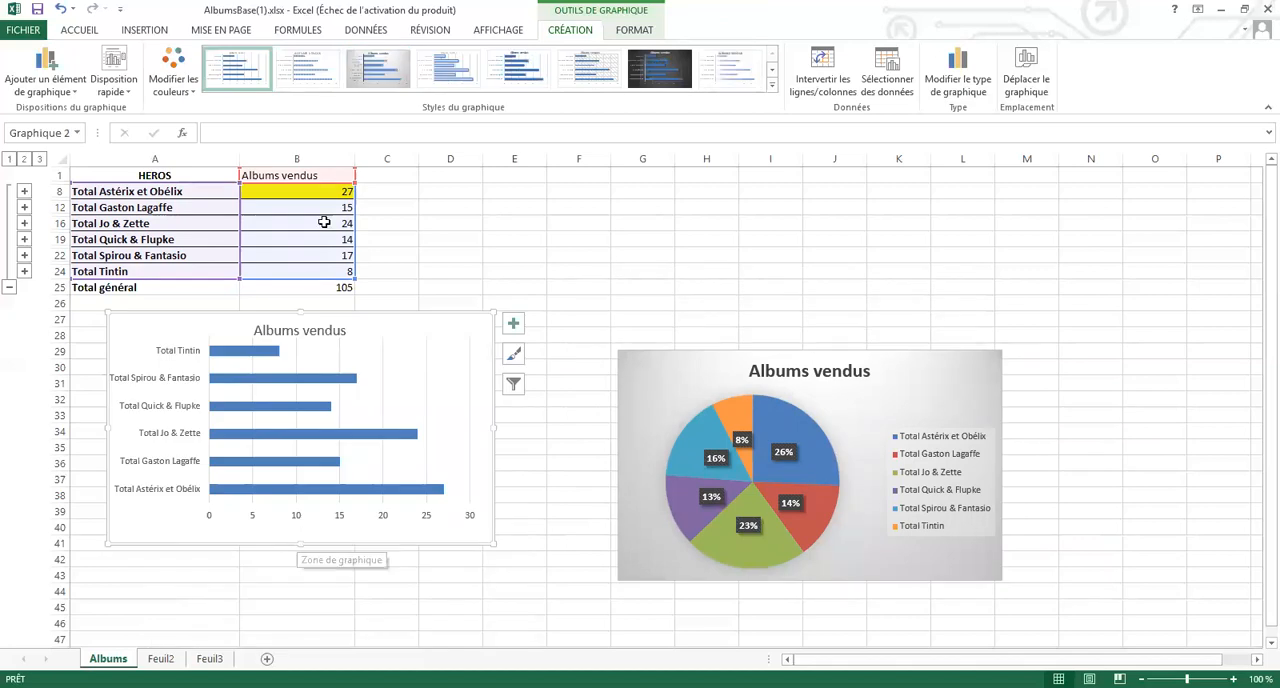
pyautogui.click(313, 192)
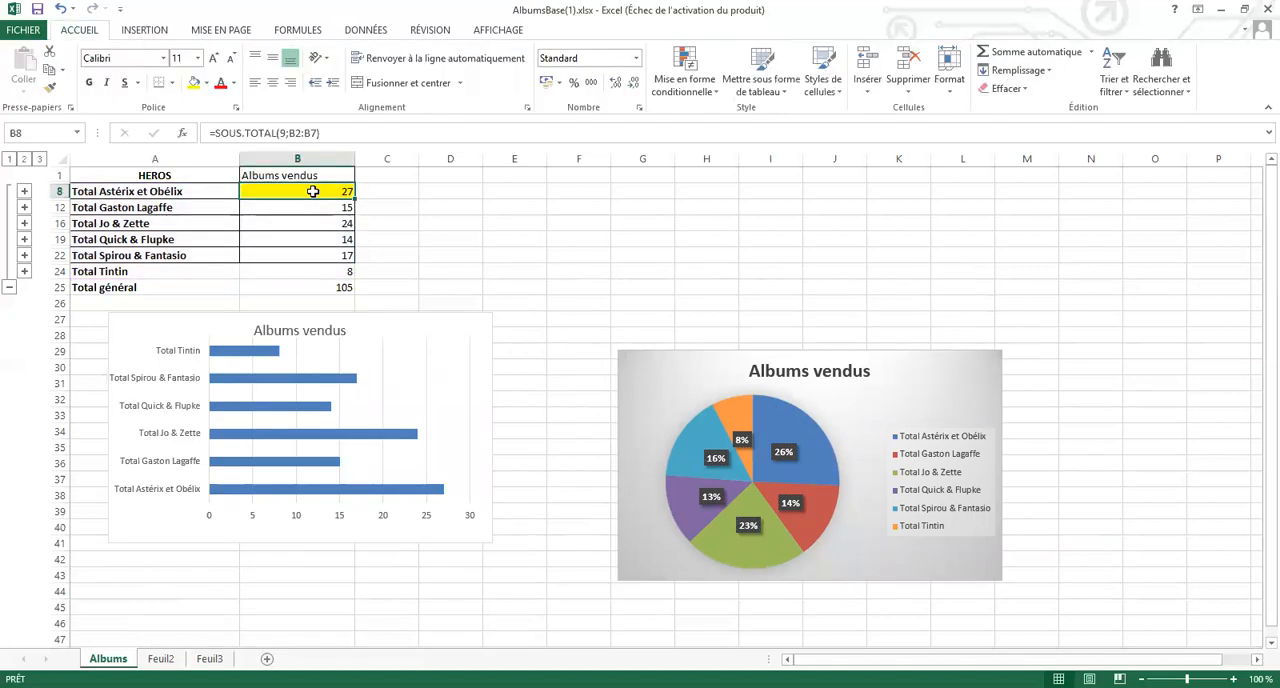
pyautogui.moveTo(643, 393); pyautogui.dragTo(110, 612)
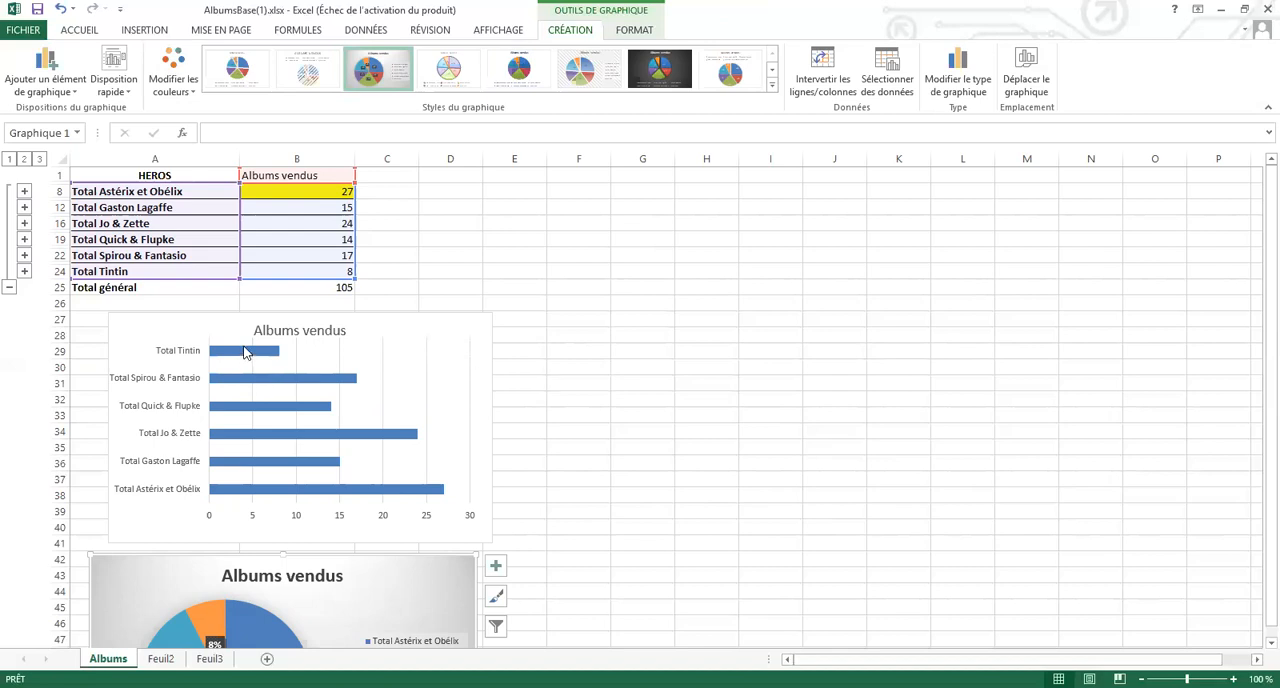
# Sort the hero subtotals by Albums vendus from smallest to largest
pyautogui.moveTo(244, 351)
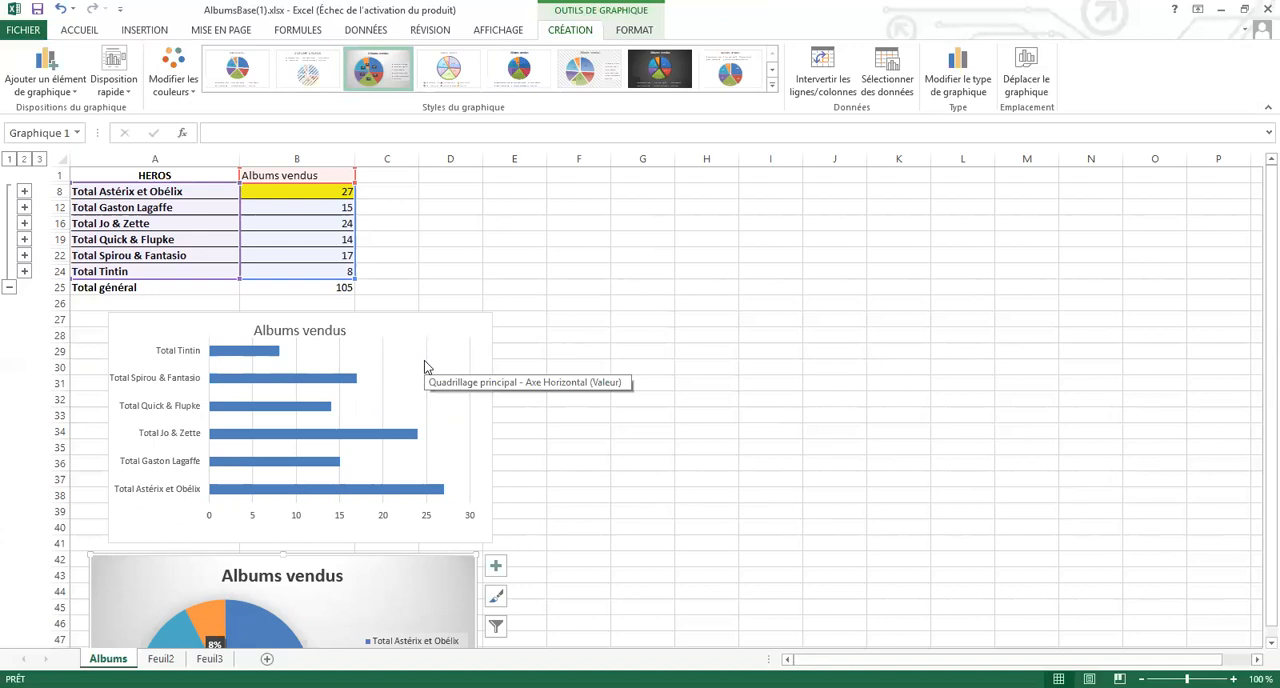
pyautogui.click(322, 191)
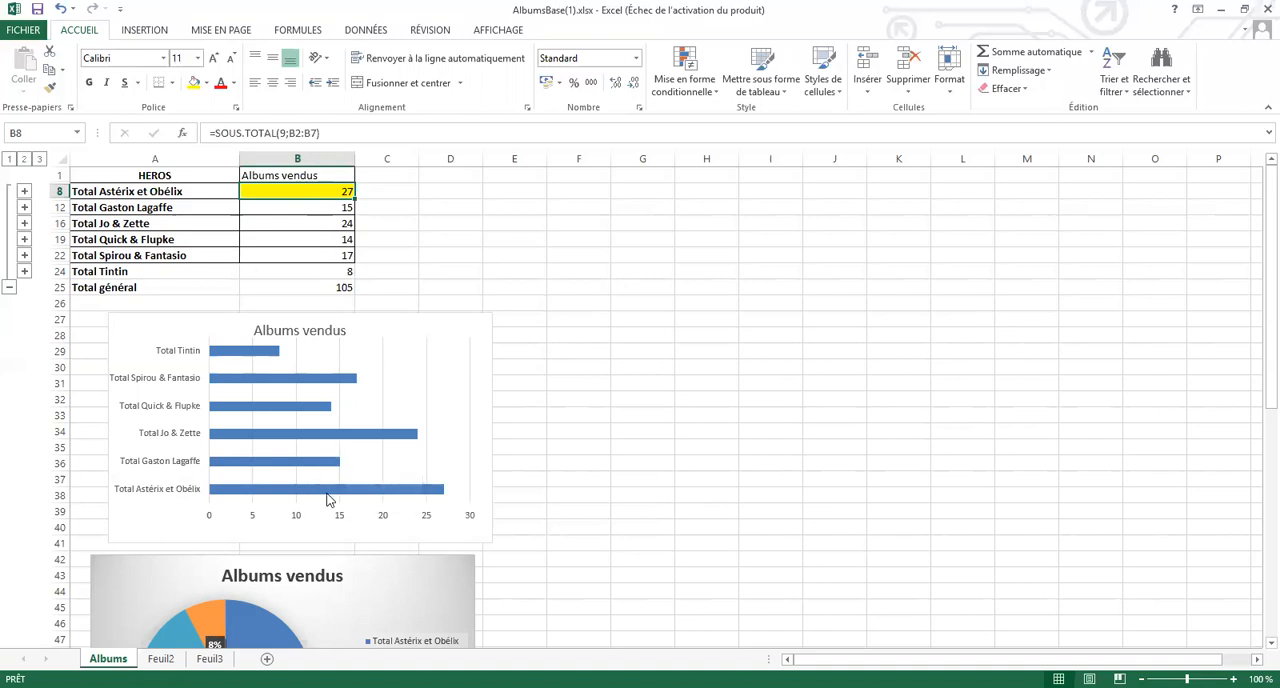
pyautogui.moveTo(329, 491)
pyautogui.click(1124, 90)
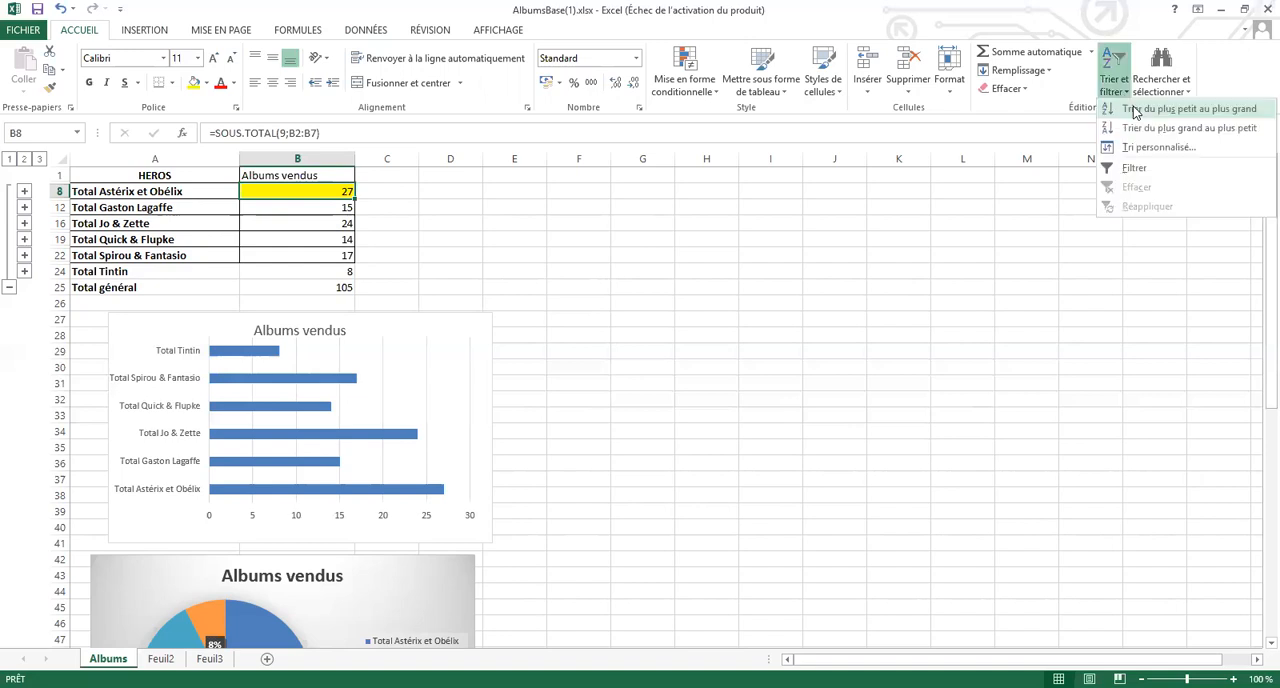
pyautogui.click(271, 226)
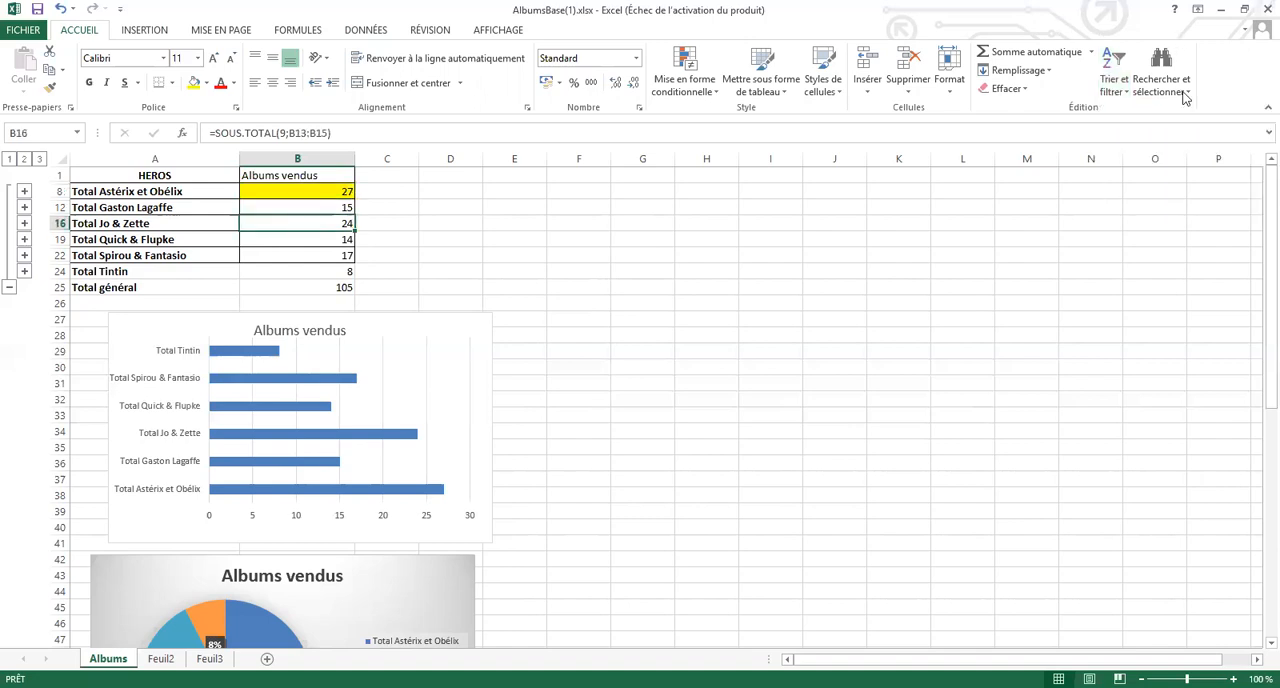
pyautogui.click(1118, 88)
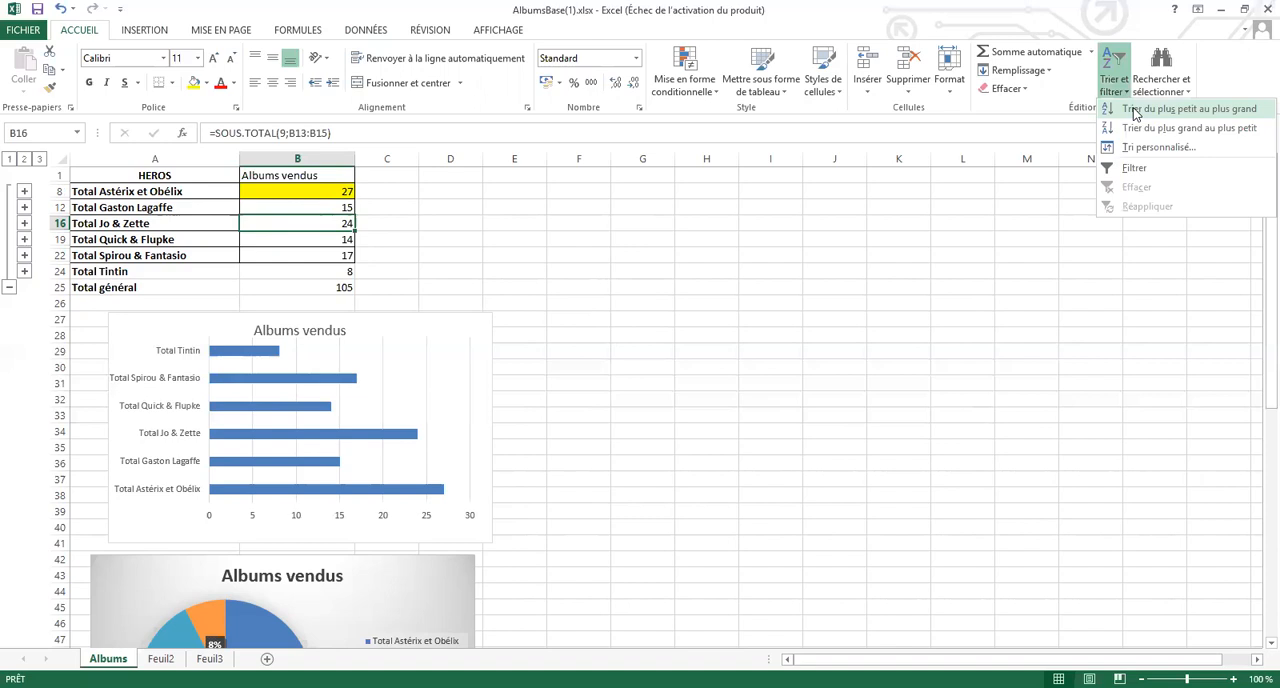
pyautogui.click(1136, 110)
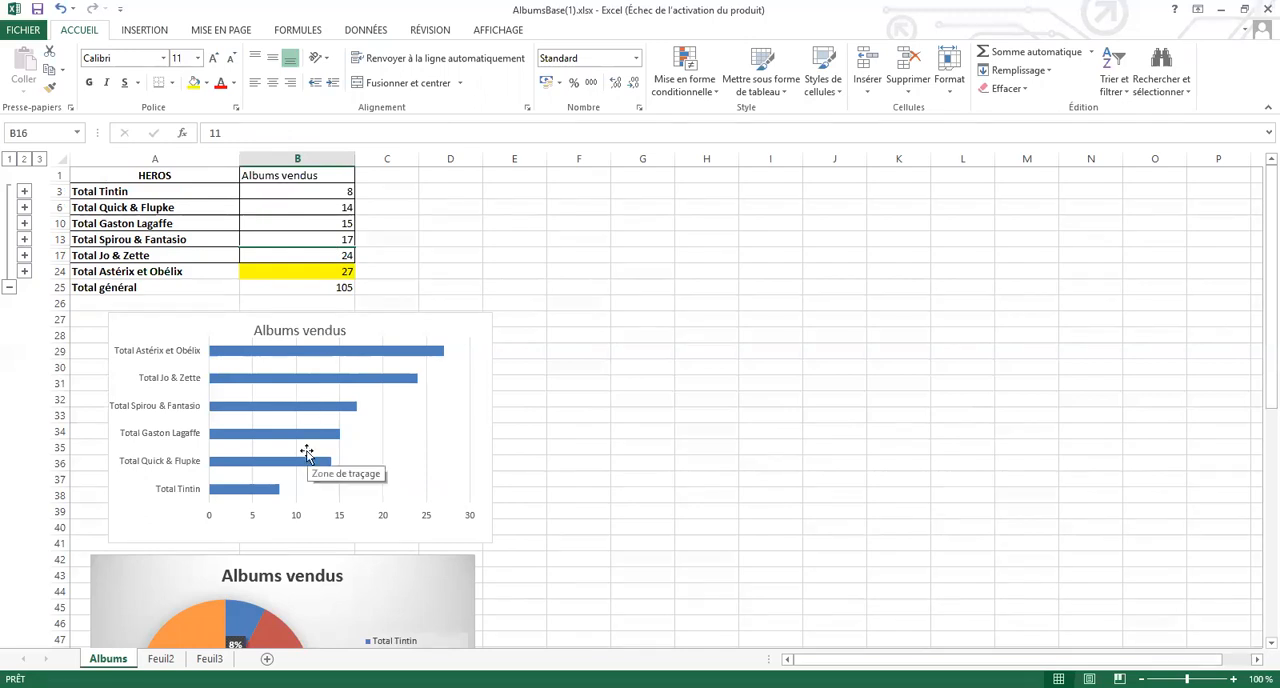
# Try sorting the hero subtotals by Albums vendus from largest to smallest, and return them to smallest-to-largest order
pyautogui.click(339, 194)
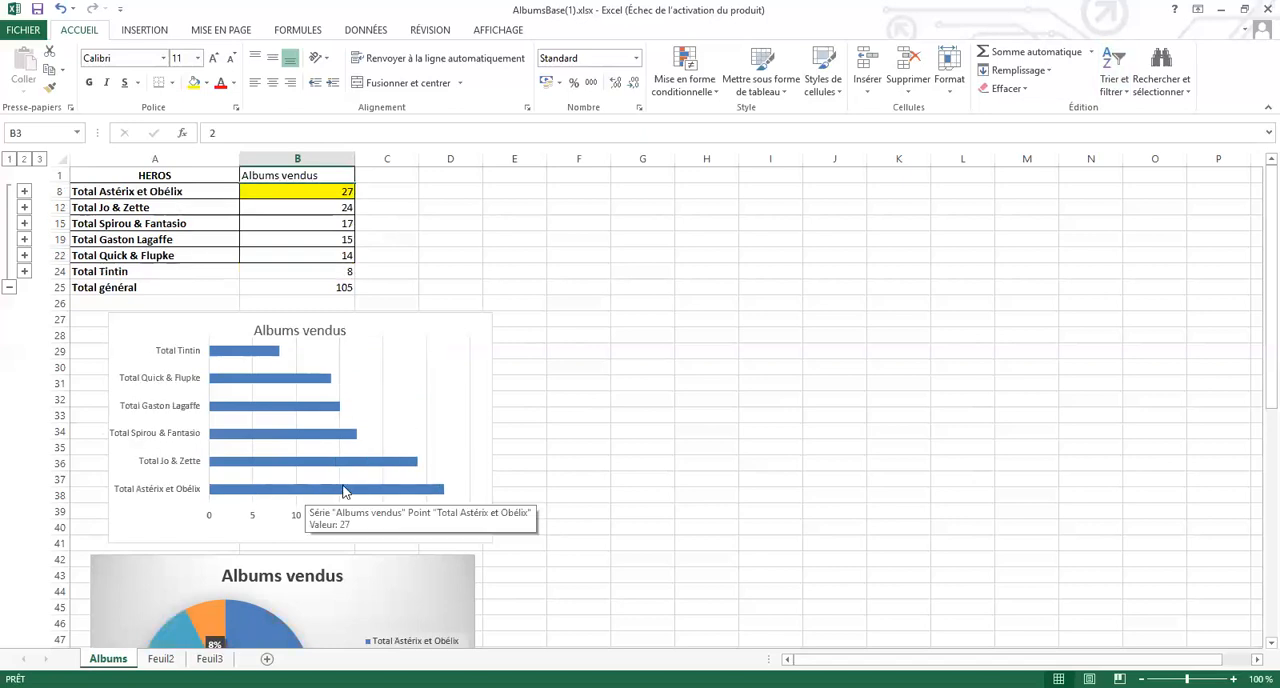
pyautogui.click(322, 208)
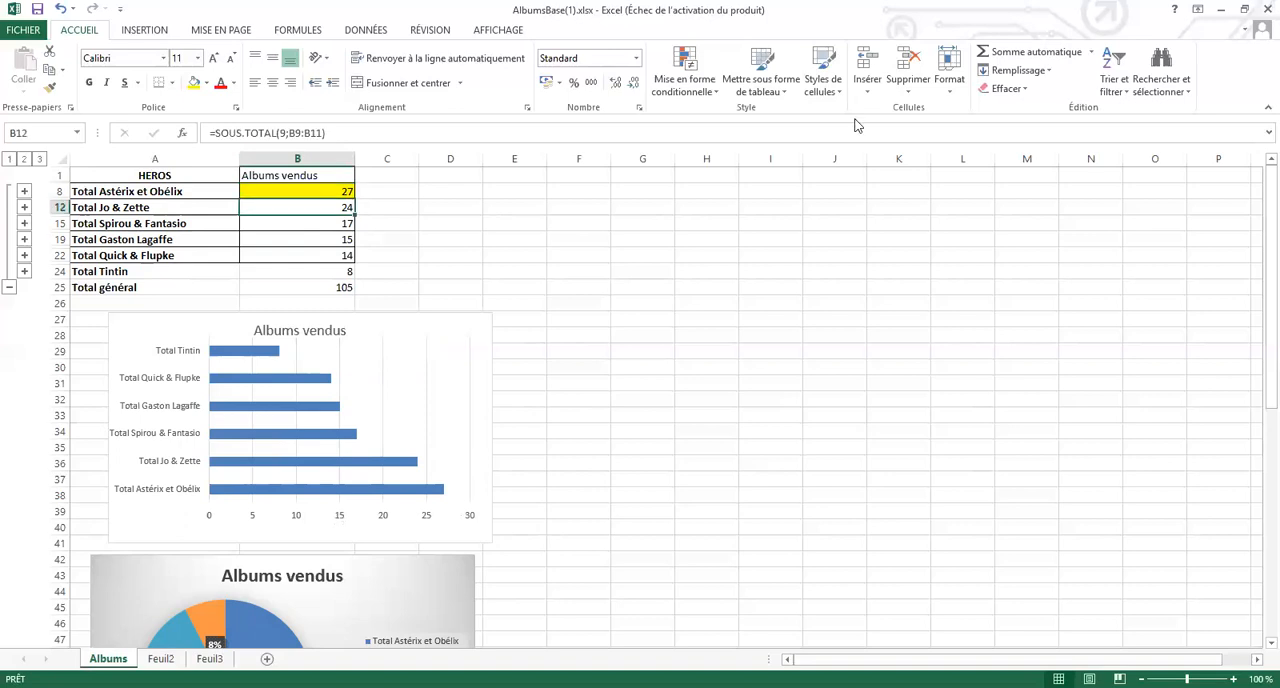
pyautogui.click(1114, 82)
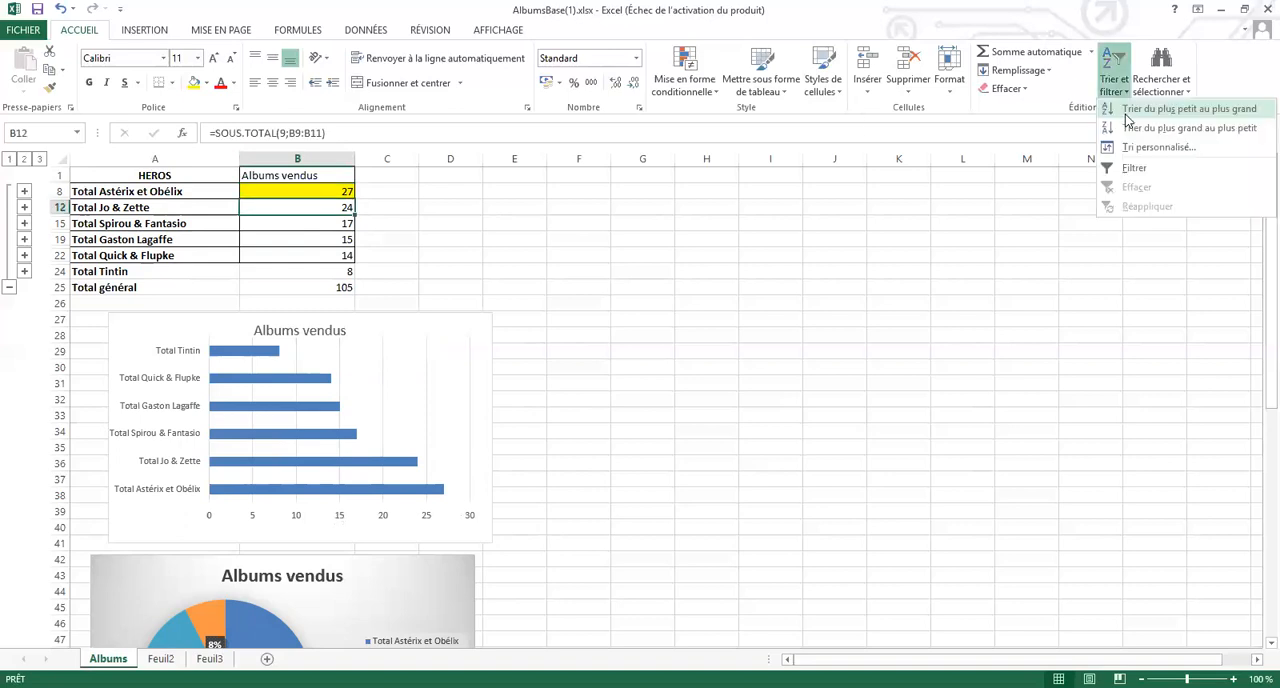
pyautogui.click(1128, 112)
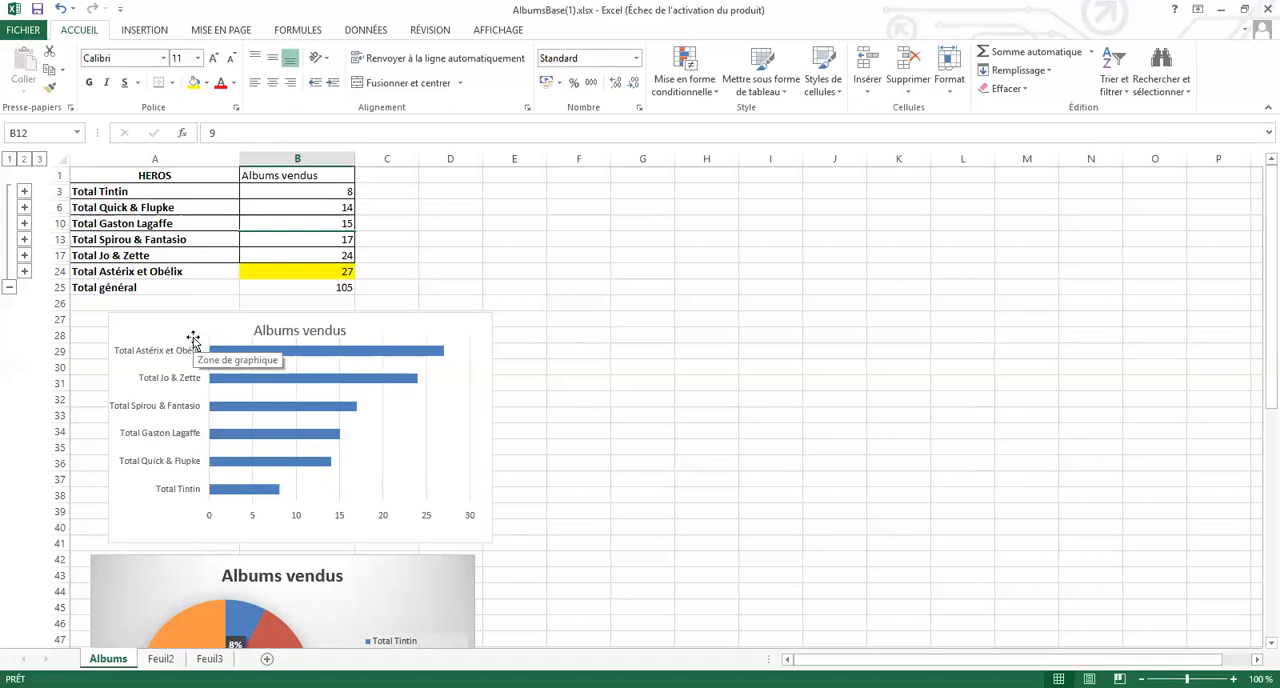
# Inspect the SOUS.TOTAL formulas behind the Gaston Lagaffe and Tintin totals
pyautogui.click(271, 221)
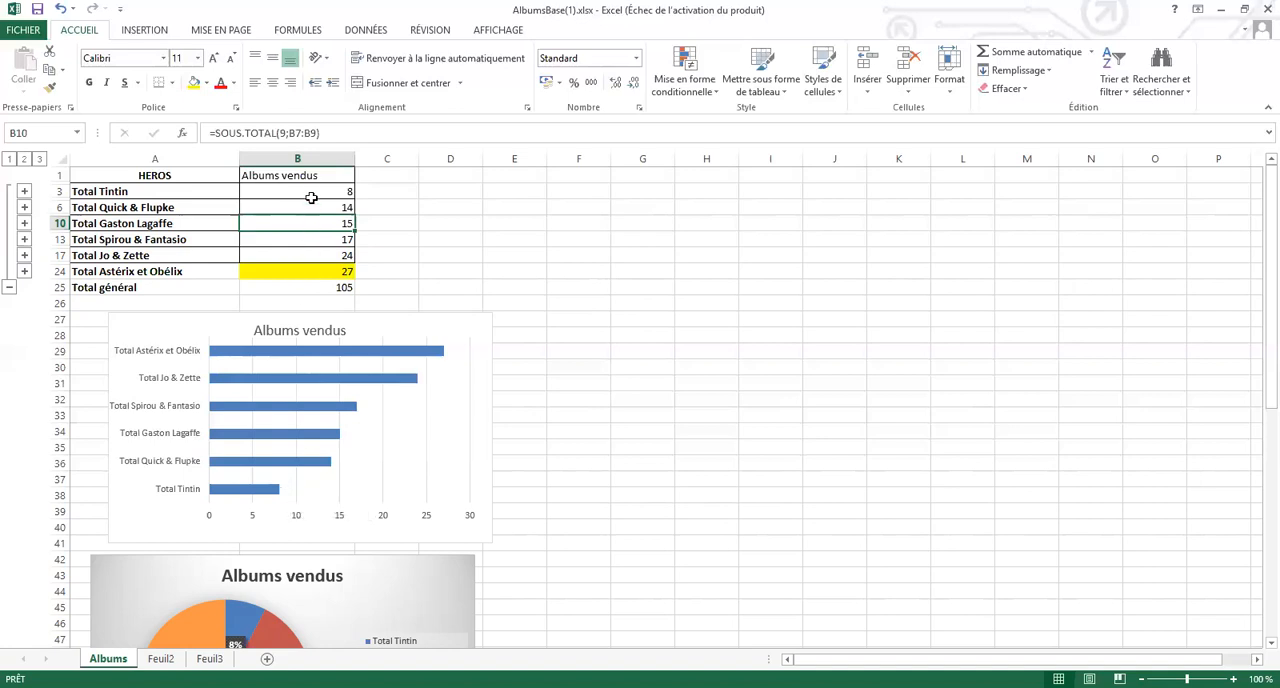
pyautogui.click(311, 190)
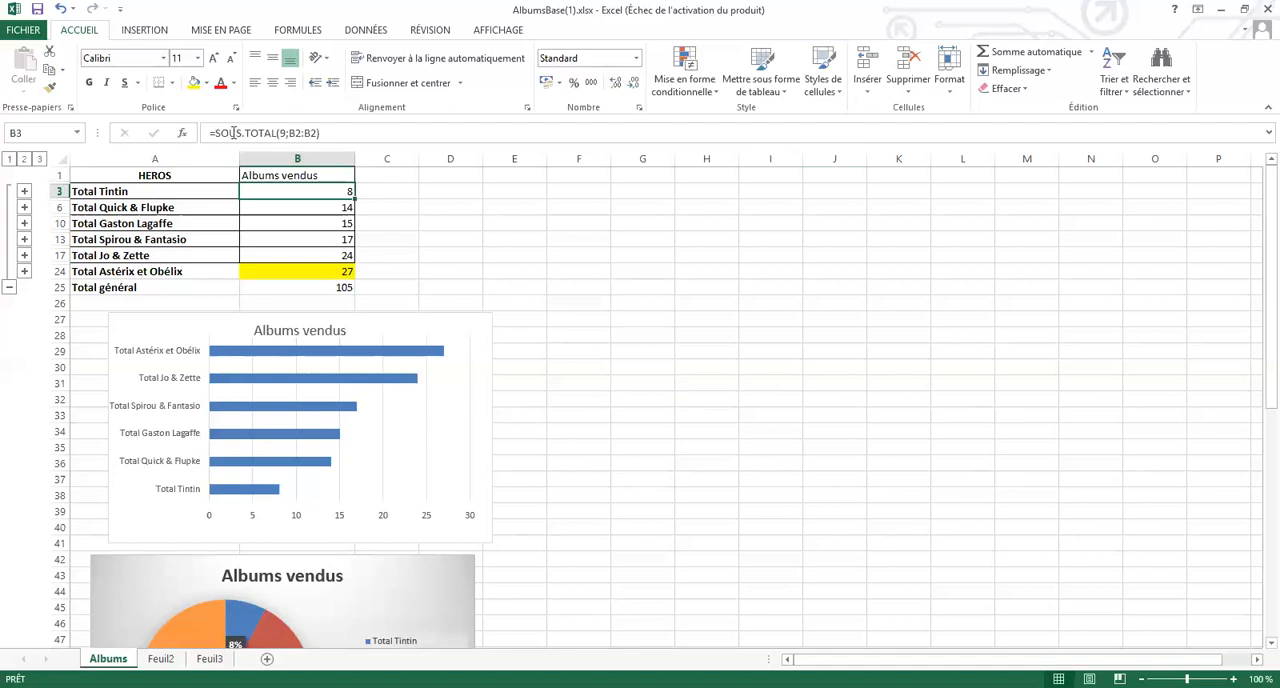
# Review the column, bar, line and pie chart types available for range A1:B24 without inserting any chart
pyautogui.moveTo(150, 175); pyautogui.dragTo(258, 266)
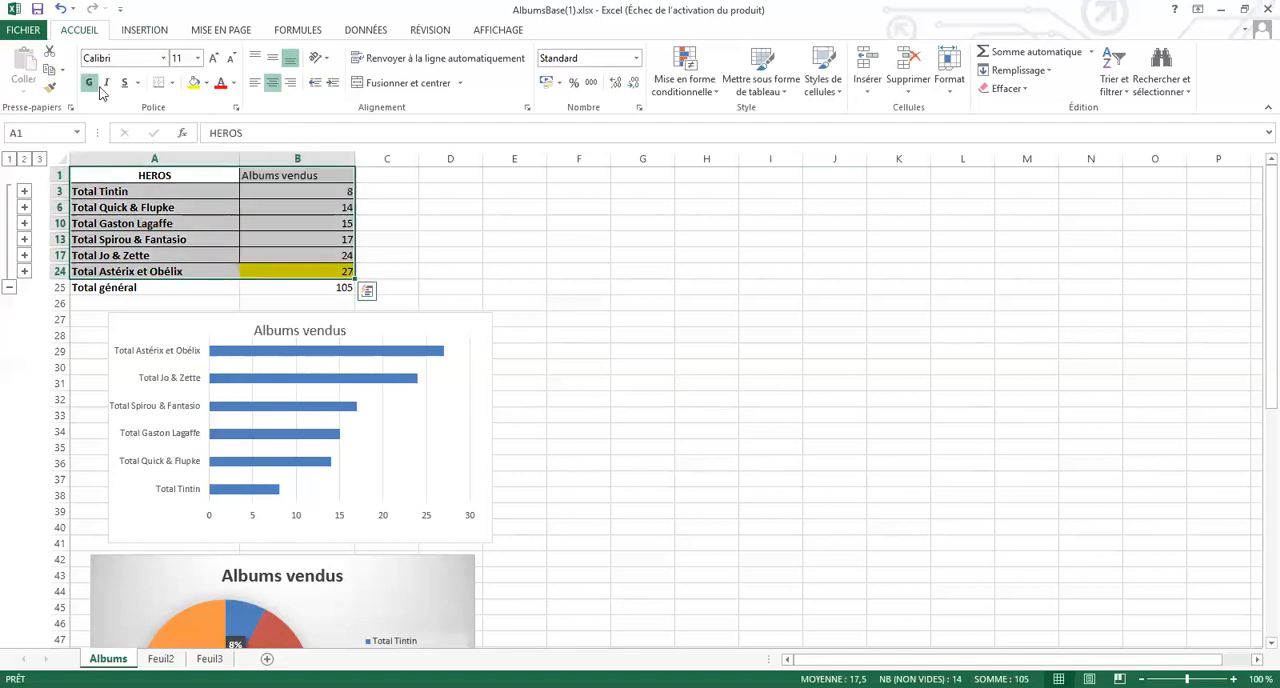
pyautogui.click(144, 31)
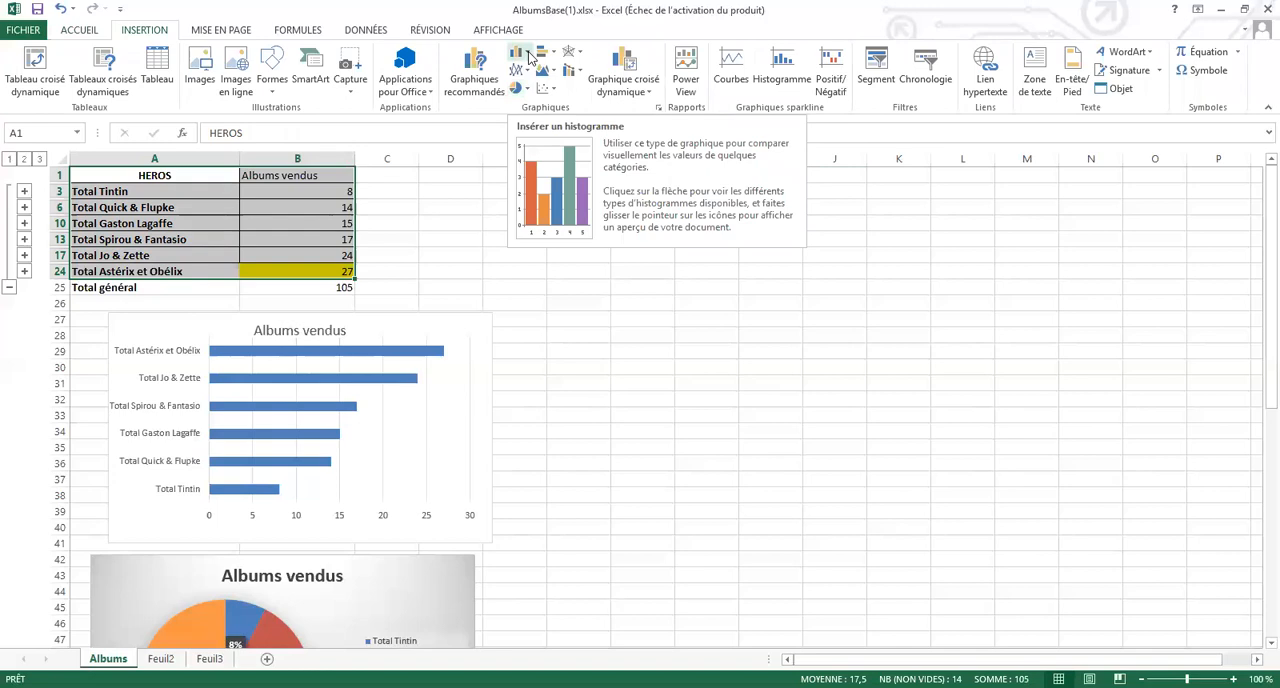
pyautogui.click(529, 57)
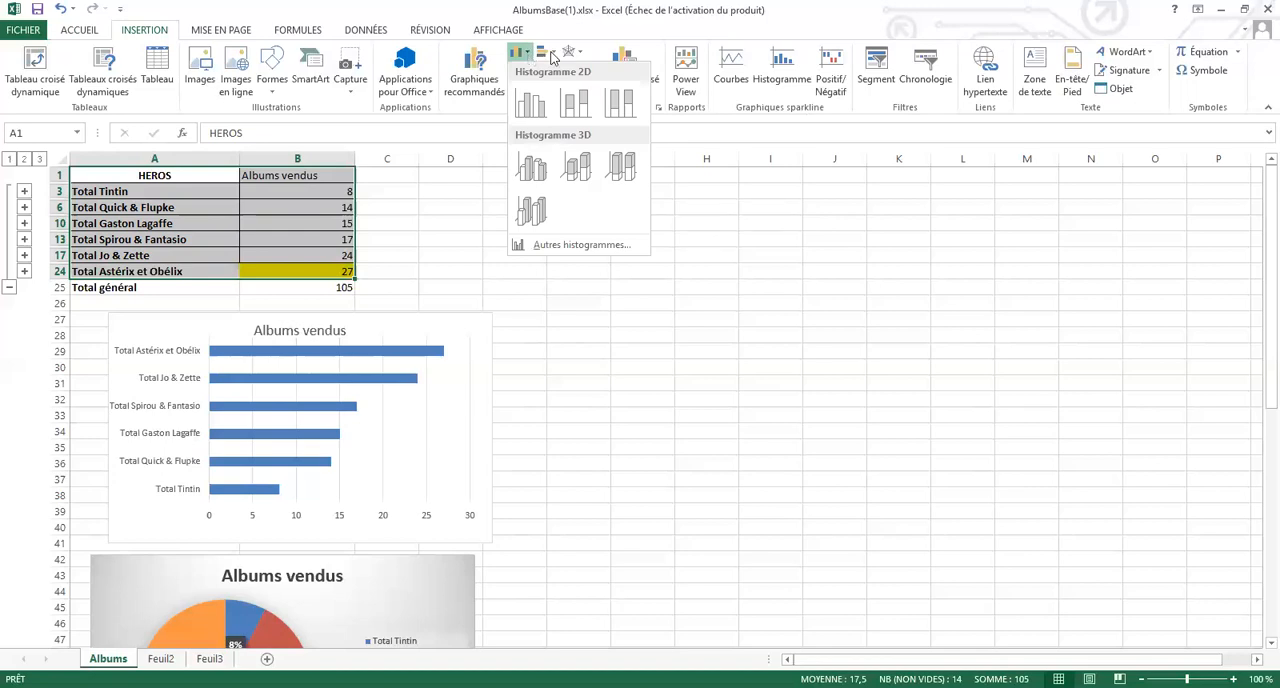
pyautogui.click(554, 53)
pyautogui.click(554, 56)
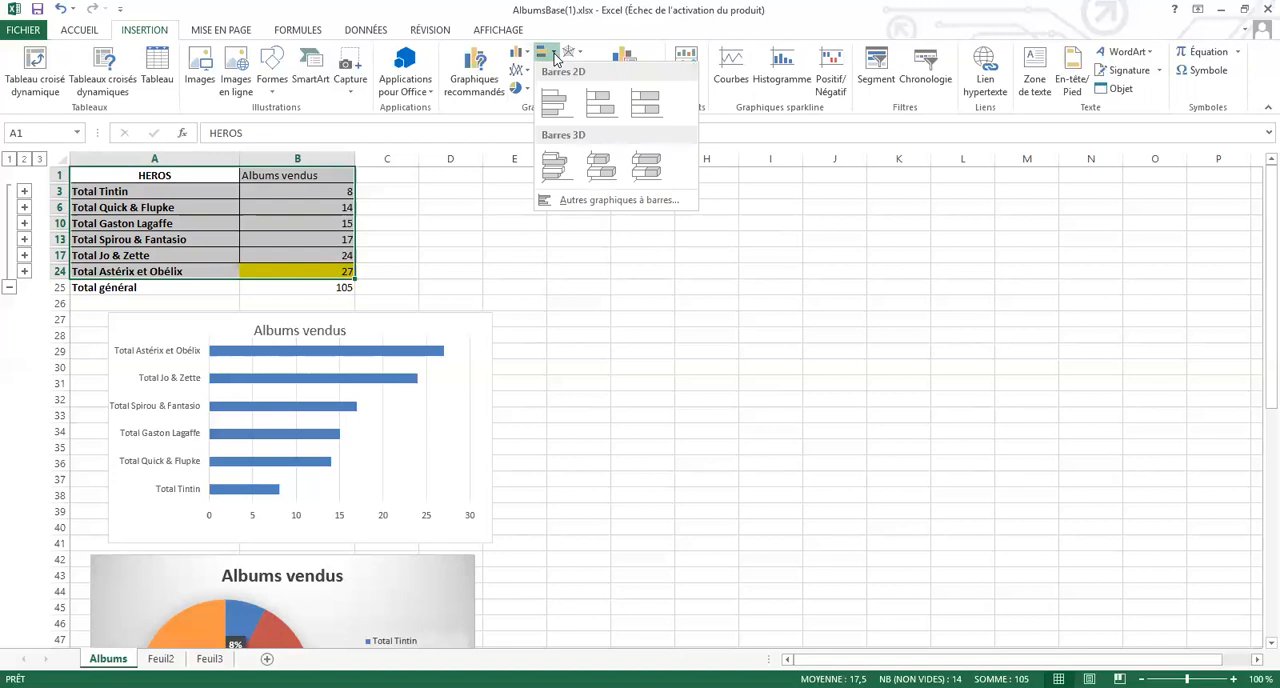
pyautogui.click(527, 75)
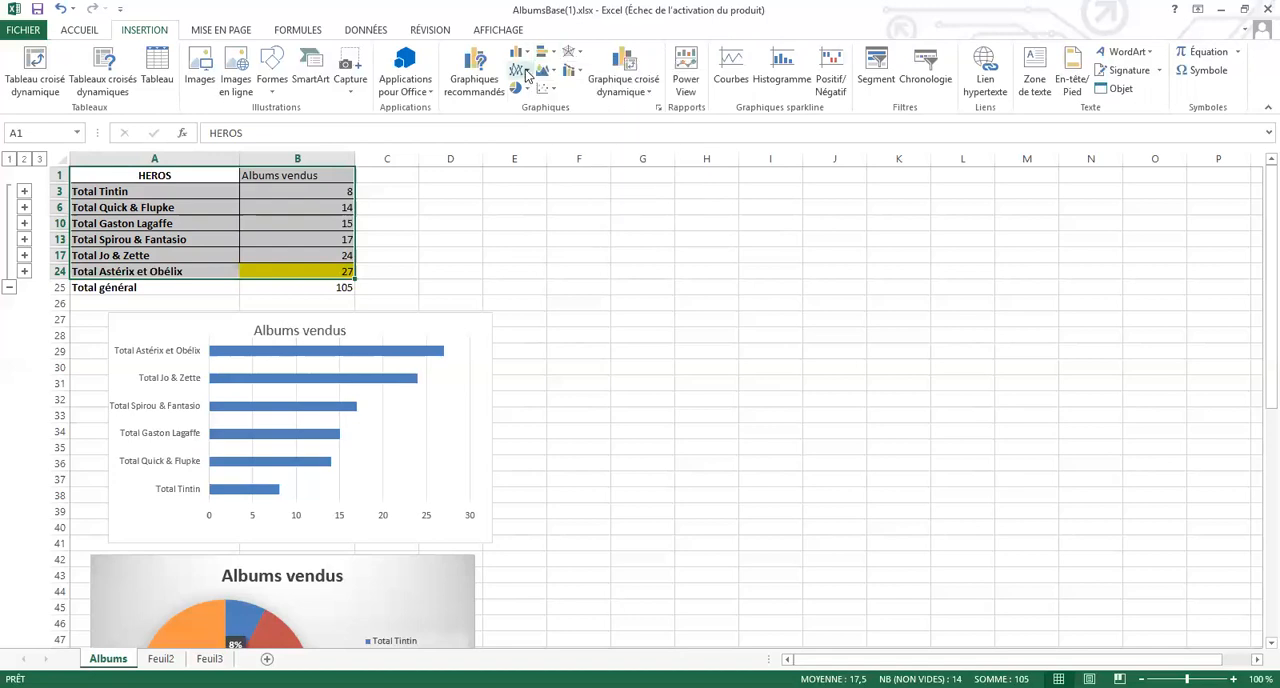
pyautogui.click(527, 73)
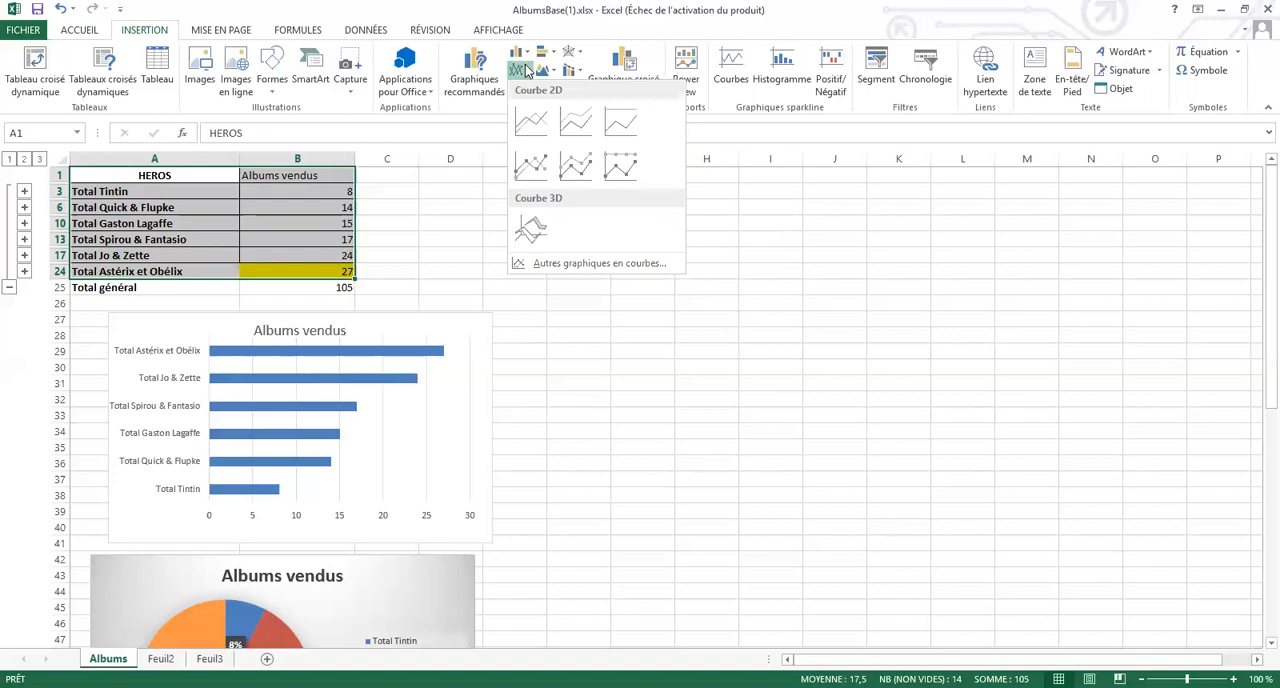
pyautogui.click(528, 71)
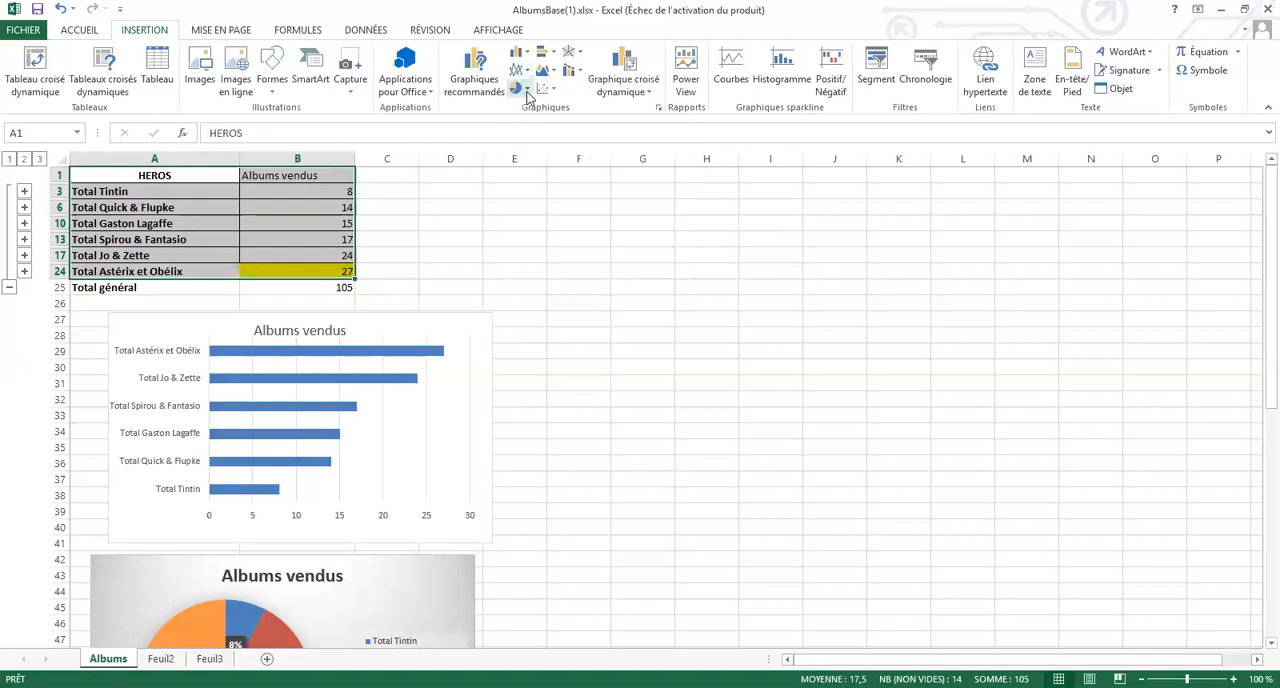
pyautogui.click(526, 89)
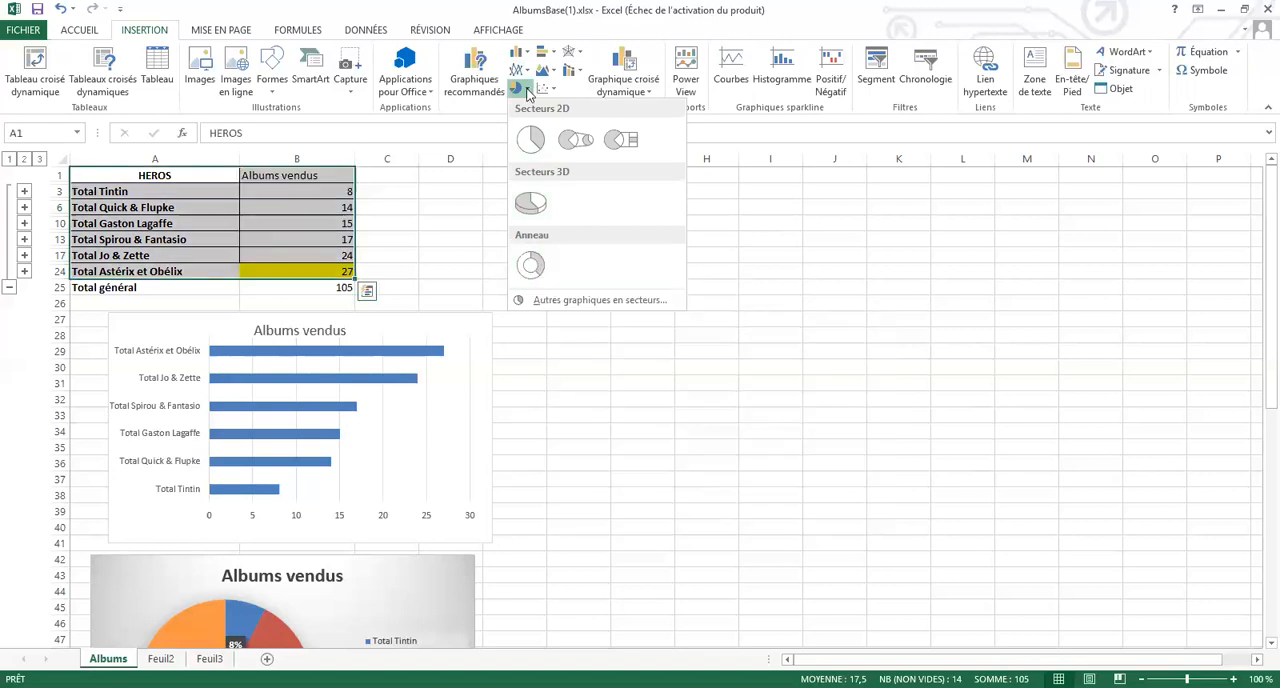
pyautogui.click(491, 336)
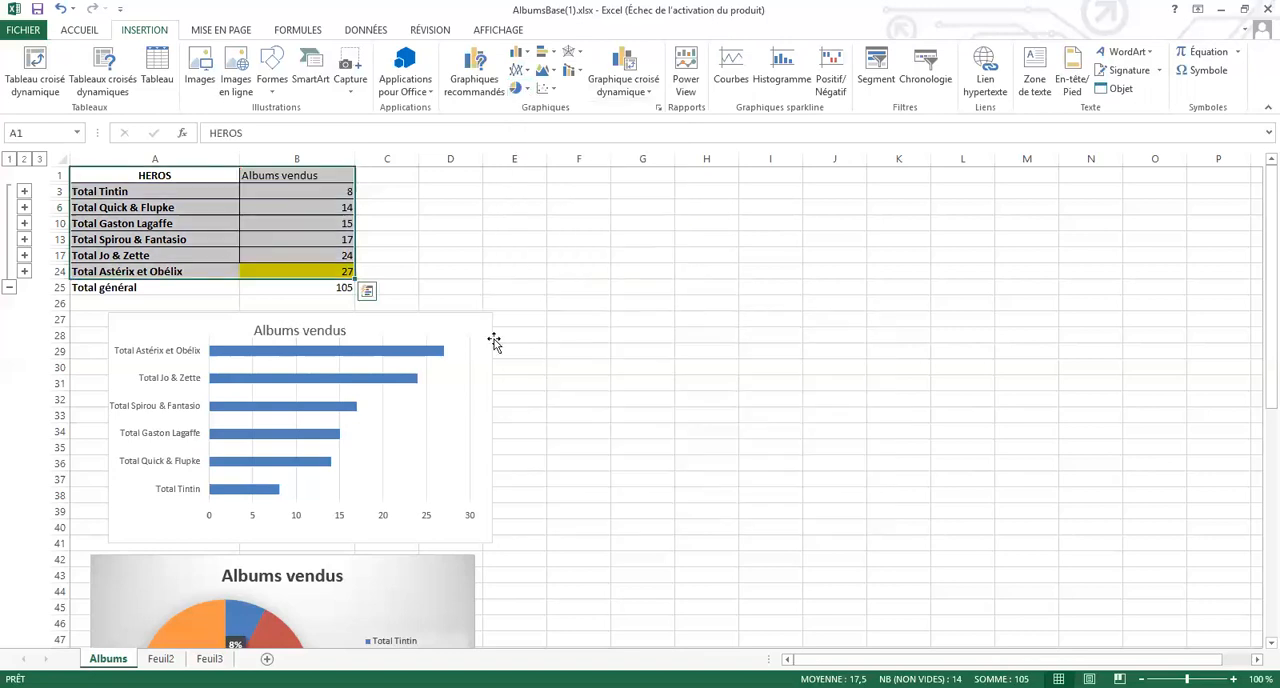
pyautogui.click(463, 281)
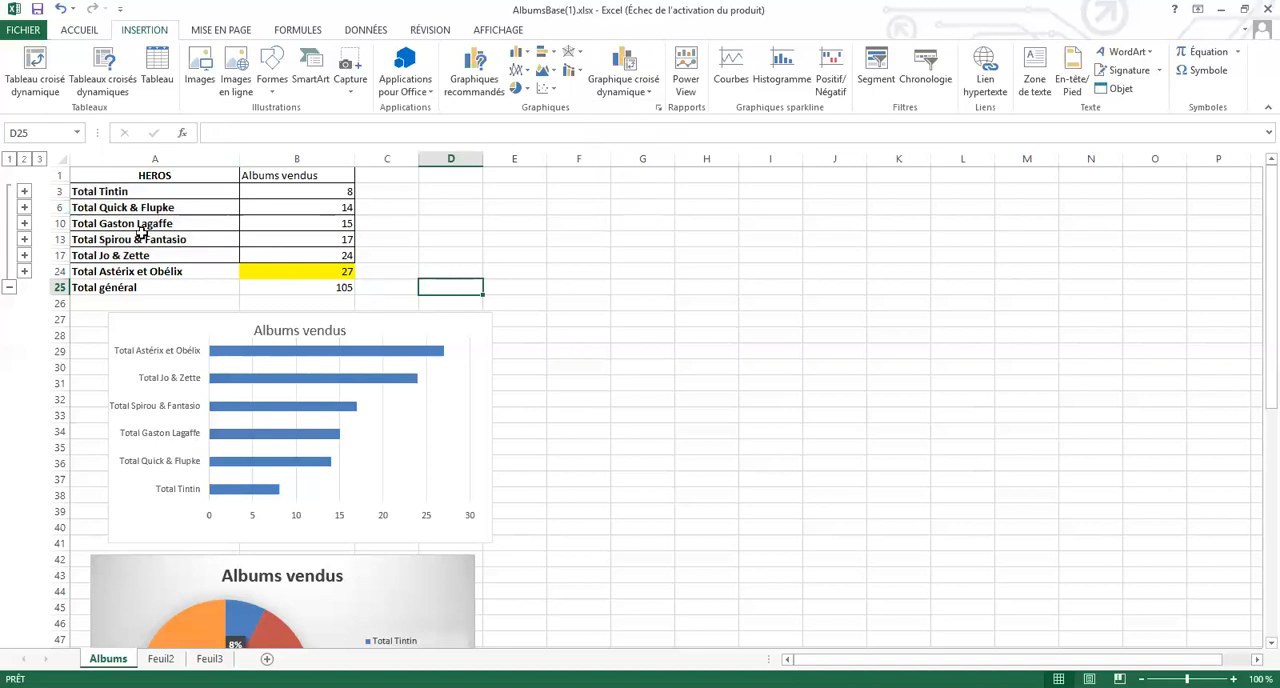
# Move the bar chart from the Albums sheet to the Feuil2 sheet
pyautogui.click(171, 327)
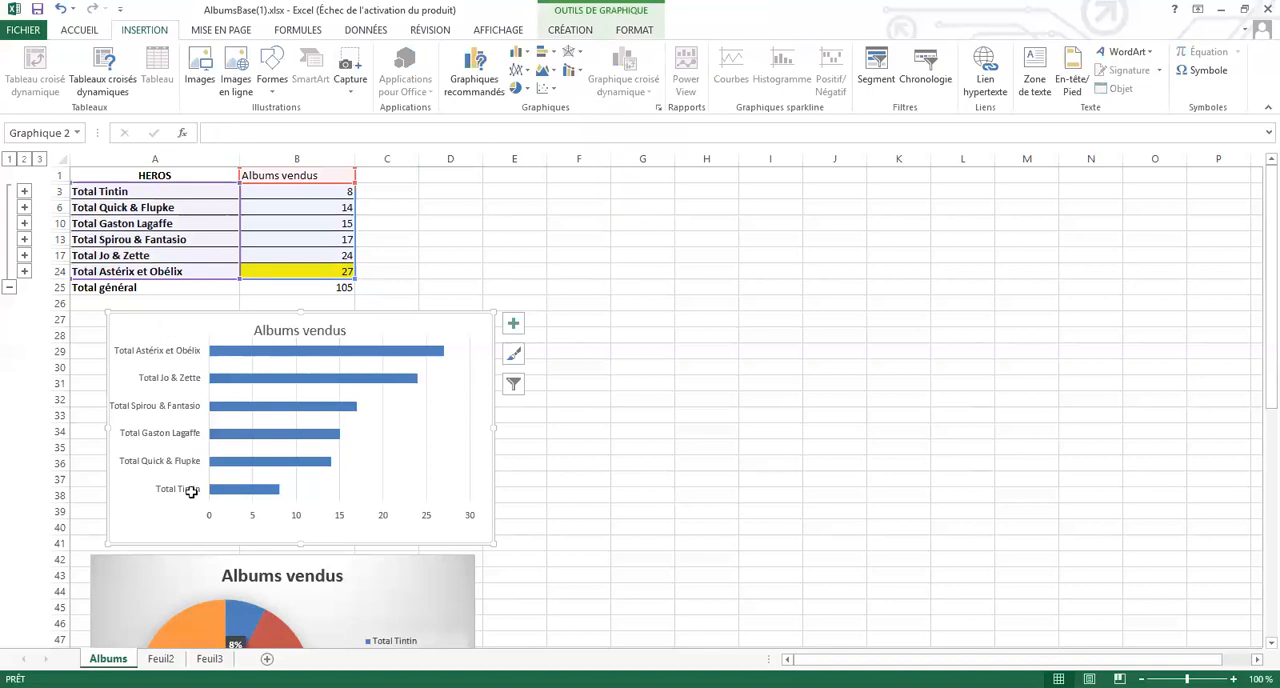
pyautogui.press('Delete')
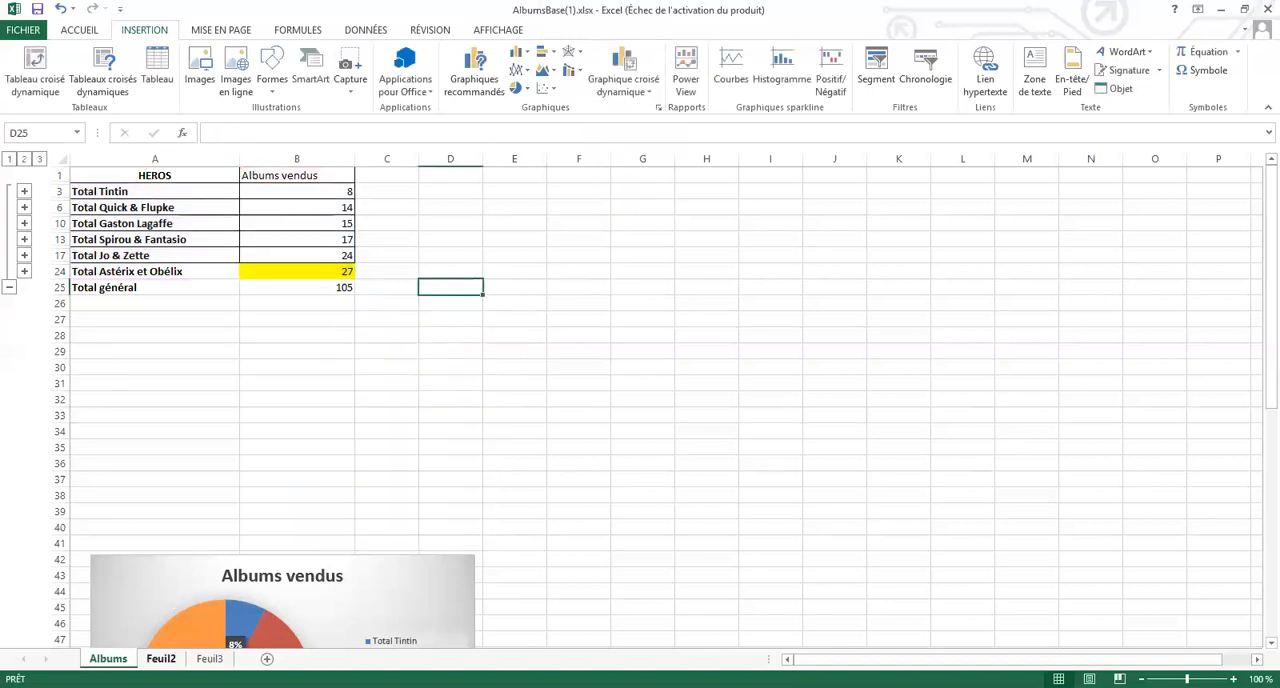
pyautogui.hotkey('ctrl', 'pagedown')
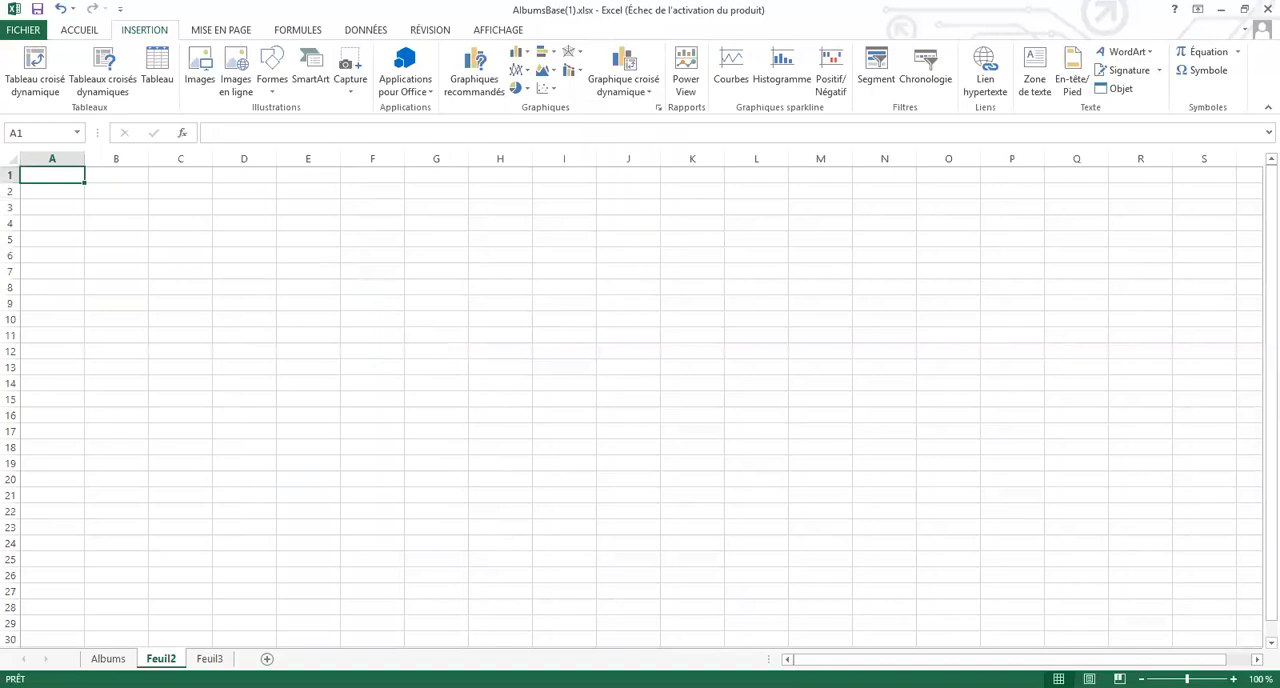
pyautogui.hotkey('ctrl', 'v')
# Move the pie chart from the Albums sheet to Feuil2, below the bar chart
pyautogui.hotkey('ctrl', 'pageup')
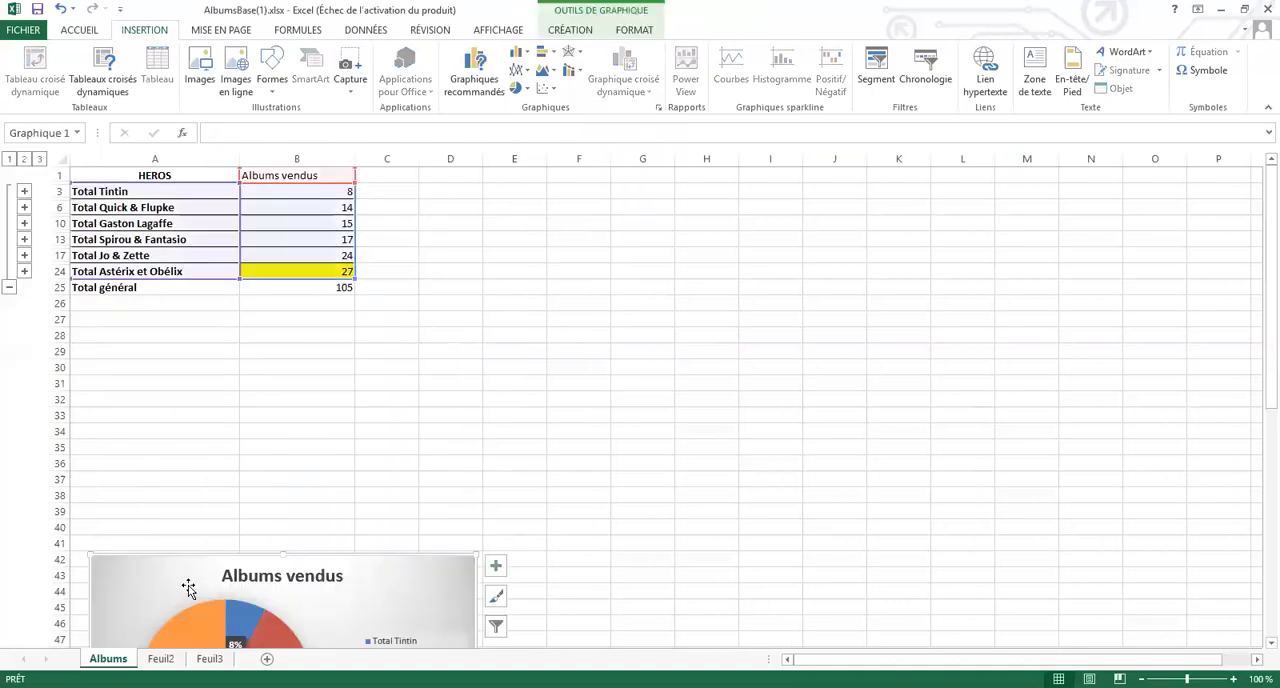
pyautogui.press('Delete')
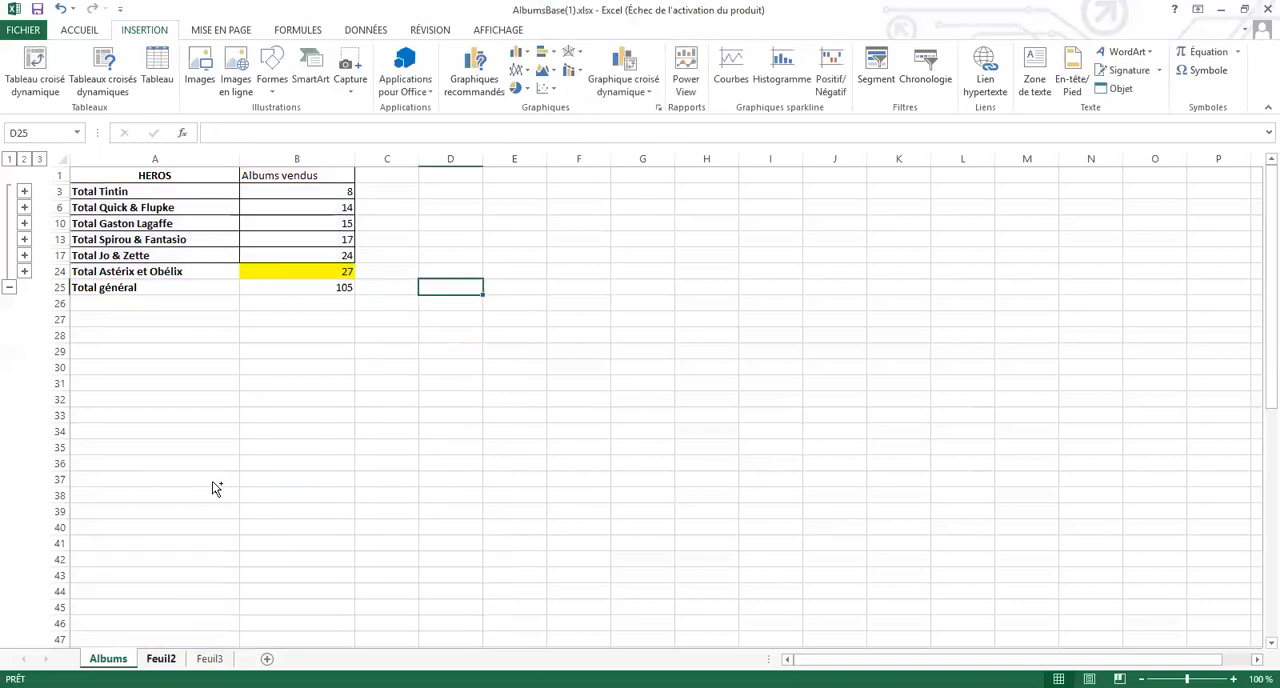
pyautogui.hotkey('ctrl', 'pagedown')
pyautogui.hotkey('ctrl', 'v')
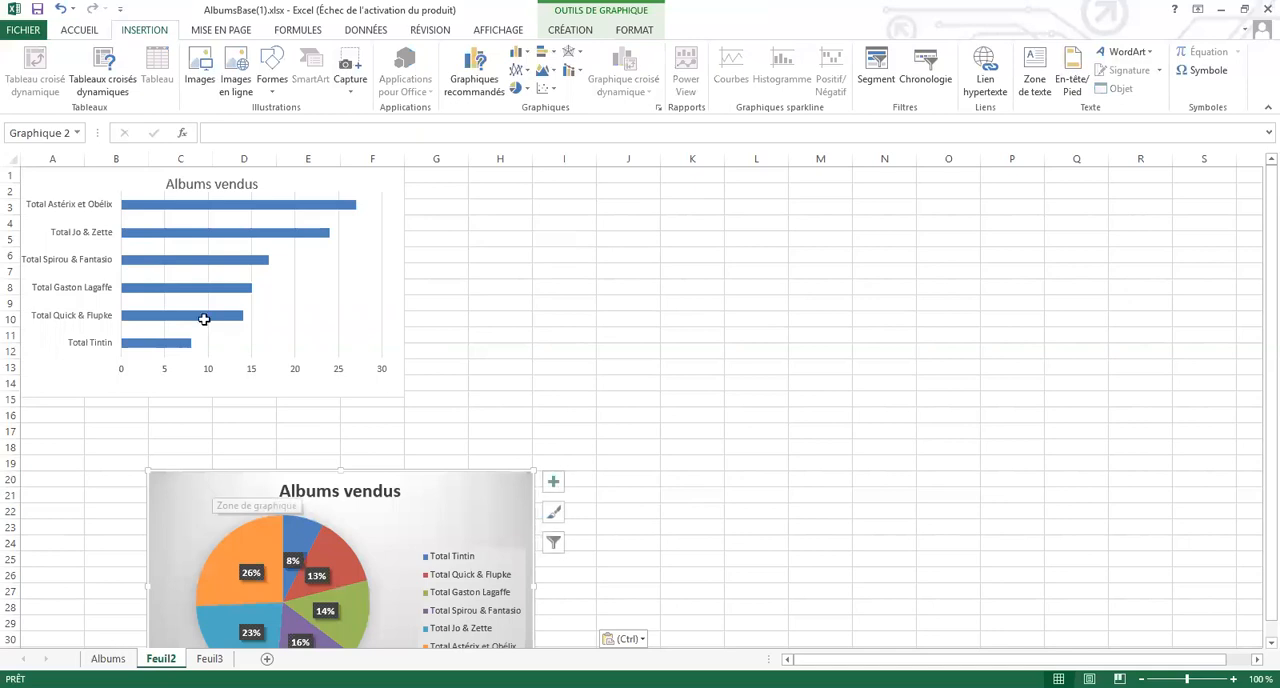
# Copy the collapsed summary table A1:B25 on the Albums sheet to F1 and widen columns F and G
pyautogui.hotkey('ctrl', 'pageup')
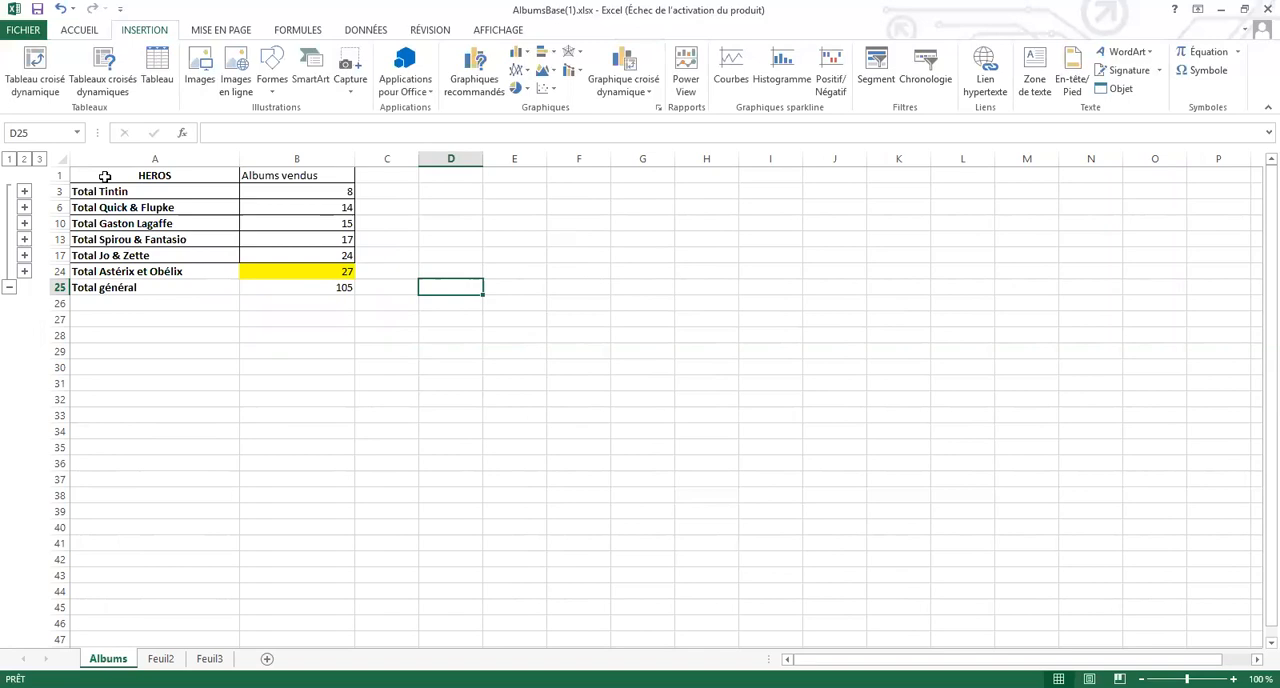
pyautogui.click(230, 206)
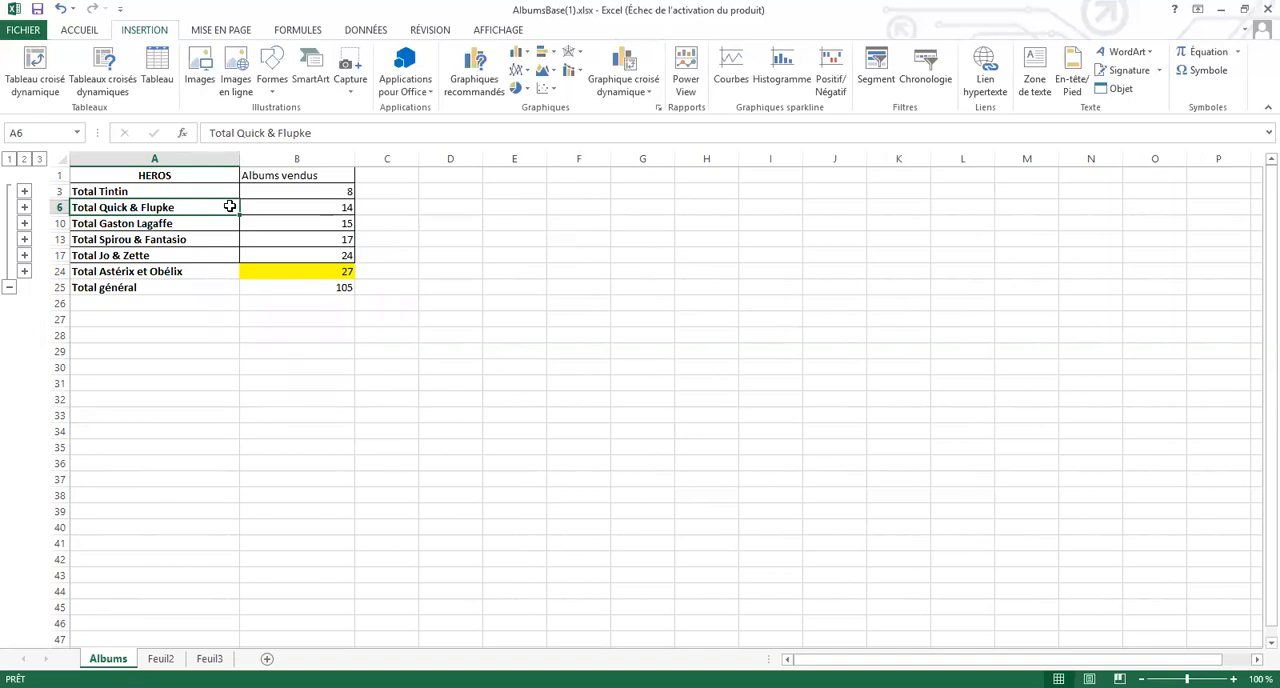
pyautogui.moveTo(155, 174); pyautogui.dragTo(298, 283)
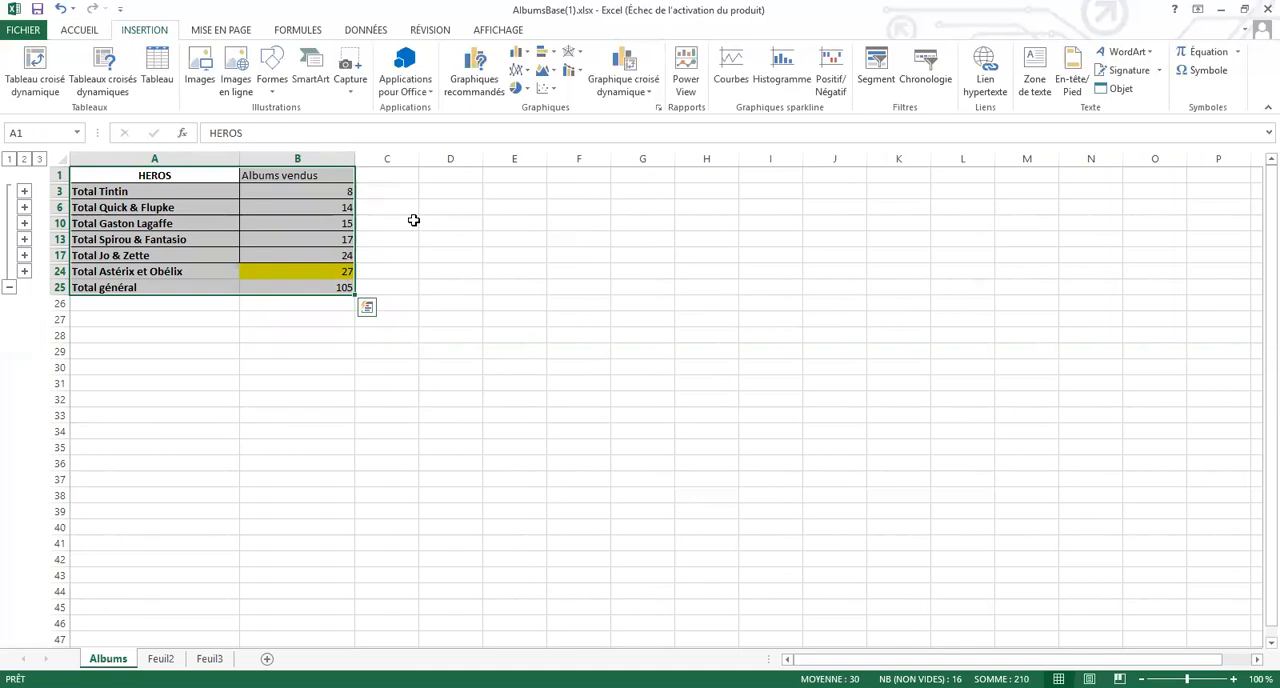
pyautogui.click(103, 74)
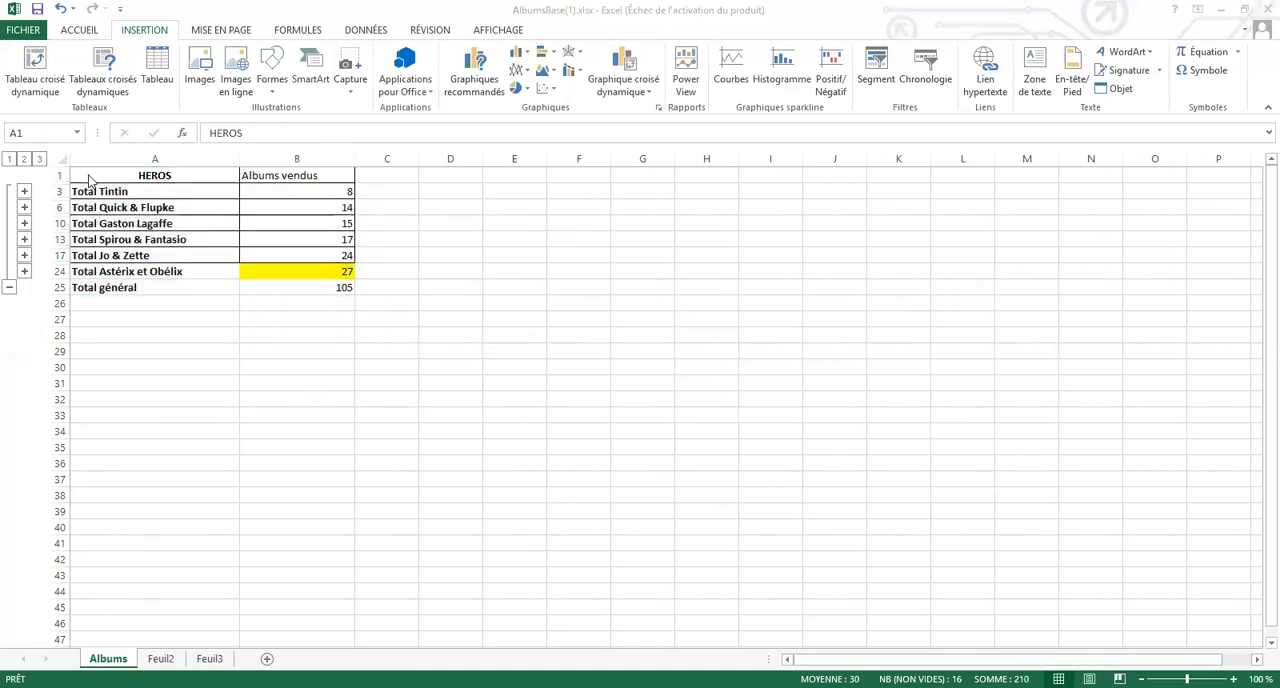
pyautogui.click(88, 175)
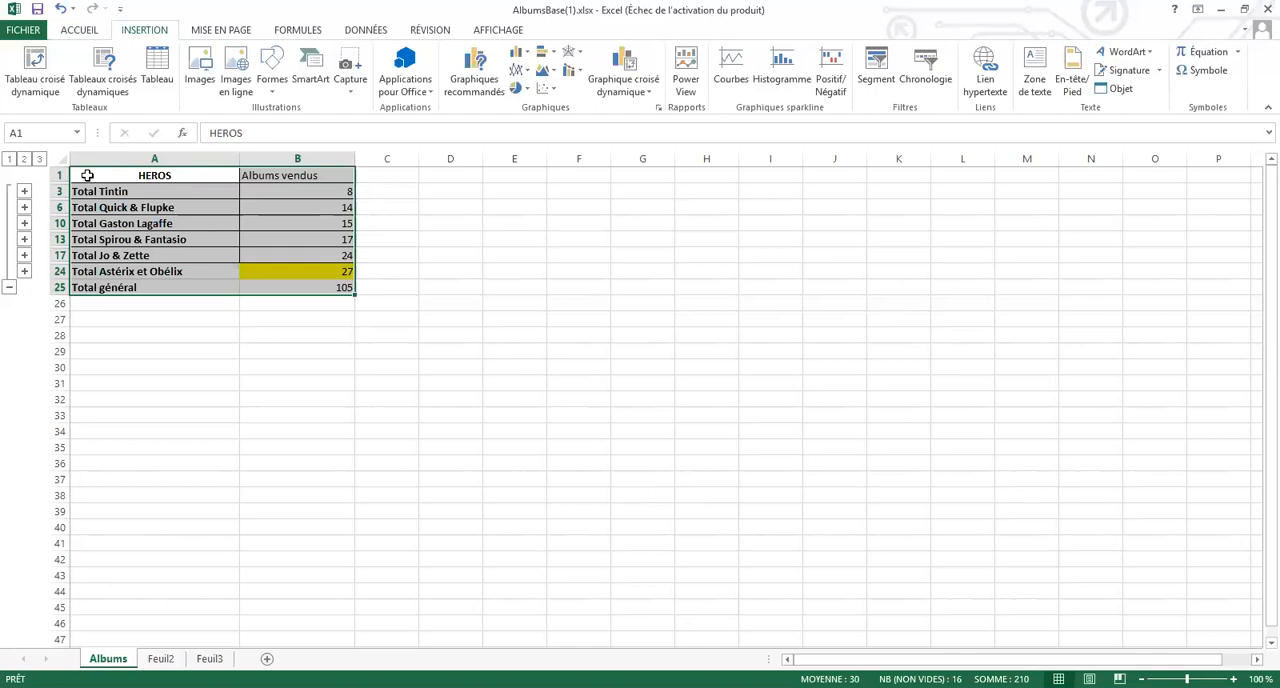
pyautogui.hotkey('ctrl', 'q')
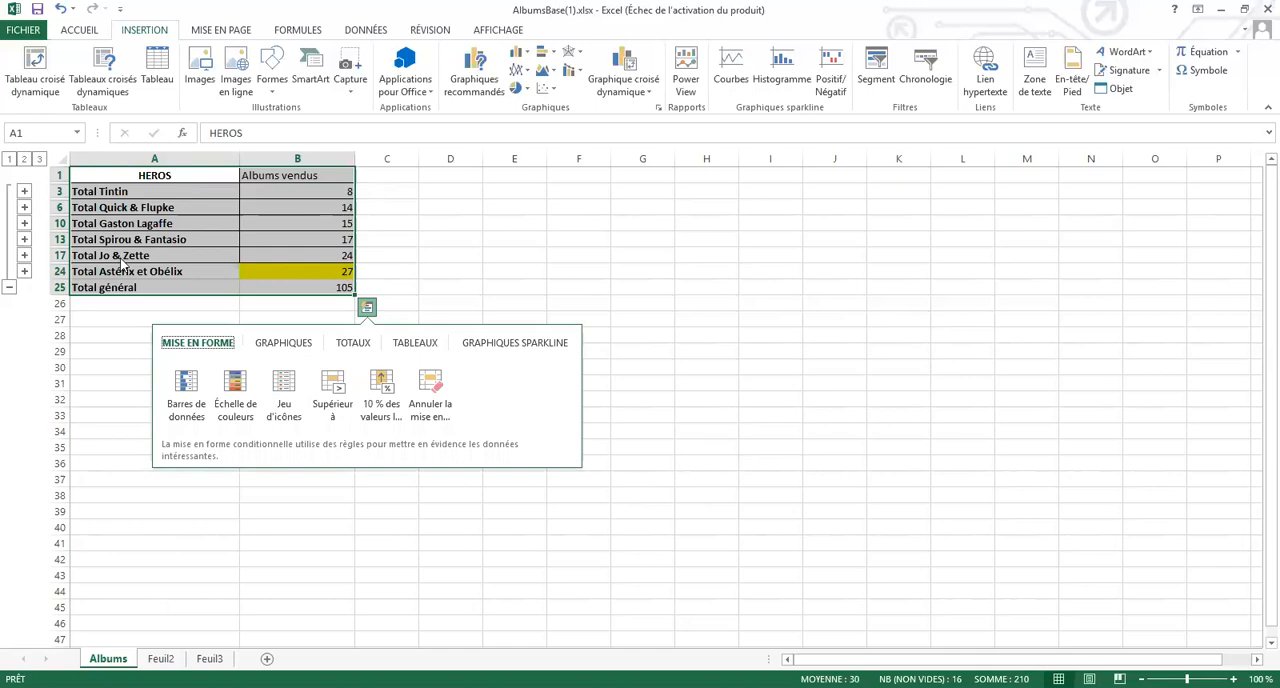
pyautogui.rightClick(89, 177)
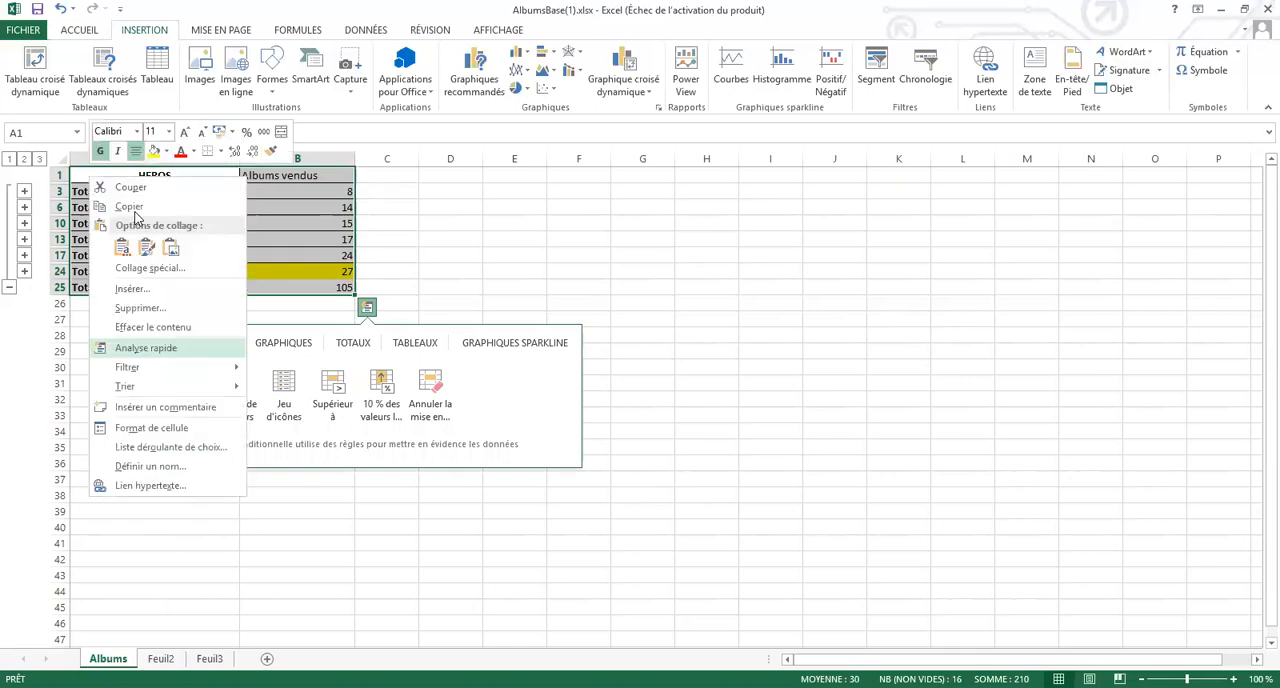
pyautogui.hotkey('ctrl', 'c')
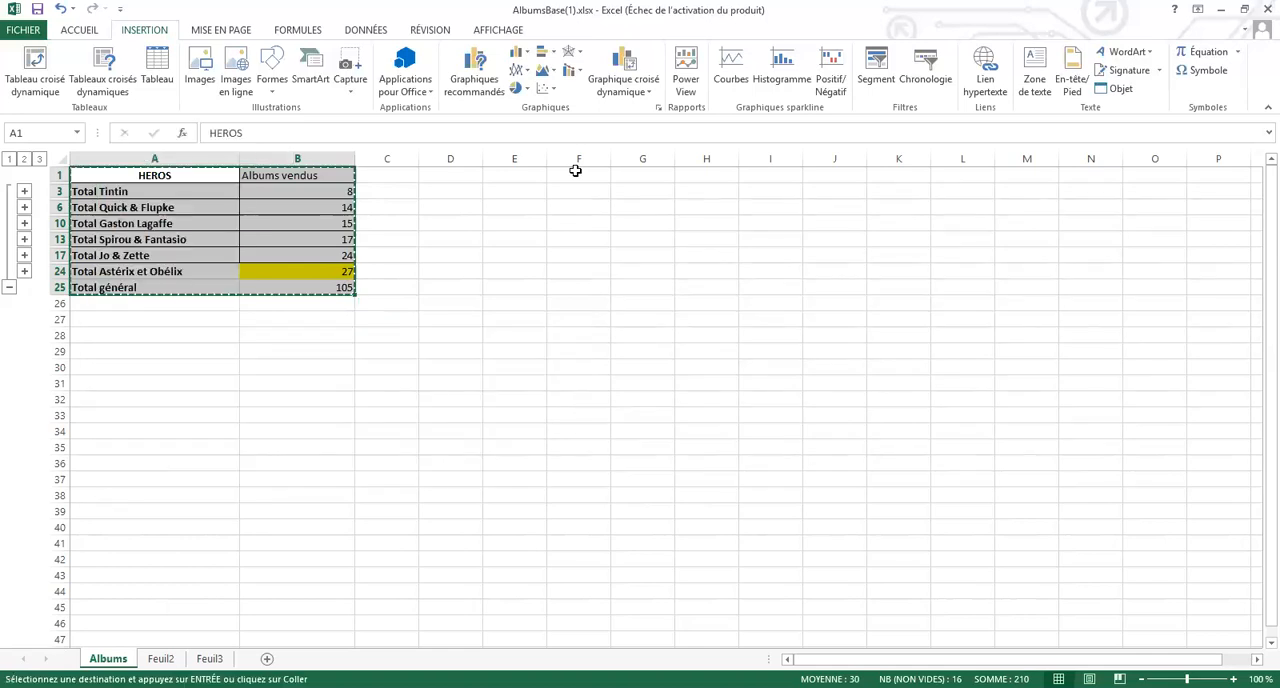
pyautogui.click(575, 171)
pyautogui.hotkey('ctrl', 'v')
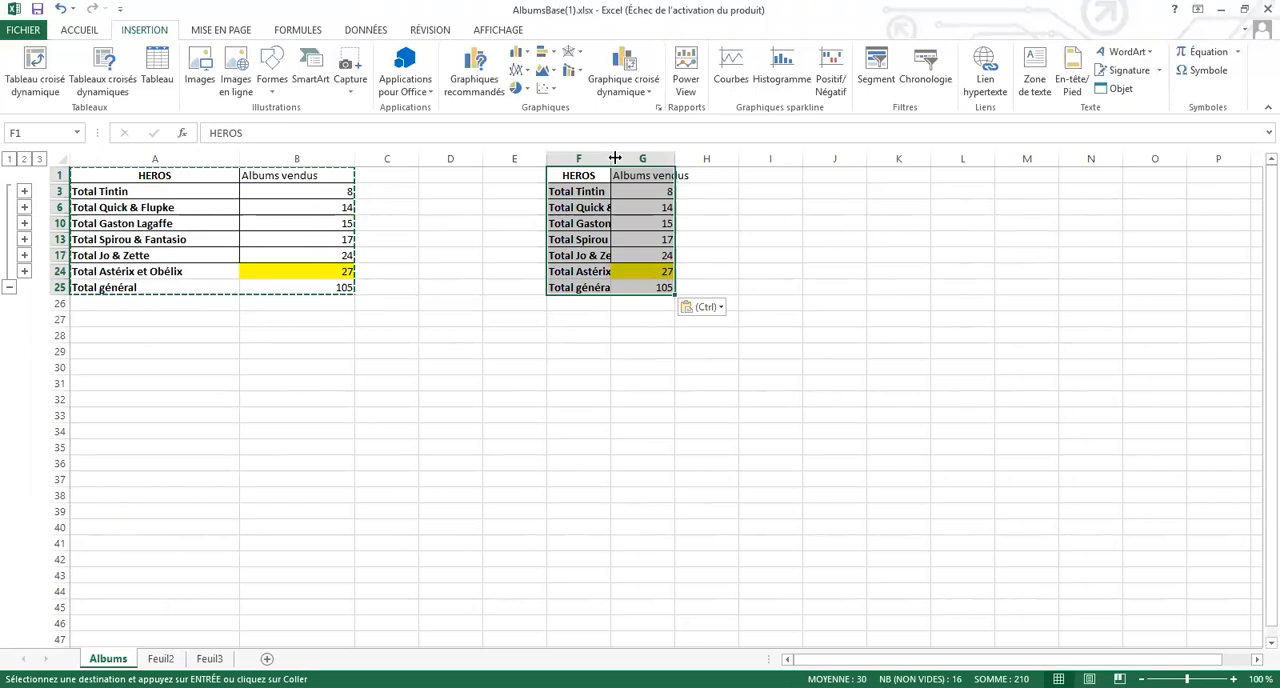
pyautogui.moveTo(608, 157); pyautogui.dragTo(709, 157)
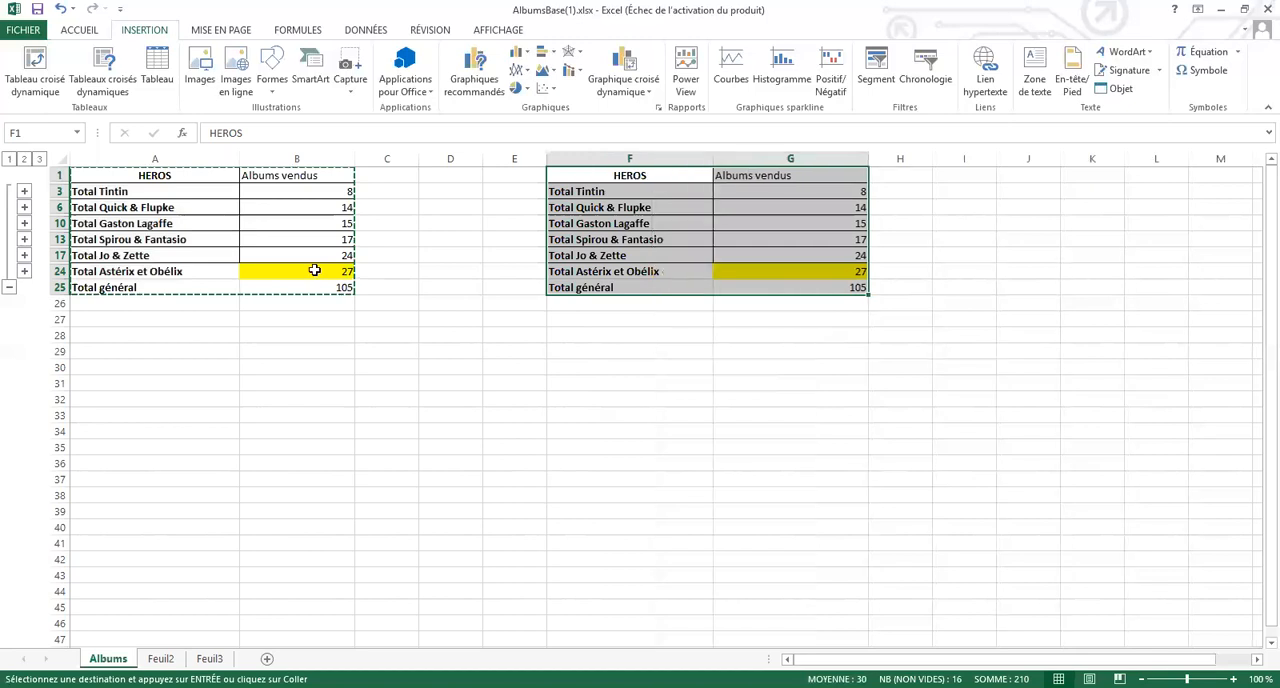
# Collapse the Albums outline to the grand total level, try pasting a copy of A1:B25 at F28, and undo the paste
pyautogui.click(10, 160)
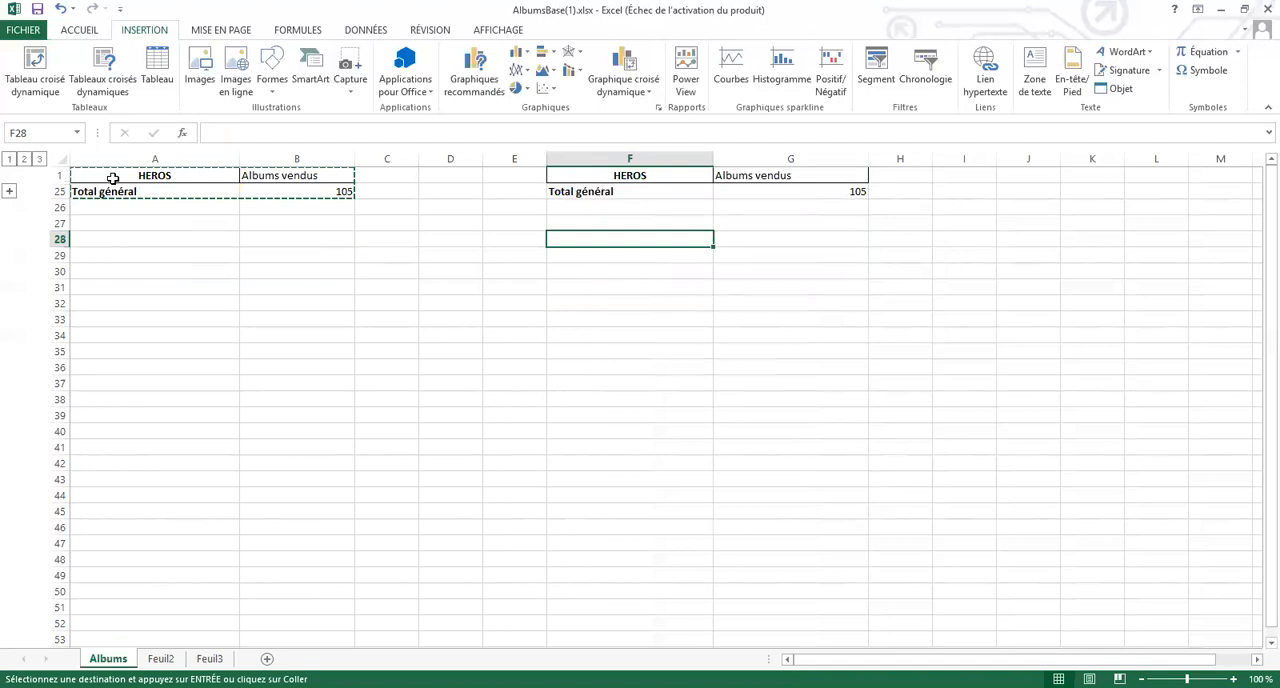
pyautogui.moveTo(200, 181); pyautogui.dragTo(284, 206)
pyautogui.moveTo(146, 178); pyautogui.dragTo(286, 187)
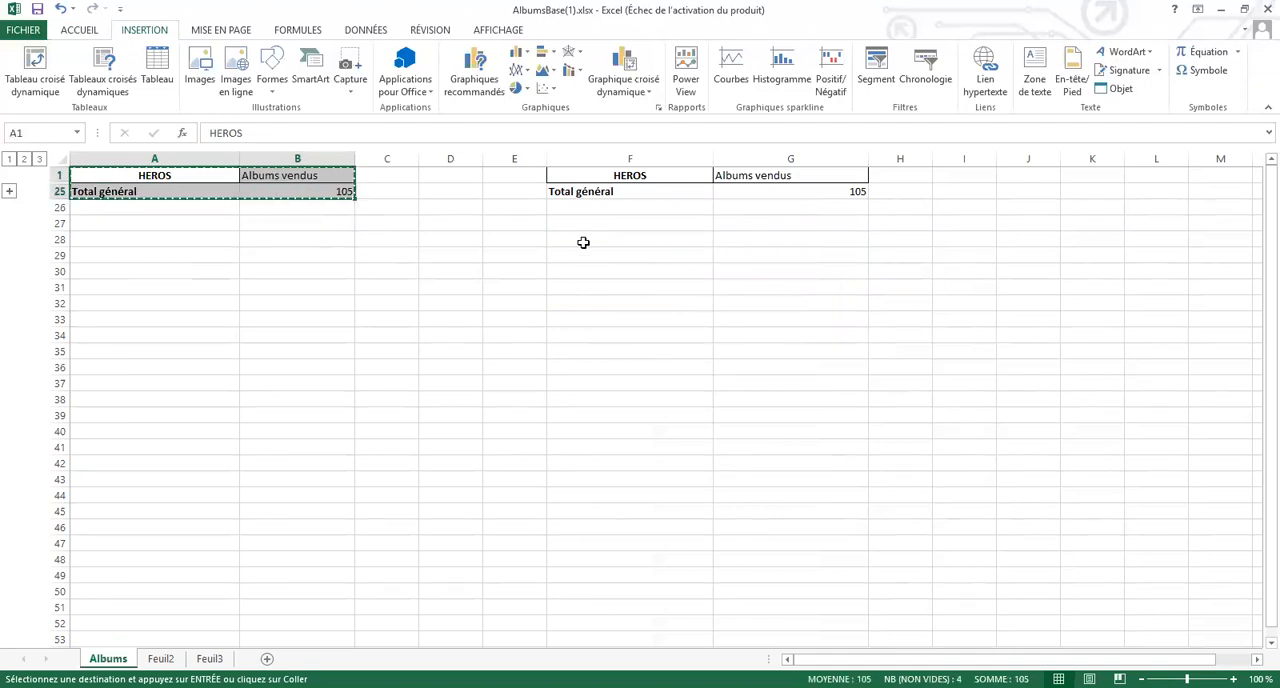
pyautogui.click(583, 242)
pyautogui.hotkey('ctrl', 'v')
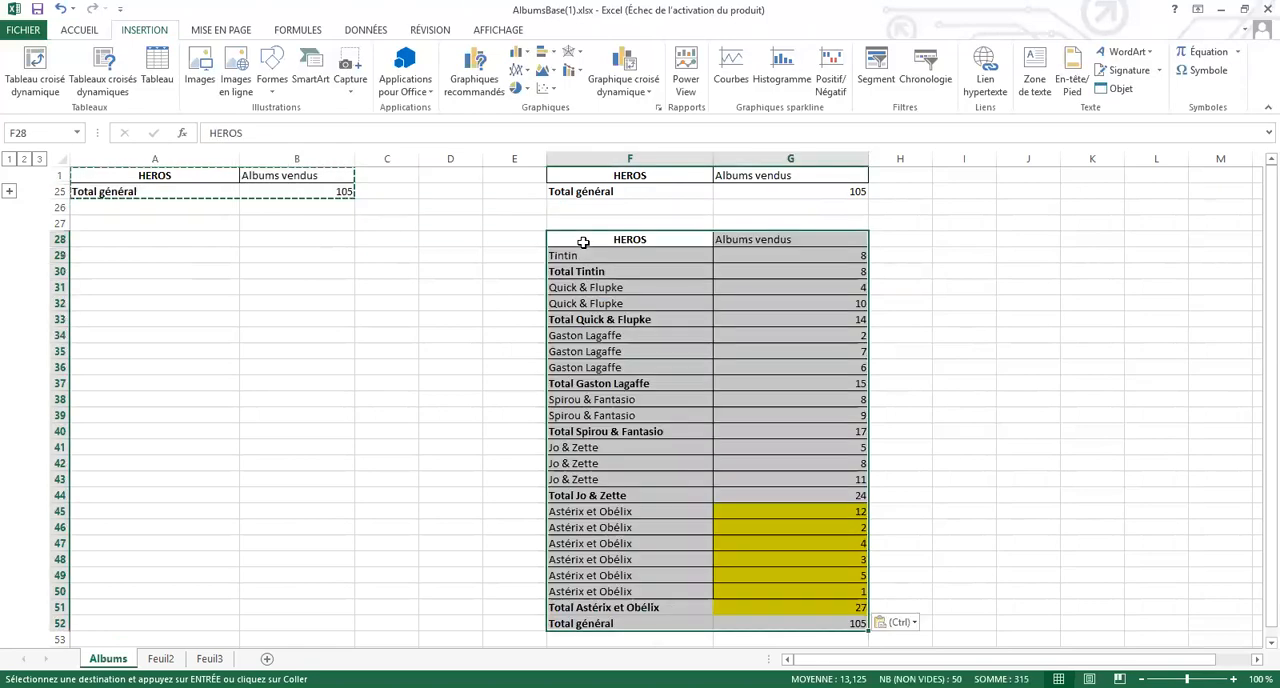
pyautogui.hotkey('ctrl', 'z')
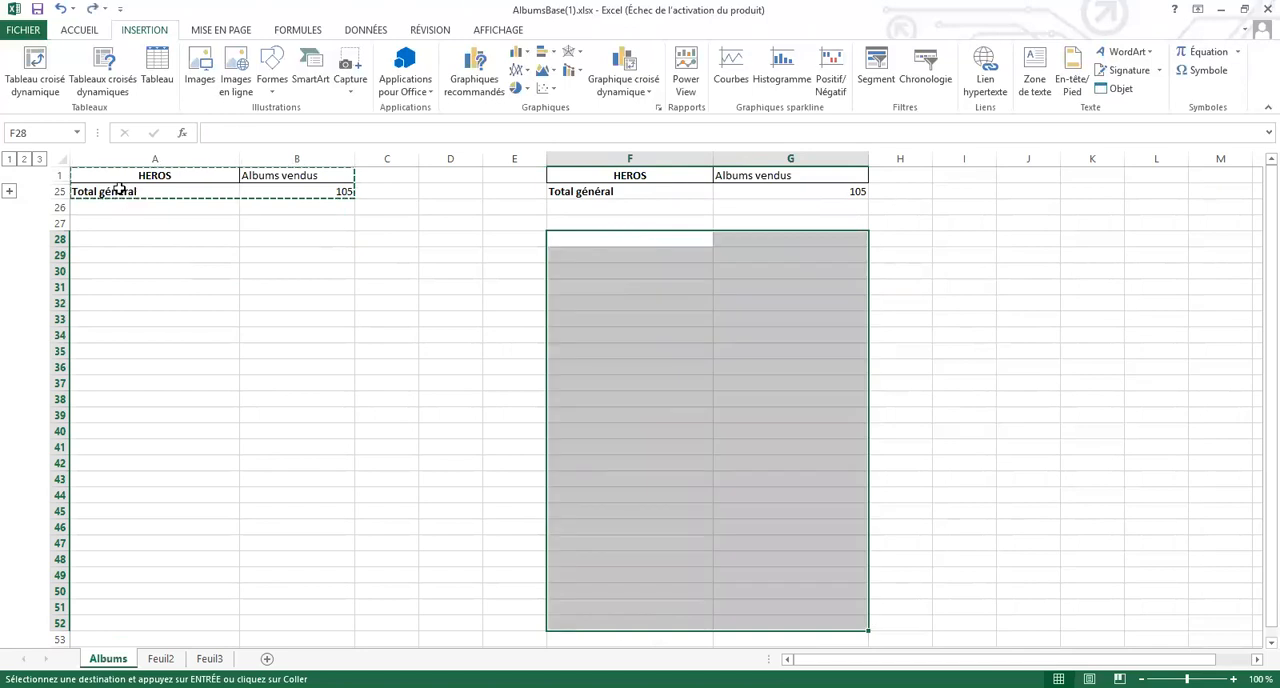
# Try copying only the Total général row to F28, undo it, and expand the outline back to the hero subtotals
pyautogui.click(230, 190)
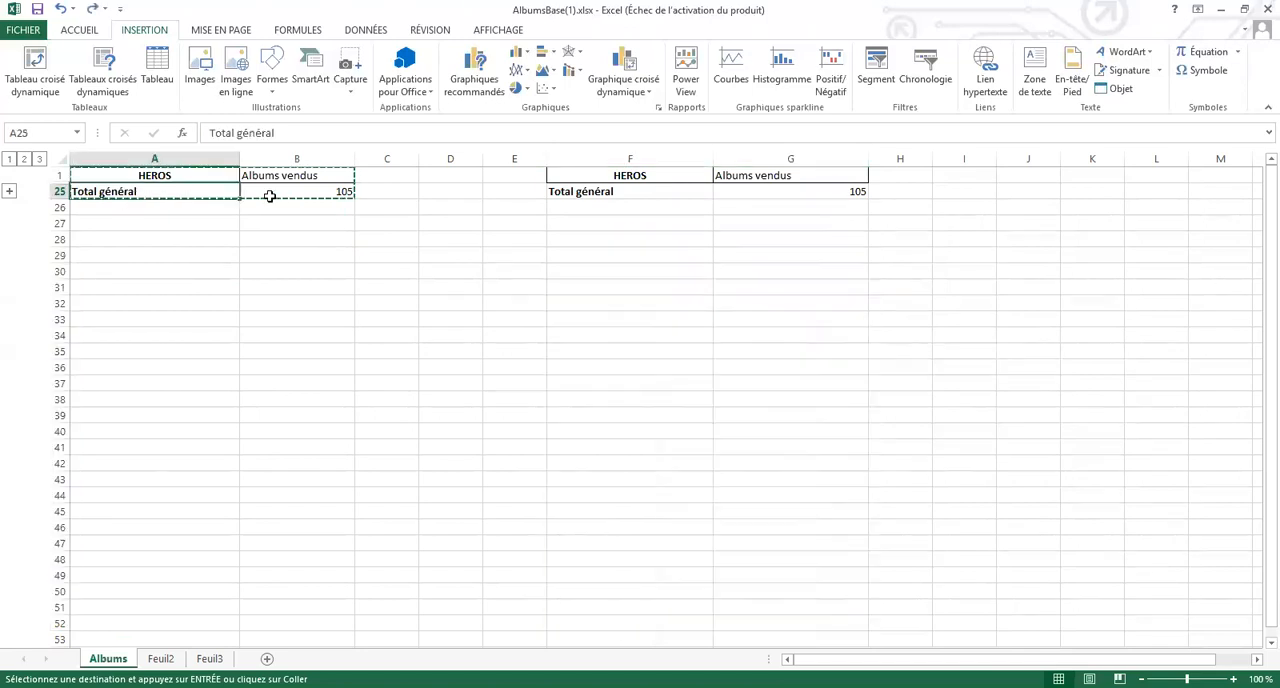
pyautogui.hotkey('shift', 'Right')
pyautogui.click(577, 241)
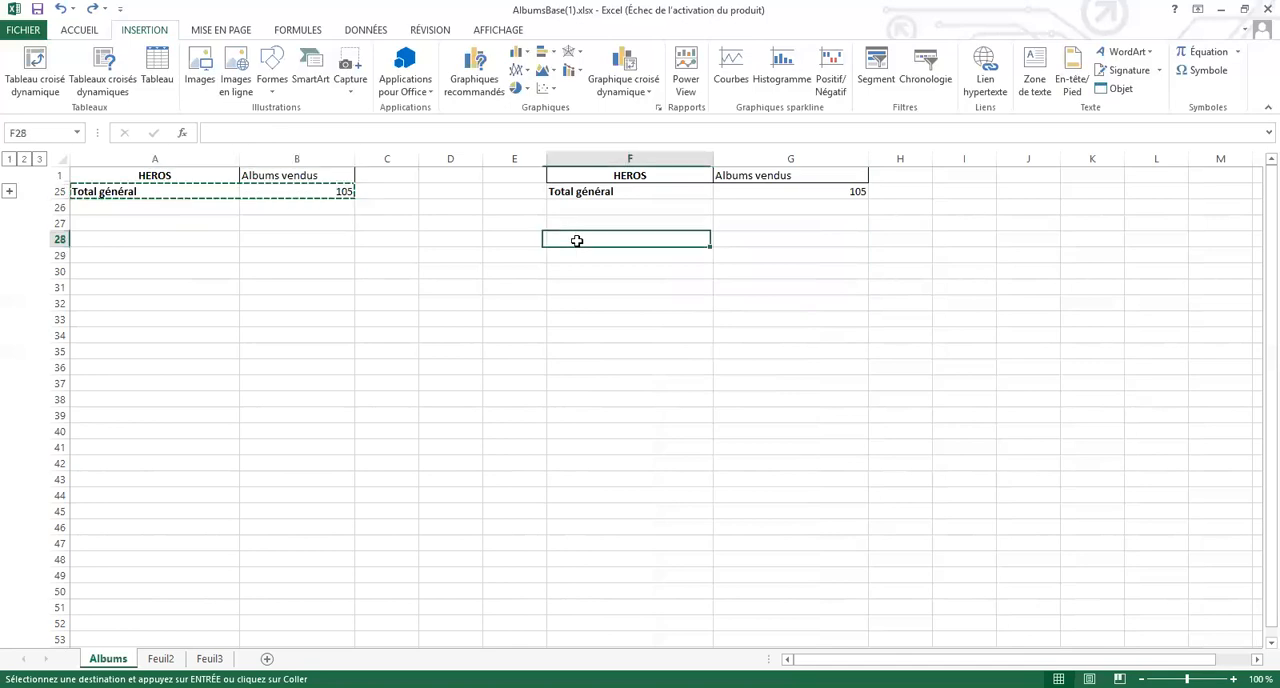
pyautogui.hotkey('ctrl', 'v')
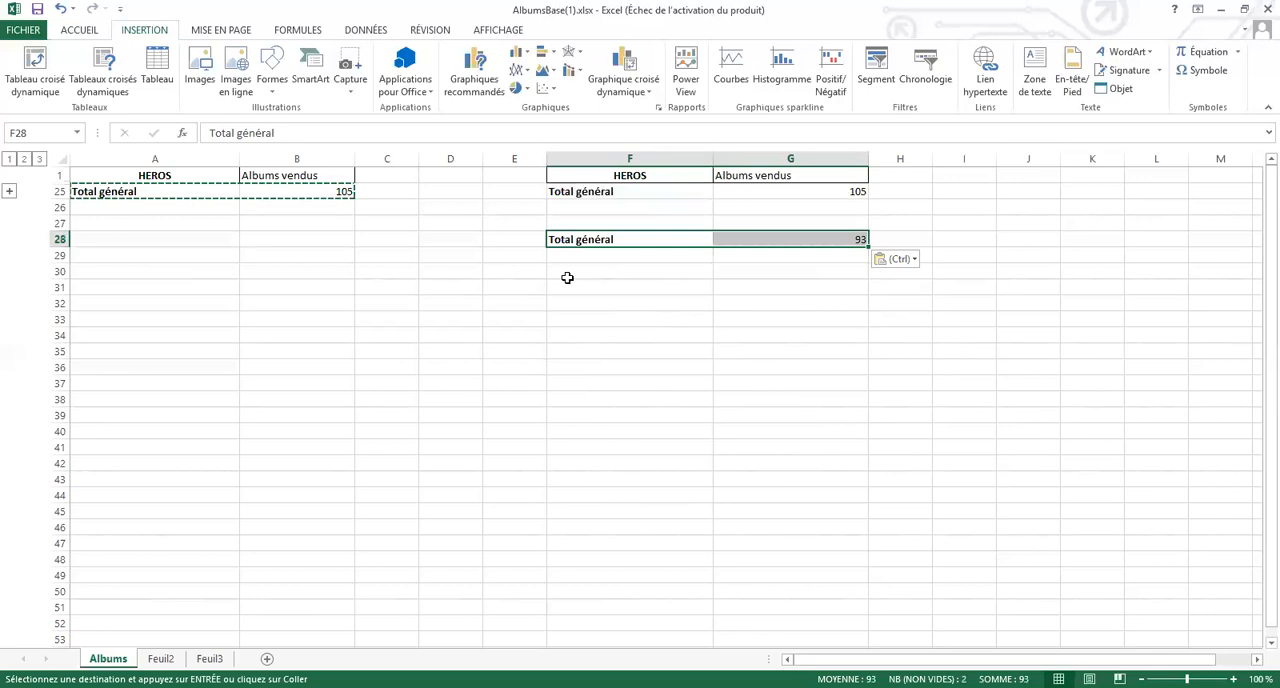
pyautogui.hotkey('ctrl', 'z')
pyautogui.click(602, 210)
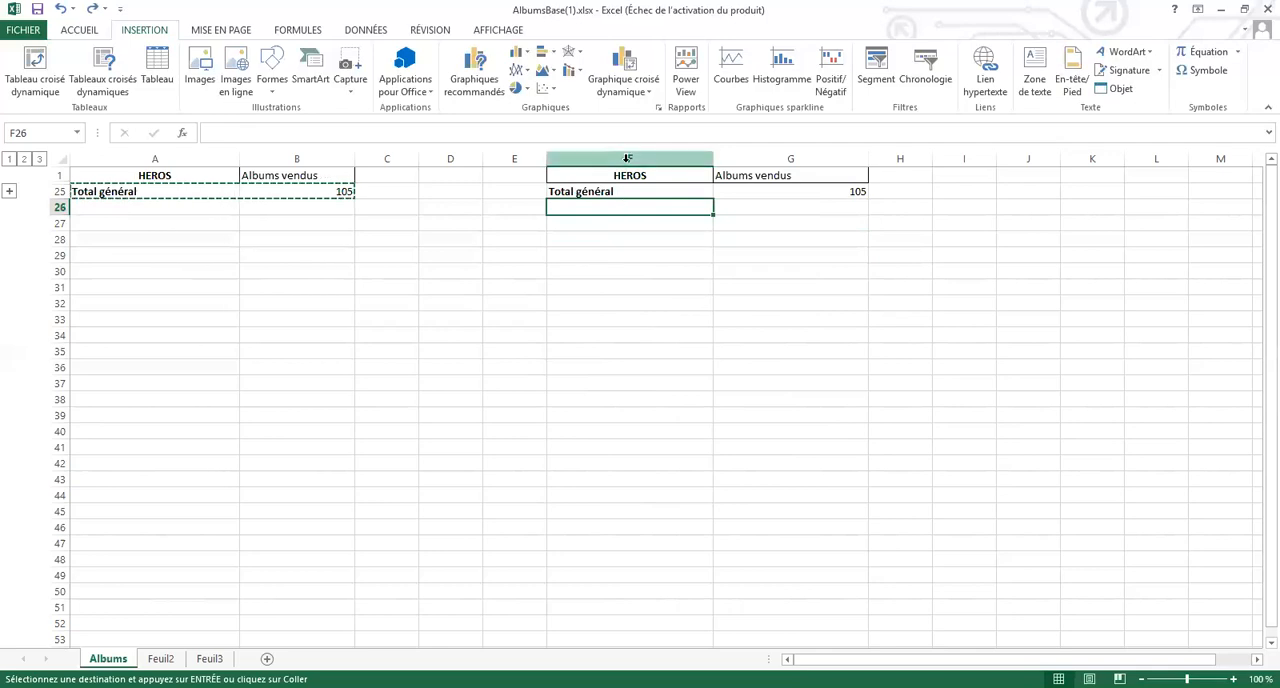
pyautogui.hotkey('ctrl', 'z')
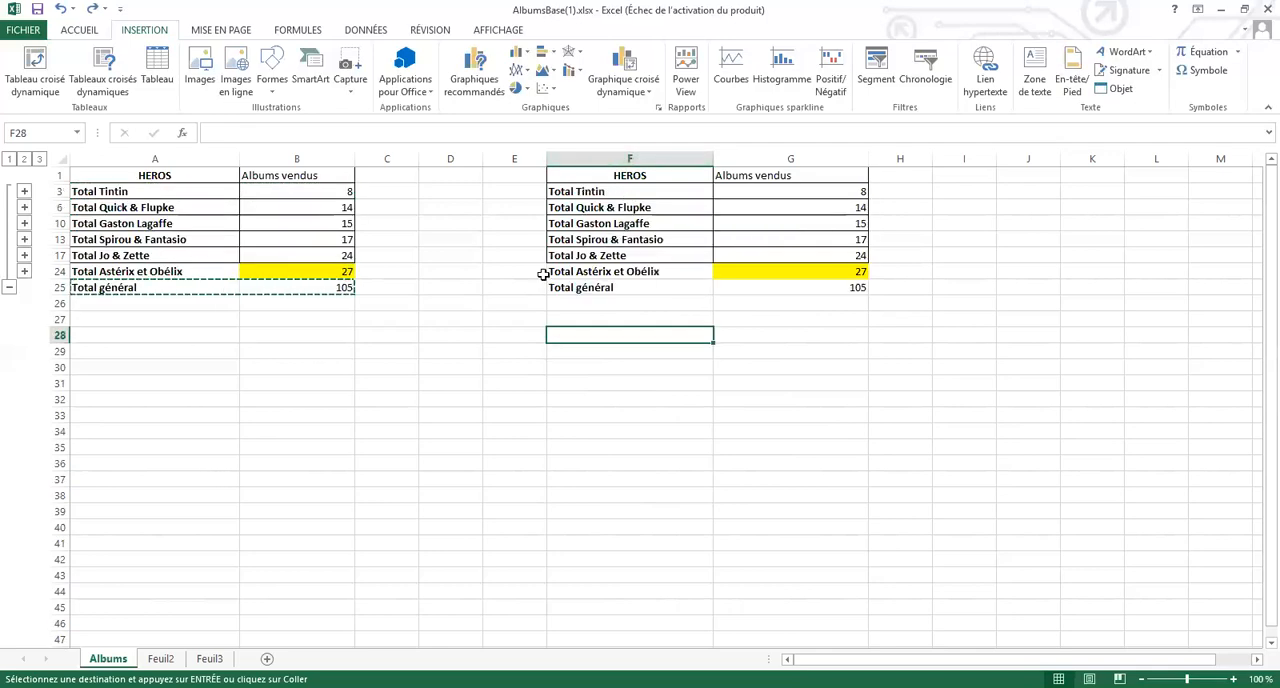
# Move the copied summary table F1:G25 from the Albums sheet to cell I1 on Feuil2
pyautogui.click(847, 377)
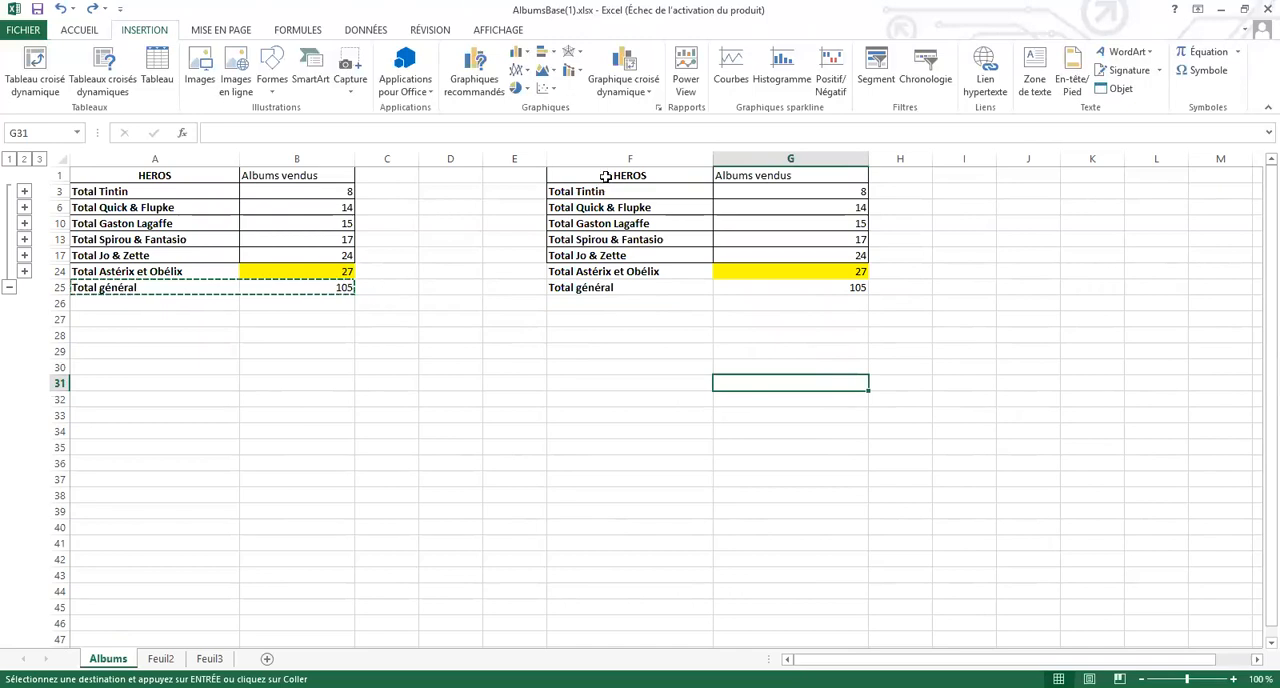
pyautogui.moveTo(612, 175); pyautogui.dragTo(737, 285)
pyautogui.hotkey('ctrl', 'v')
pyautogui.hotkey('ctrl', 'c')
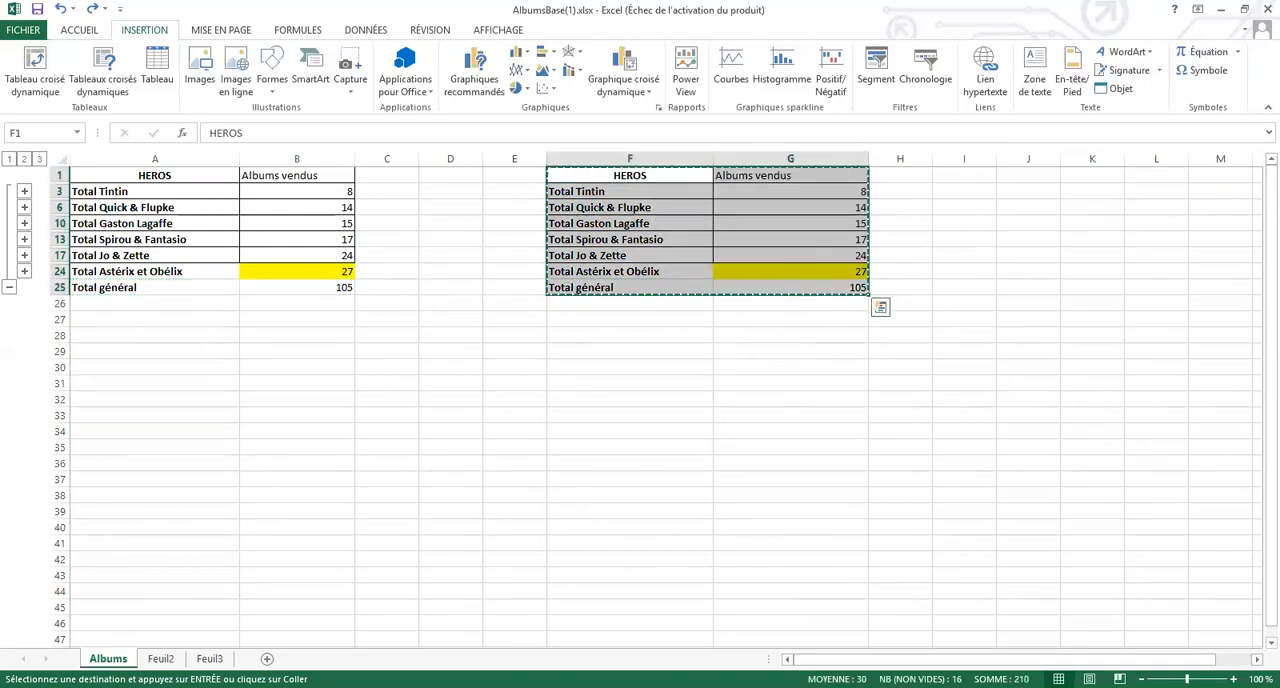
pyautogui.click(161, 658)
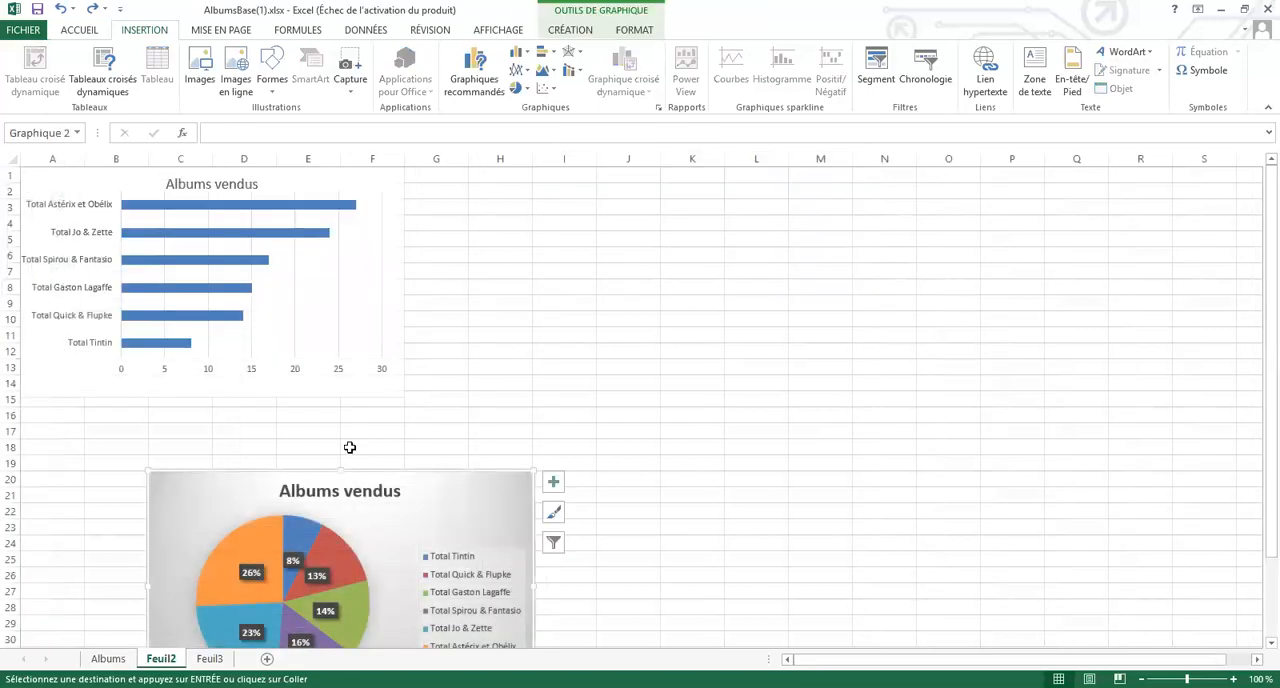
pyautogui.click(563, 177)
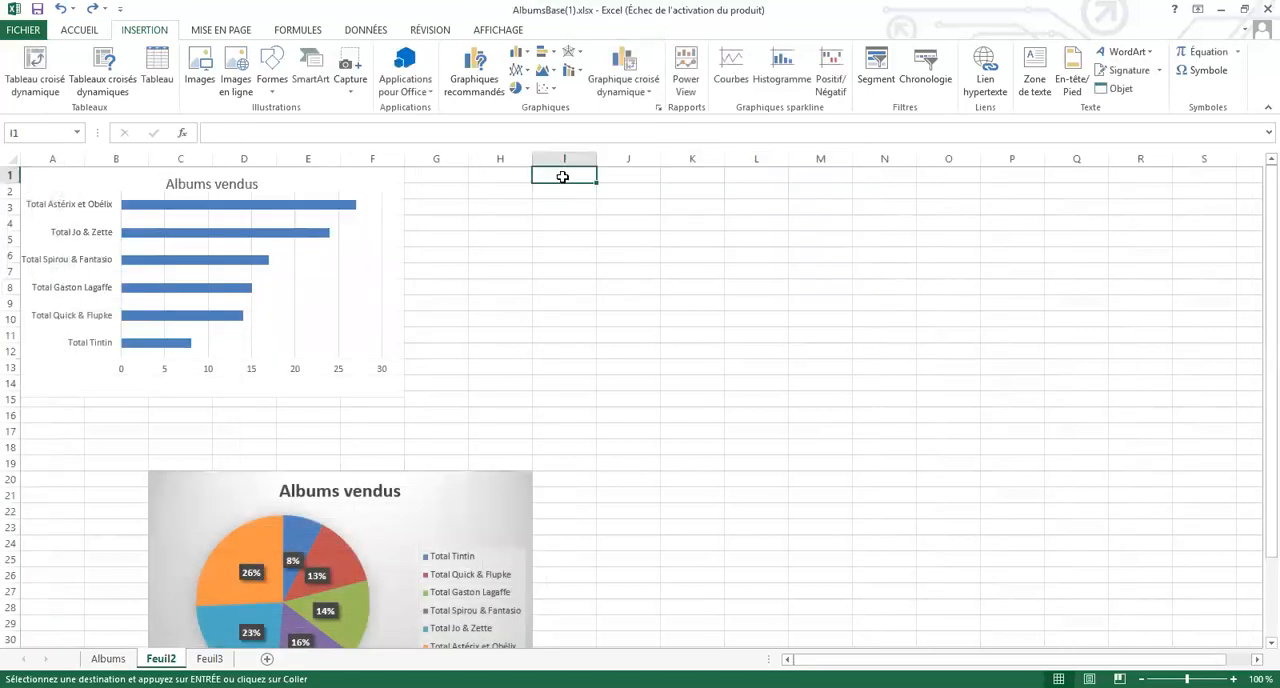
pyautogui.hotkey('ctrl', 'v')
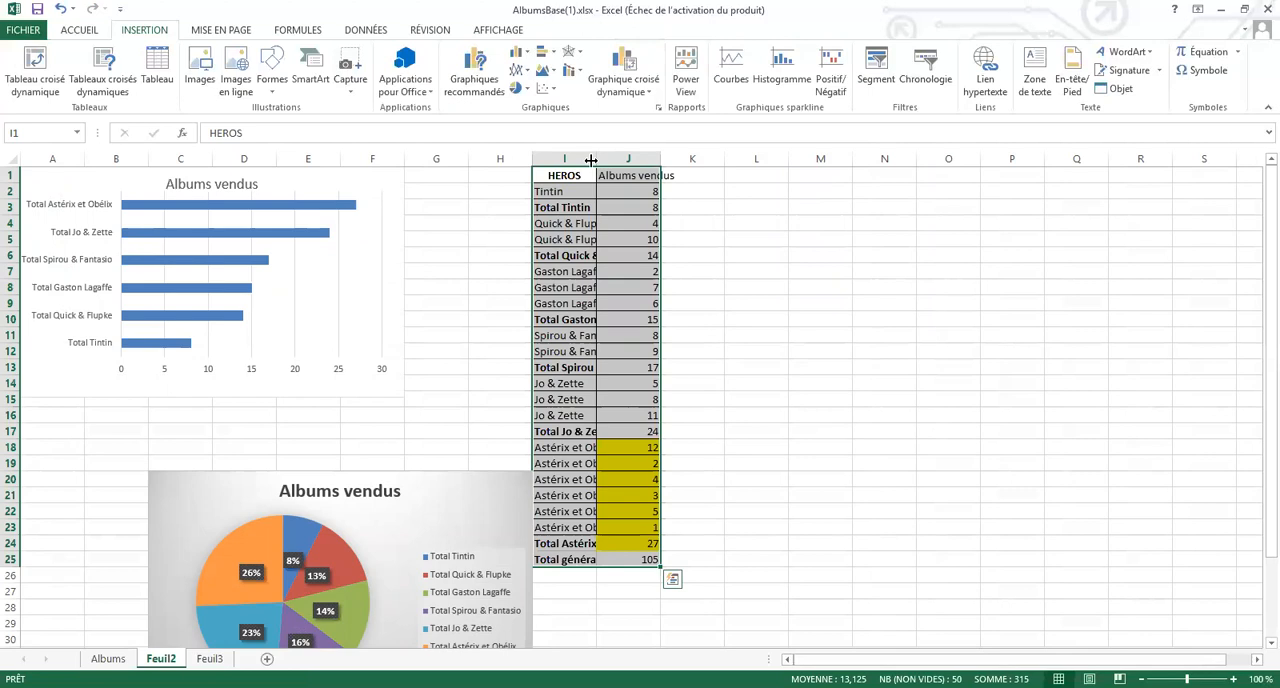
pyautogui.hotkey('ctrl', 'q')
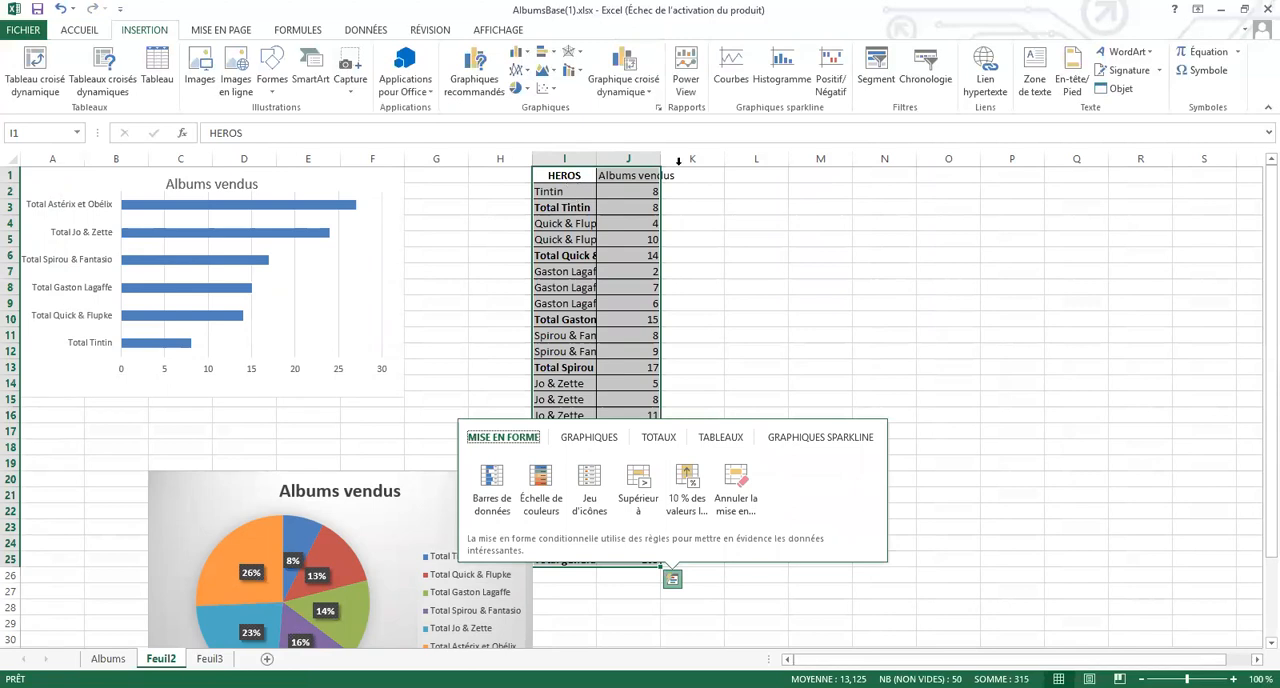
pyautogui.click(692, 223)
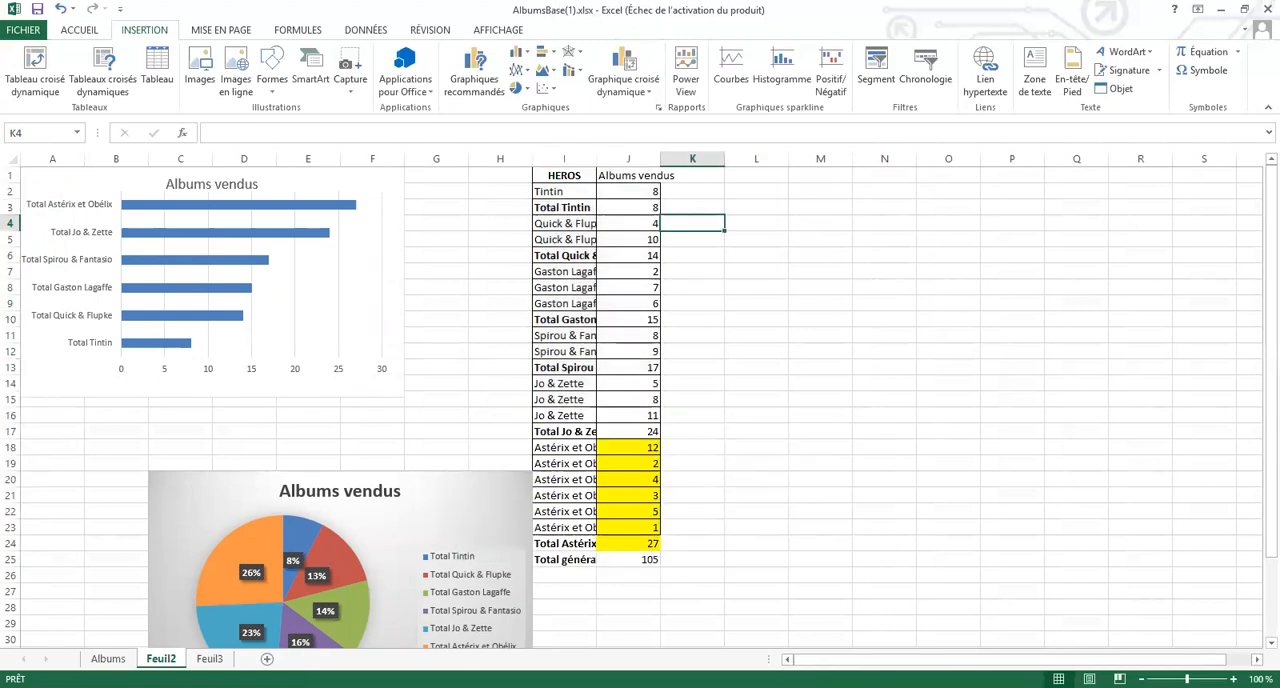
# Remove all subtotals from the HEROS and Albums vendus table on the Albums sheet
pyautogui.click(108, 658)
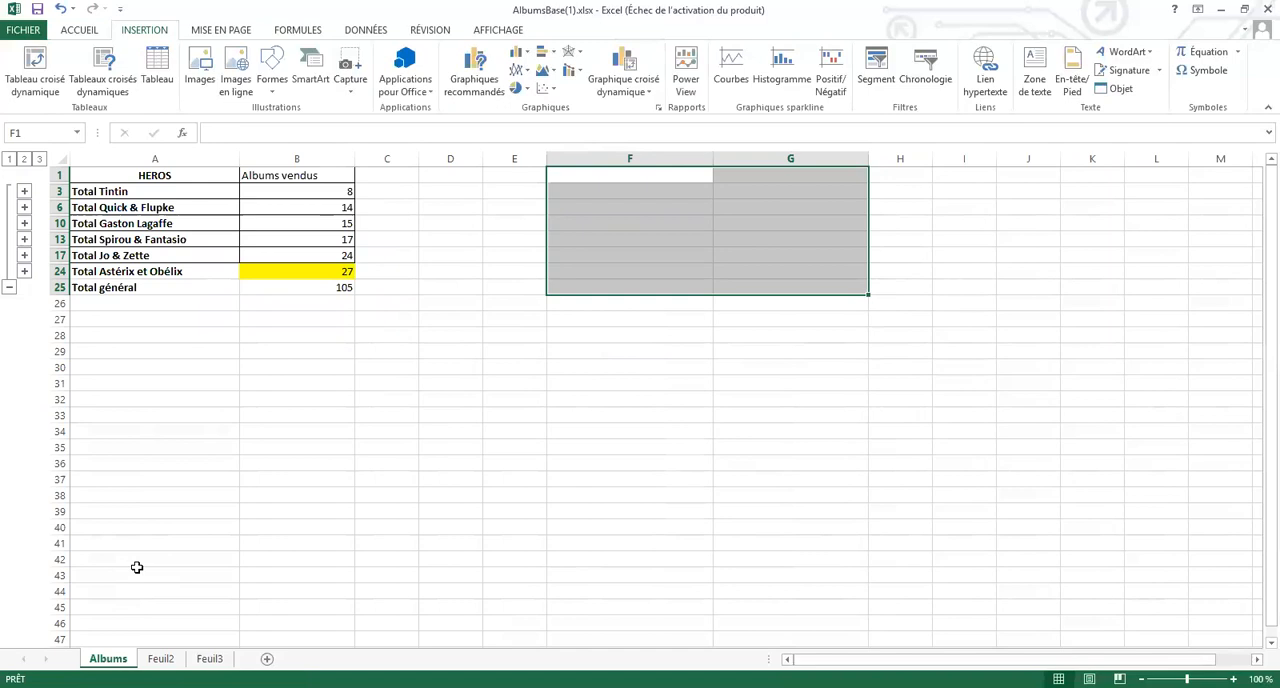
pyautogui.click(601, 202)
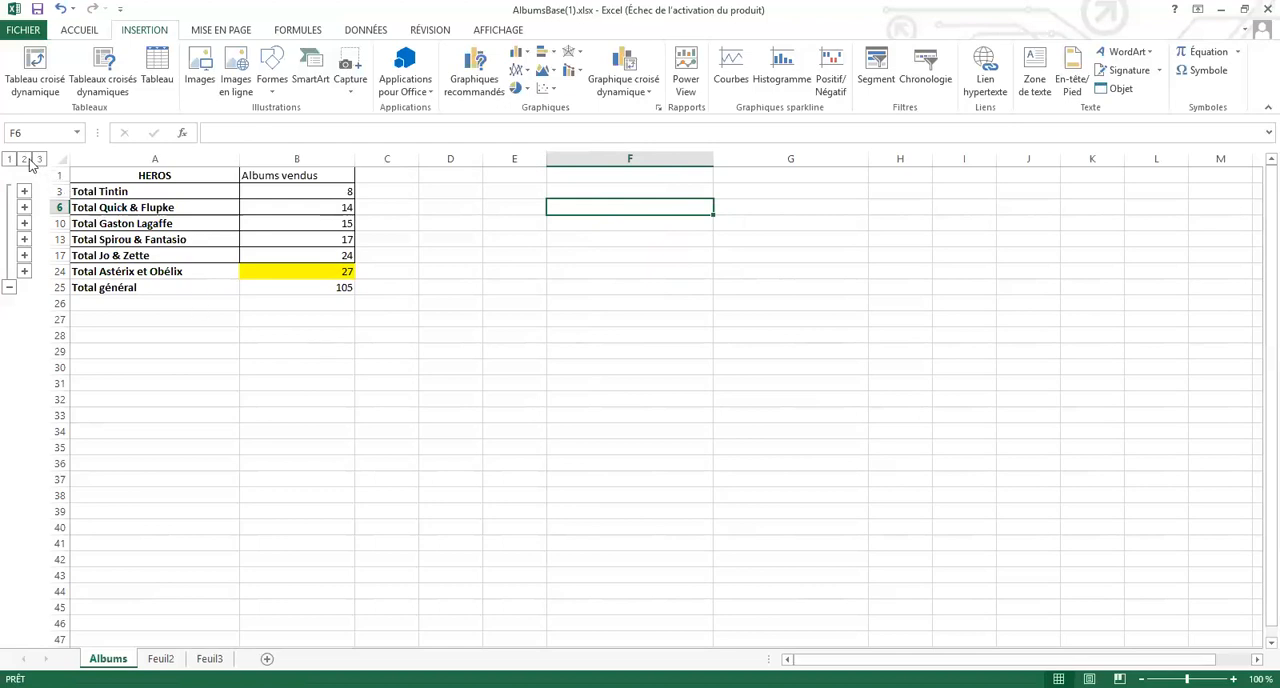
pyautogui.click(407, 194)
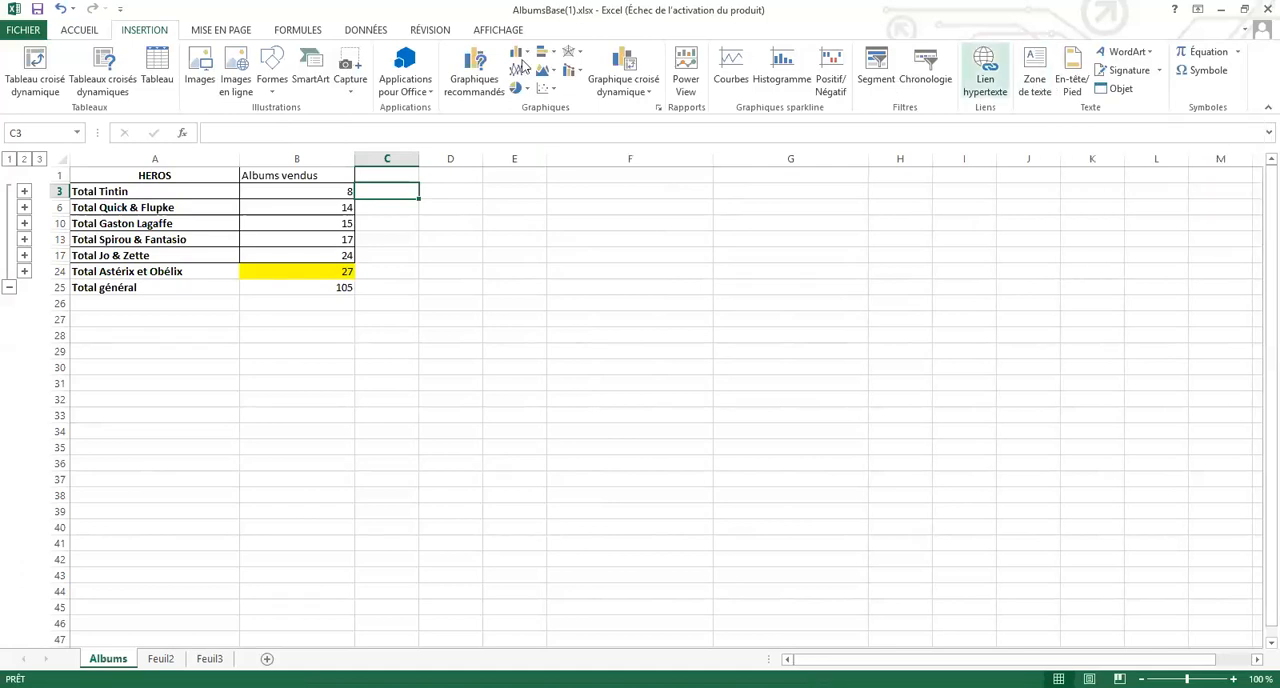
pyautogui.click(360, 35)
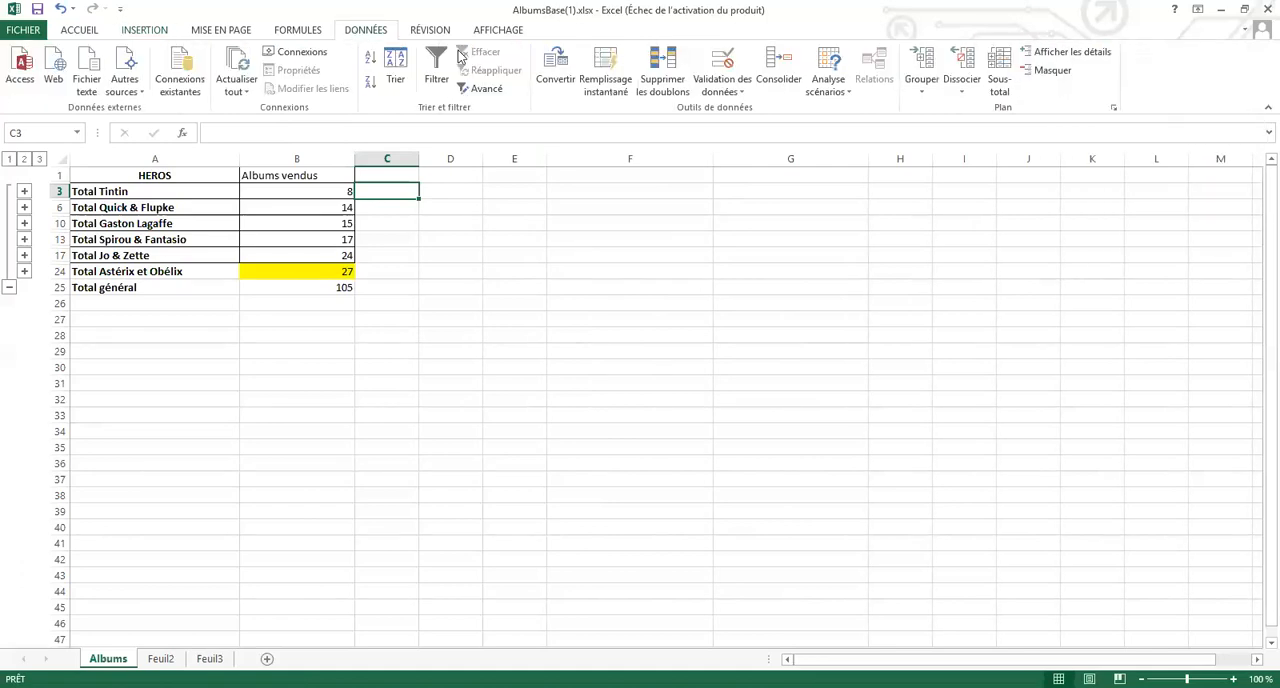
pyautogui.click(997, 67)
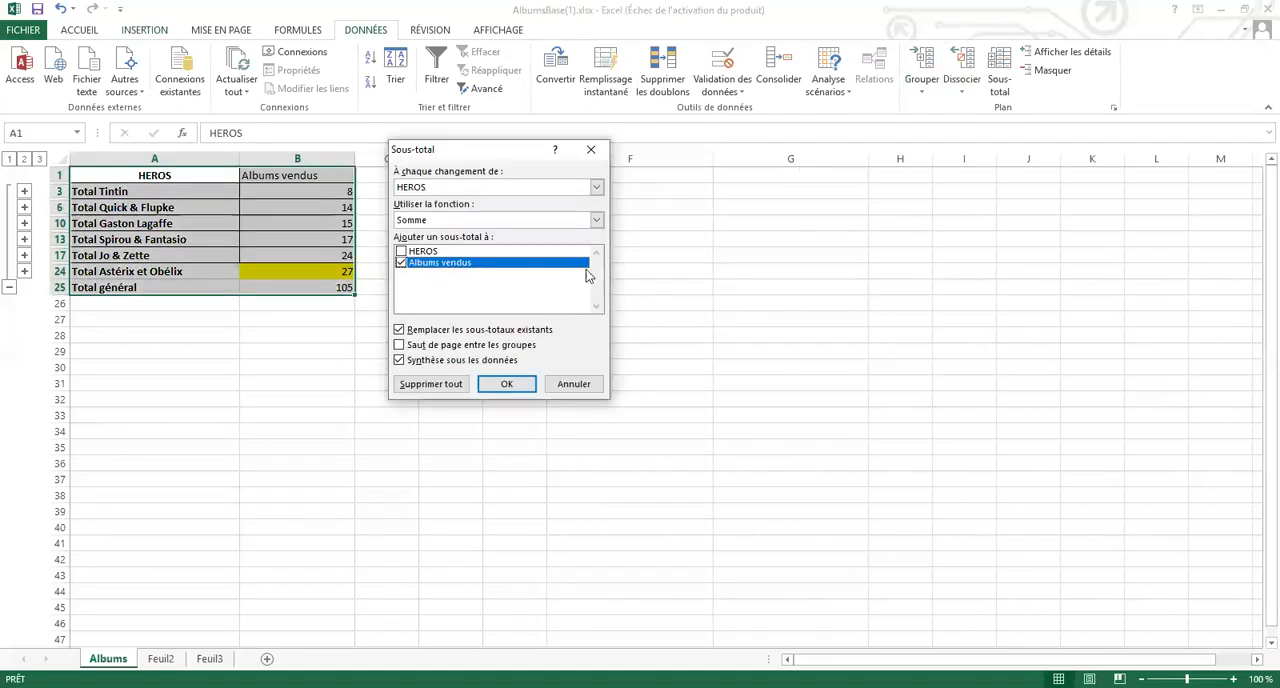
pyautogui.click(440, 387)
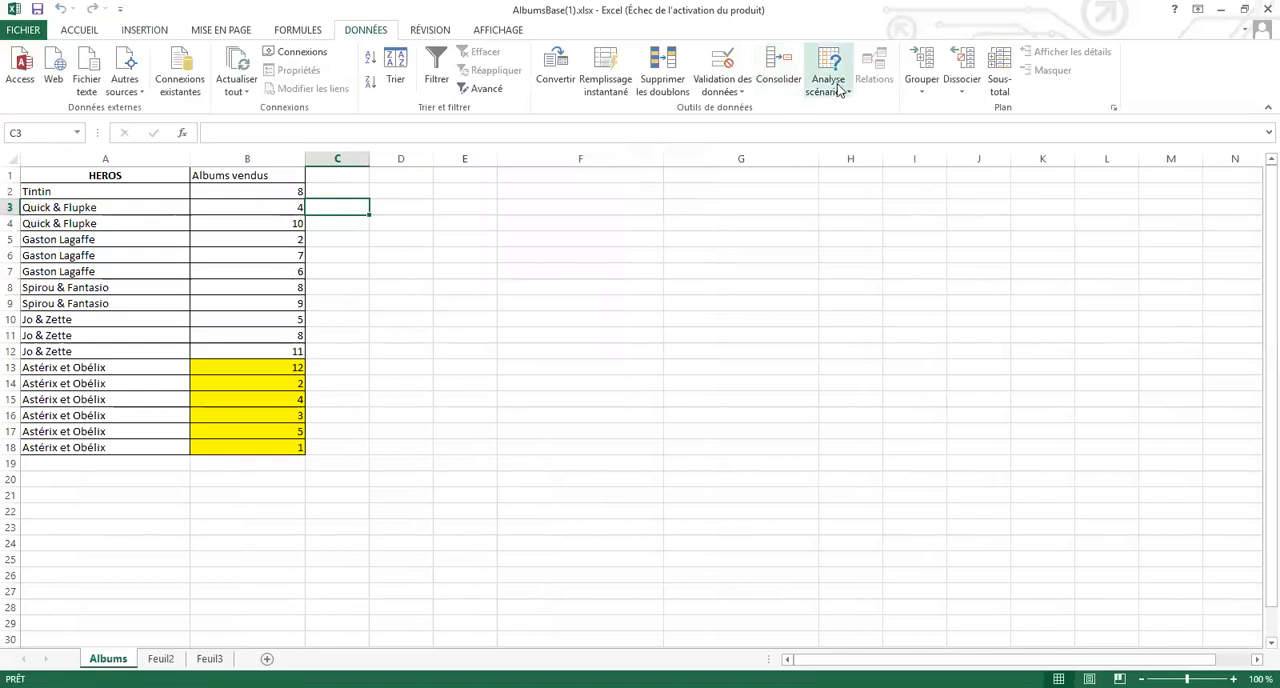
pyautogui.click(568, 218)
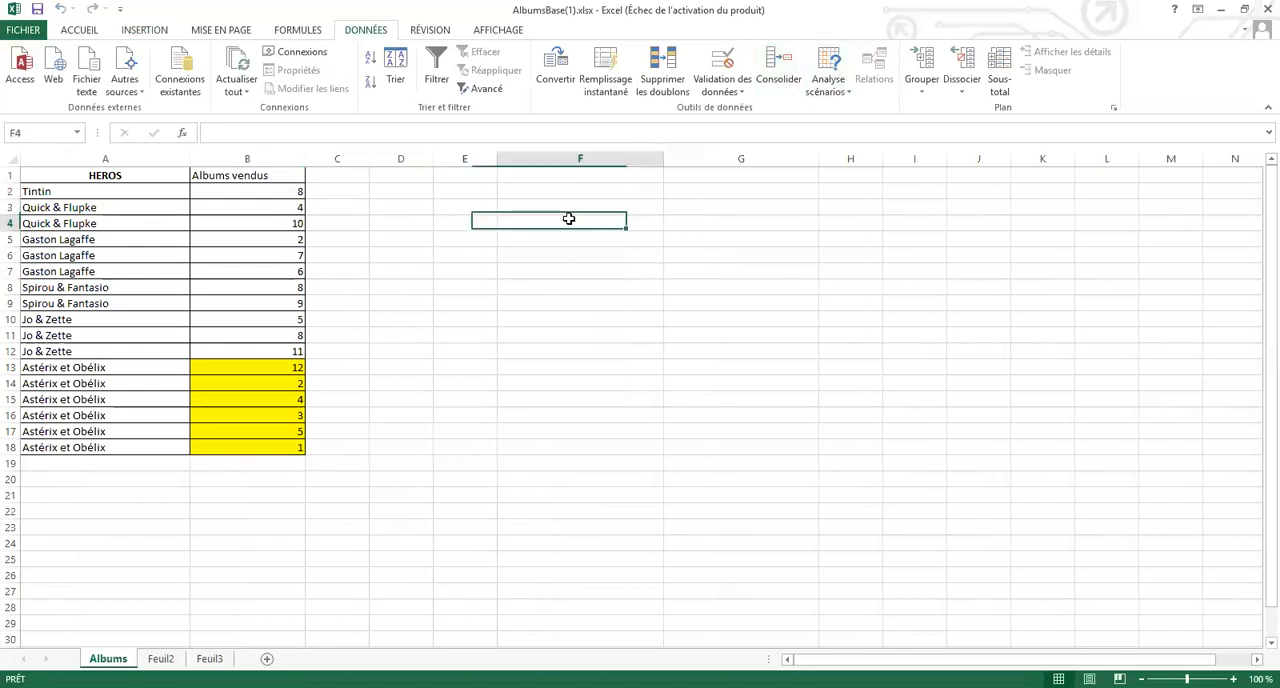